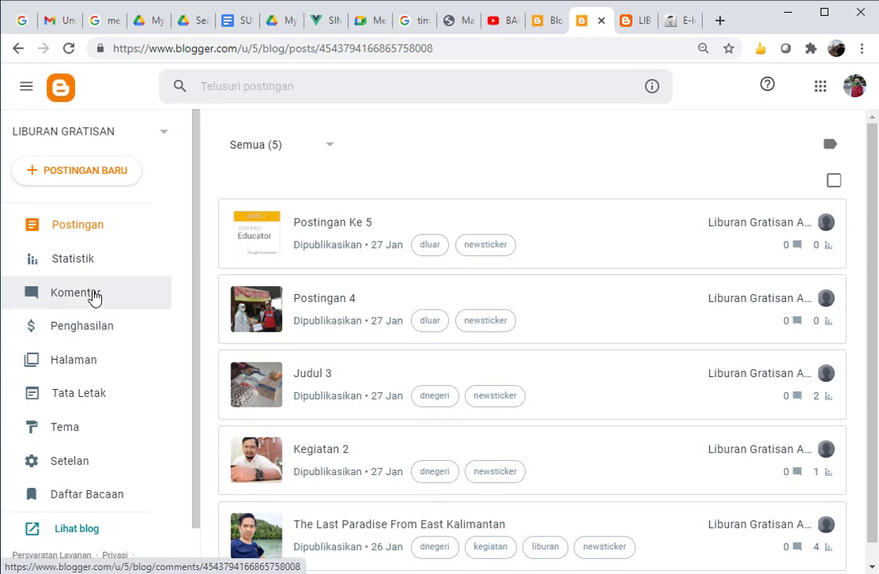
# - Create a new page in the LIBURAN GRATISAN blog and title it "Kantor"
pyautogui.click(83, 371)
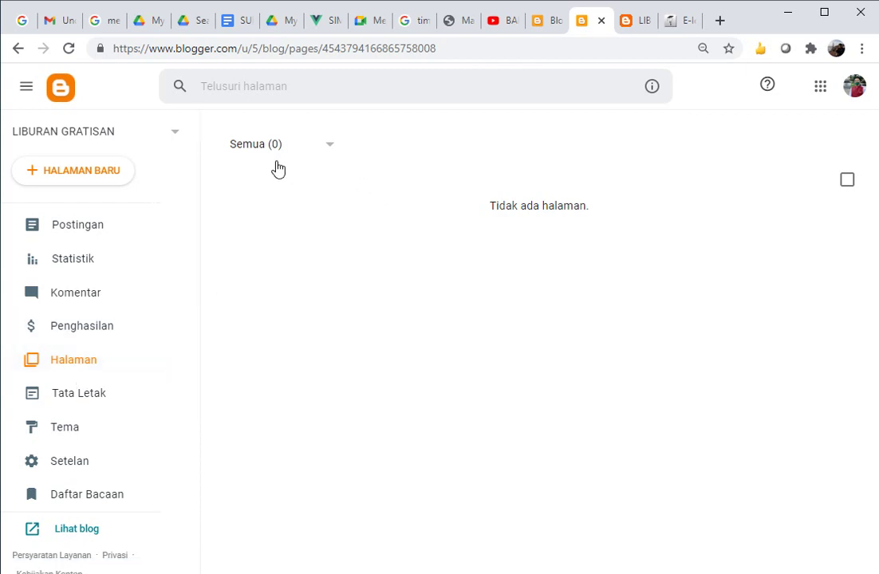
pyautogui.click(79, 175)
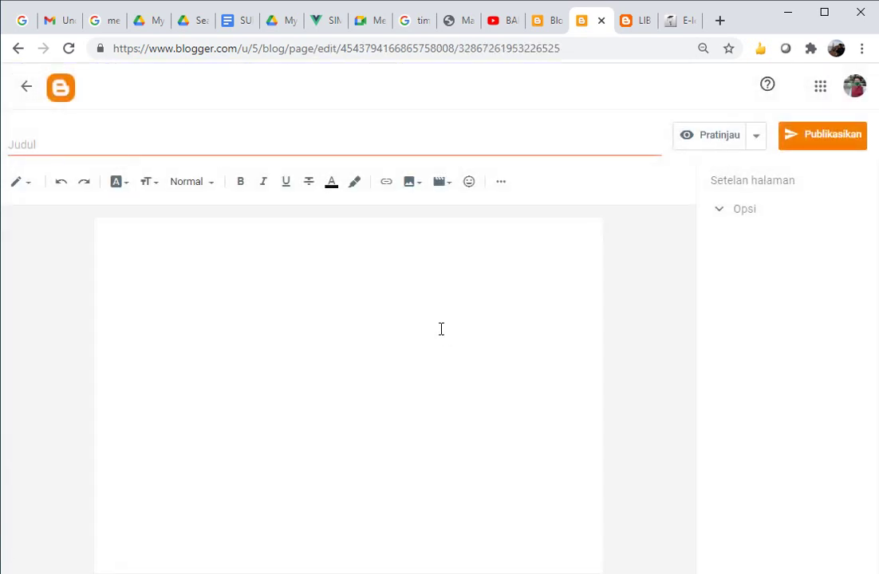
pyautogui.click(157, 147)
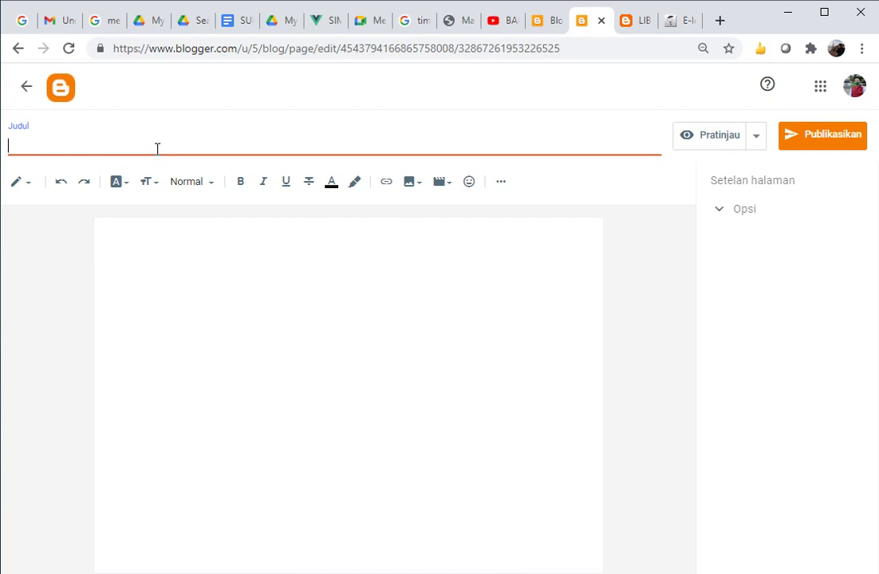
pyautogui.write('Kan')
pyautogui.write('tioi')
pyautogui.press('BackSpace')
pyautogui.press('BackSpace')
pyautogui.write('or')
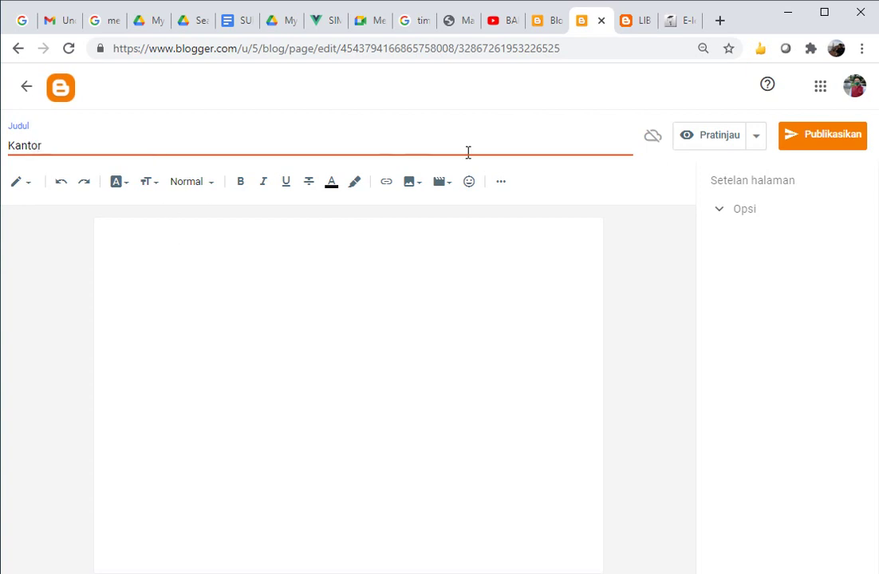
# - Write "Harmoni Pendidik Pengajar Indonesia (HIPPER 4.0 Indonesia)" as the first line of the page body
pyautogui.click(314, 269)
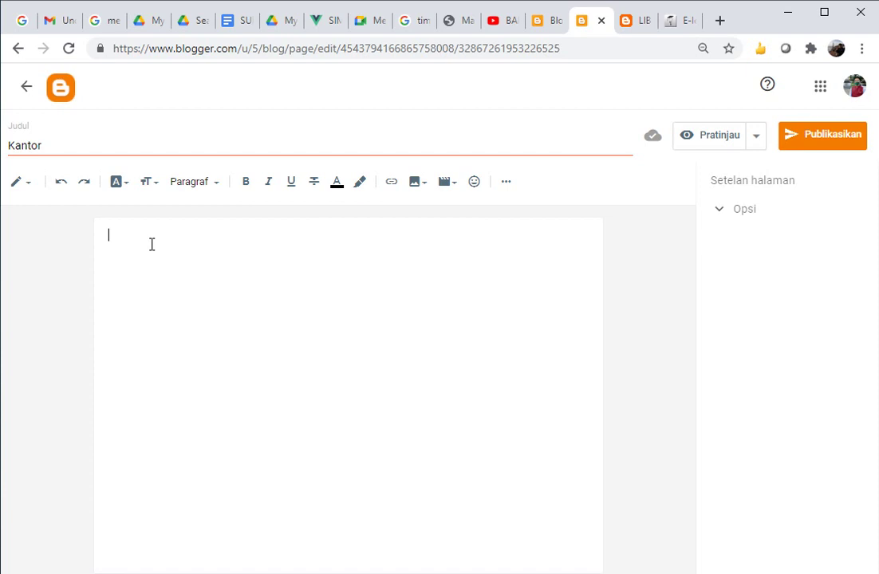
pyautogui.write('HIMPUNAN P')
pyautogui.hotkey('shift', 'Left')
pyautogui.hotkey('ctrl', 'a')
pyautogui.write('Harmoni Pendidik Pengajar Indonesia (HIPPER 4.0 INdonesia')
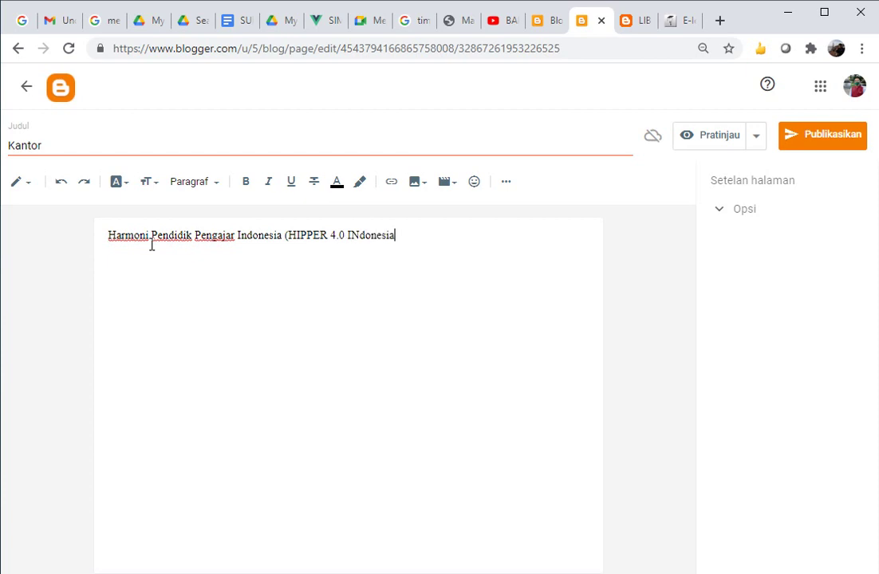
pyautogui.write(')')
pyautogui.press('Left')
pyautogui.press('Left')
pyautogui.press('Left')
pyautogui.press('Left')
pyautogui.press('Left')
pyautogui.press('Left')
pyautogui.press('Left')
pyautogui.press('Left')
pyautogui.press('BackSpace')
pyautogui.write('n')
pyautogui.press('Right')
pyautogui.press('Right')
pyautogui.press('Right')
pyautogui.press('Right')
pyautogui.press('Right')
pyautogui.press('Right')
pyautogui.press('Right')
pyautogui.press('Right')
# - Add a second line below the organization name with the placeholder address "Jl. xxxxxxxxx"
pyautogui.press('Return')
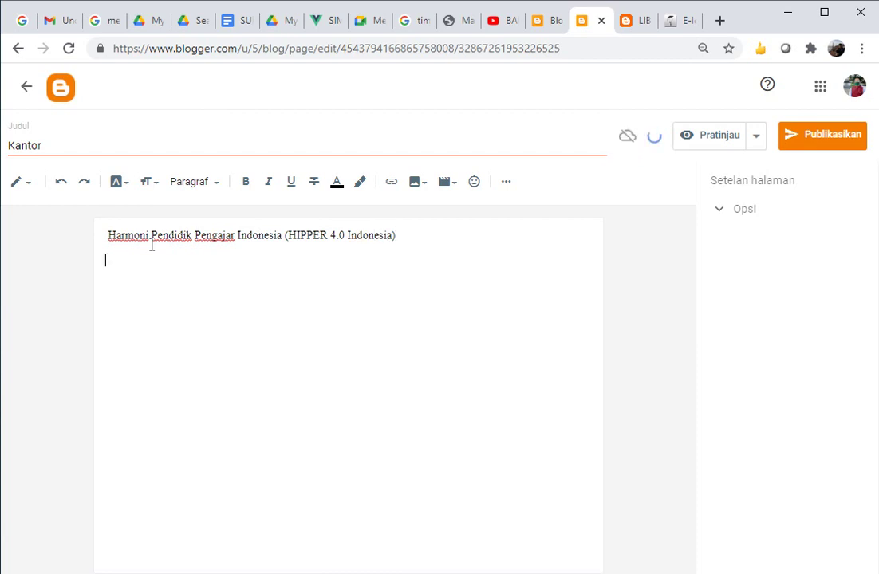
pyautogui.write('Jl. ')
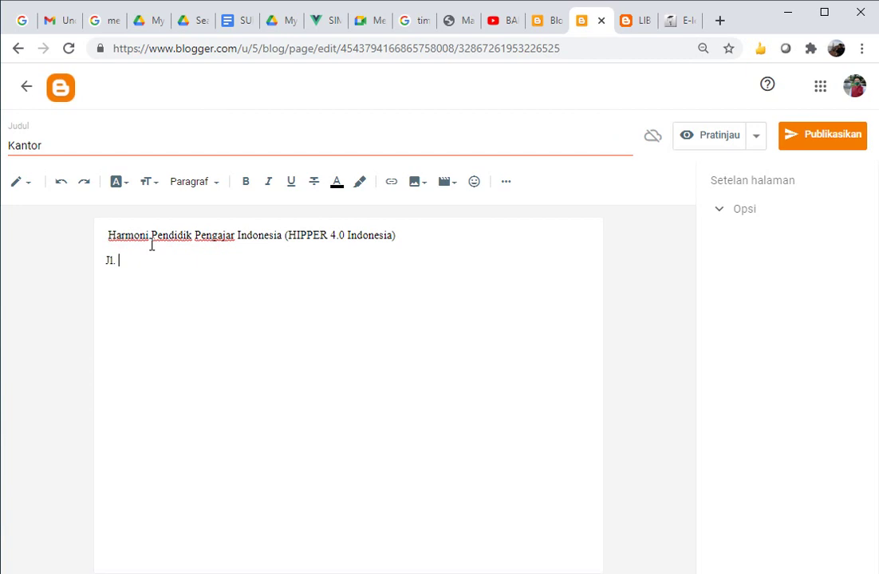
pyautogui.write('xxxxxxxxx')
# - Center both the organization name and the address line with the Rata tengah alignment
pyautogui.hotkey('shift', 'Up')
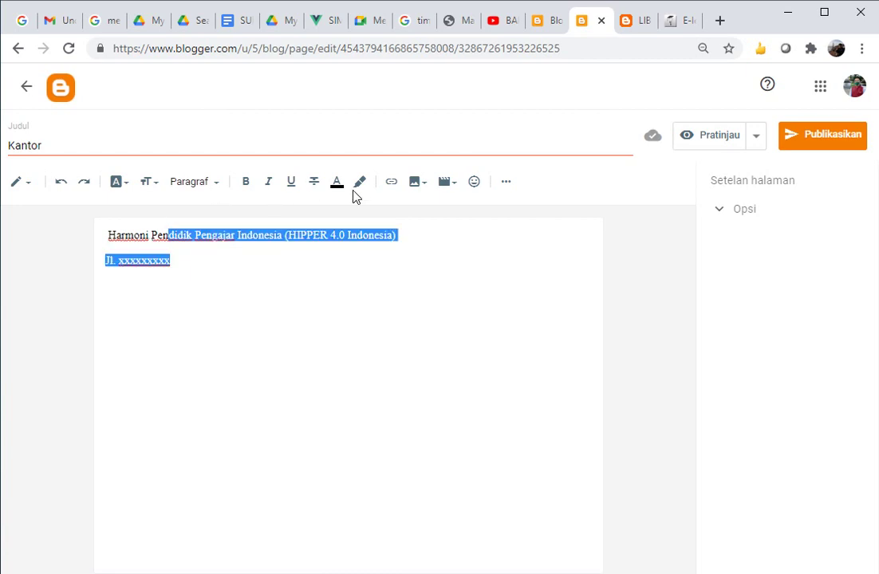
pyautogui.click(505, 182)
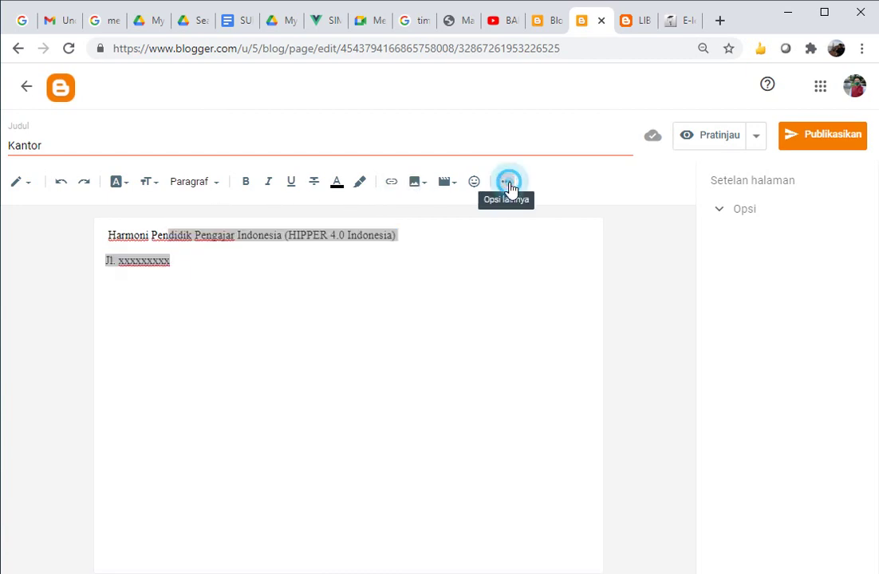
pyautogui.click(400, 220)
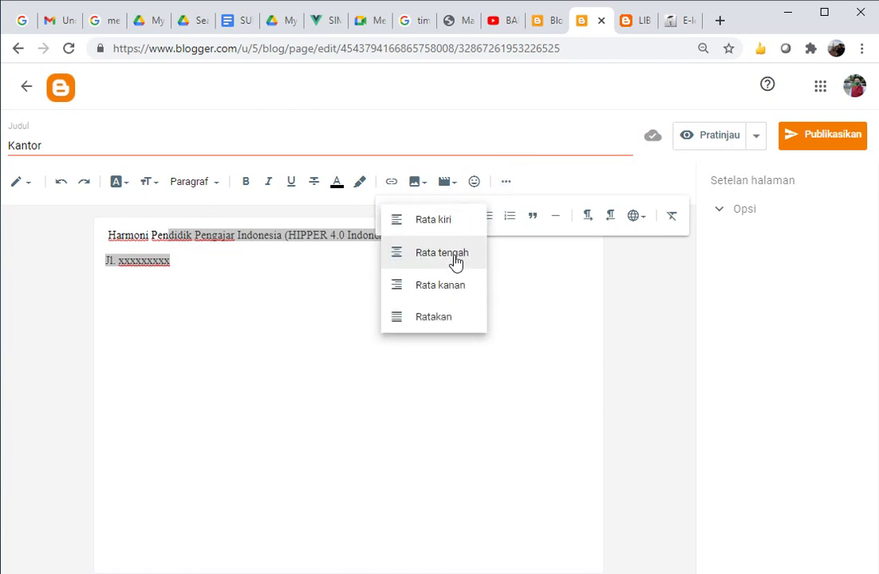
pyautogui.click(454, 259)
pyautogui.click(421, 256)
pyautogui.click(466, 245)
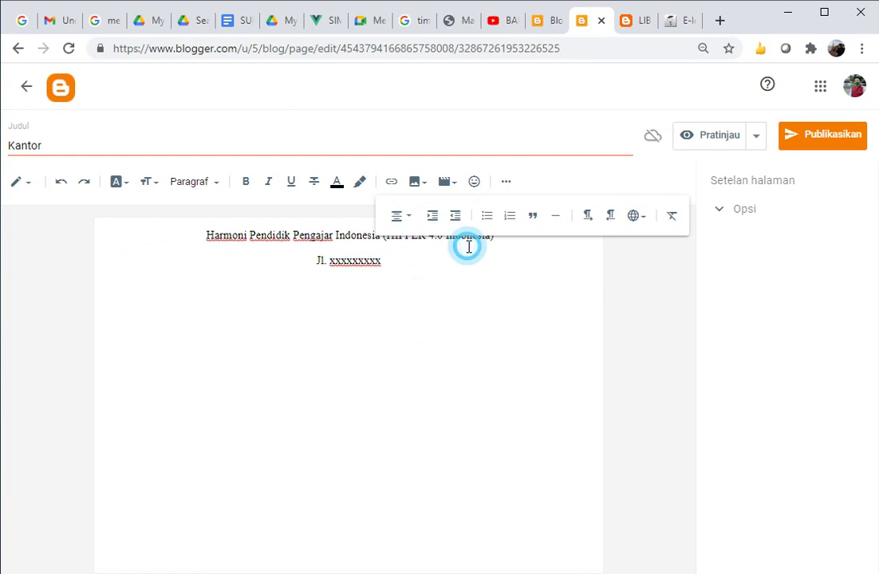
pyautogui.click(509, 185)
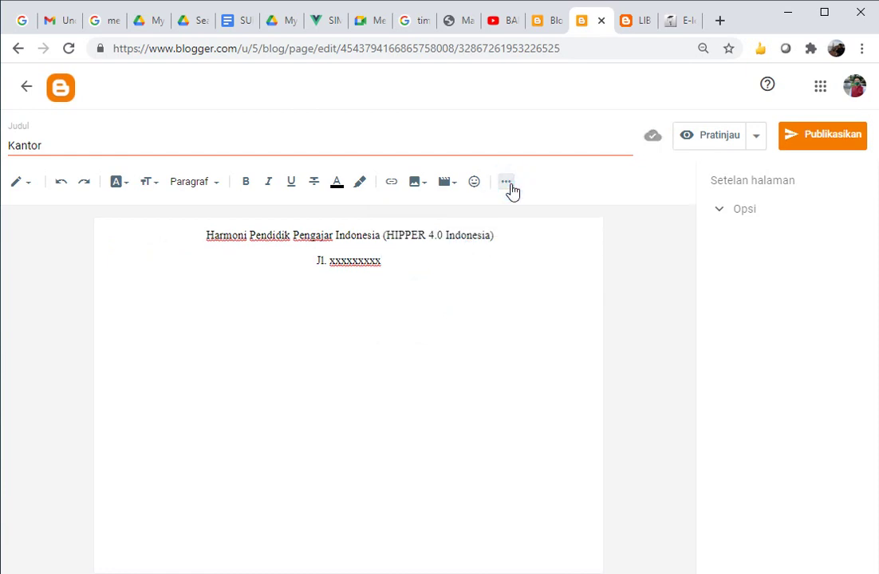
# - Make the organization name line bold and increase its font size
pyautogui.moveTo(498, 232); pyautogui.dragTo(120, 202)
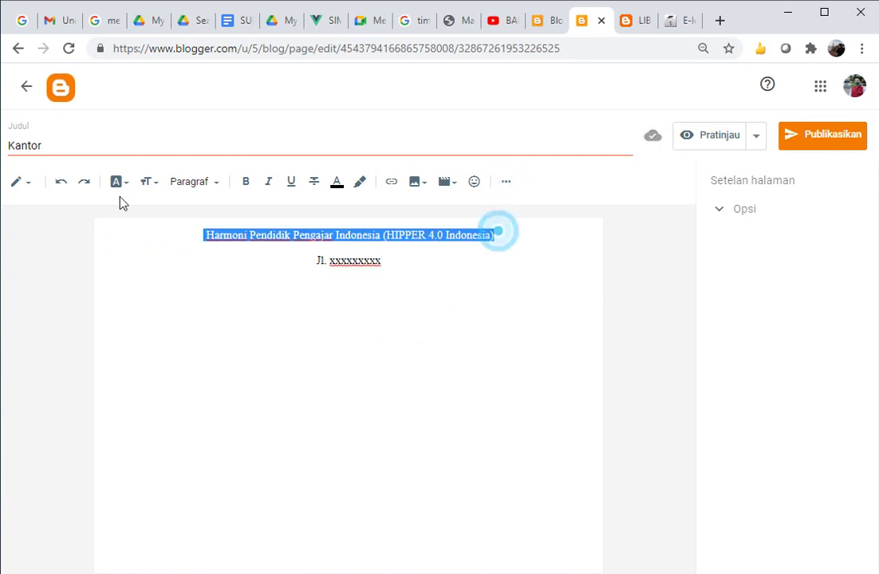
pyautogui.click(245, 182)
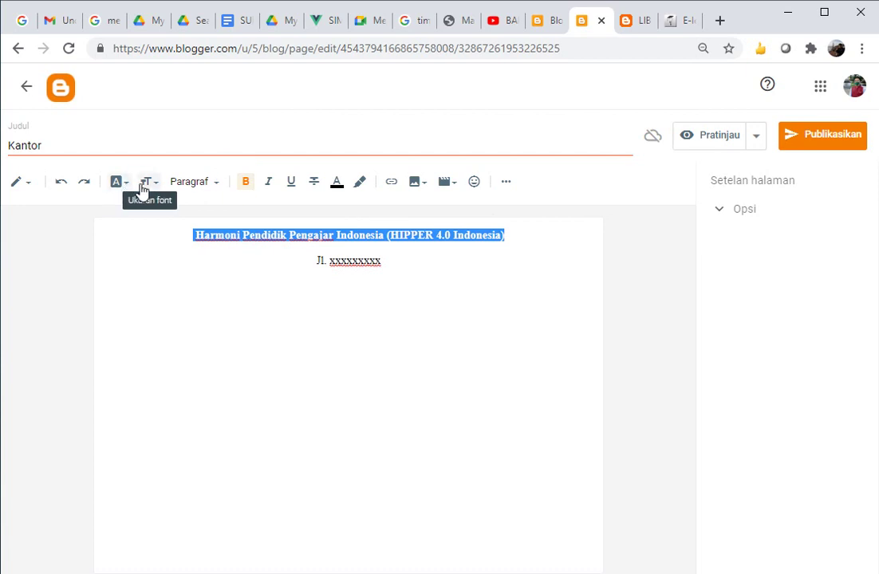
pyautogui.click(145, 184)
pyautogui.click(173, 330)
pyautogui.click(421, 246)
pyautogui.click(405, 257)
# - Insert an empty line above the organization name and place the cursor in it
pyautogui.press('Up')
pyautogui.hotkey('ctrl', 'Left')
pyautogui.hotkey('ctrl', 'Left')
pyautogui.hotkey('ctrl', 'Left')
pyautogui.hotkey('ctrl', 'Left')
pyautogui.press('Return')
pyautogui.press('Up')
# - Start an image upload from the computer and open the file chooser
pyautogui.click(419, 185)
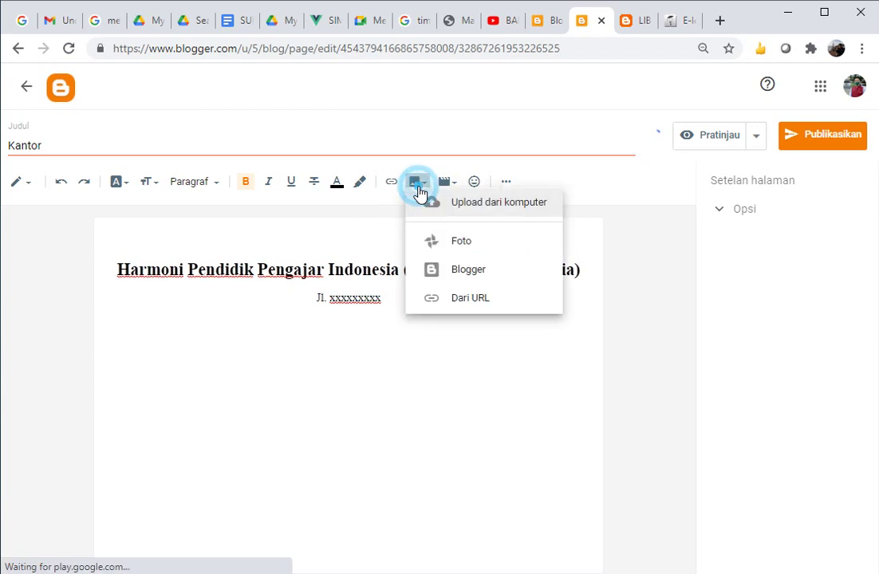
pyautogui.click(448, 216)
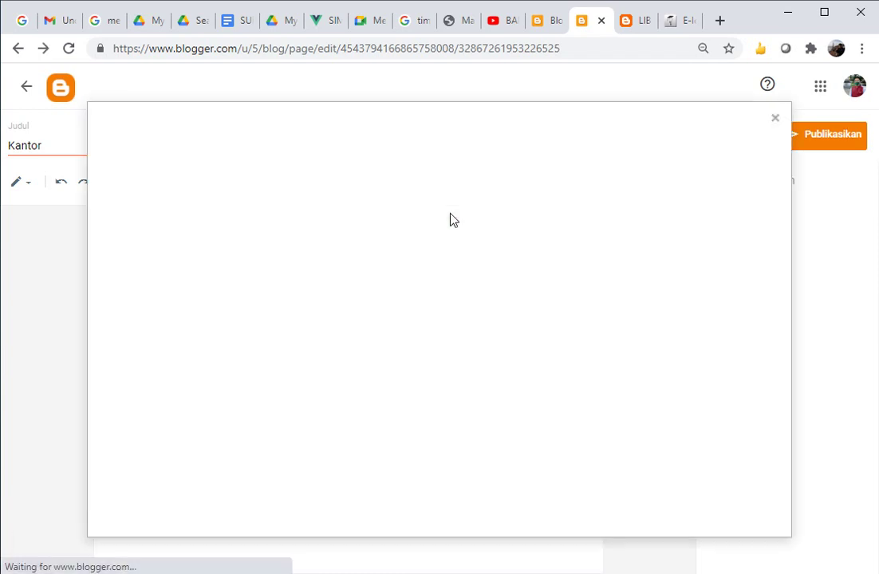
pyautogui.click(115, 201)
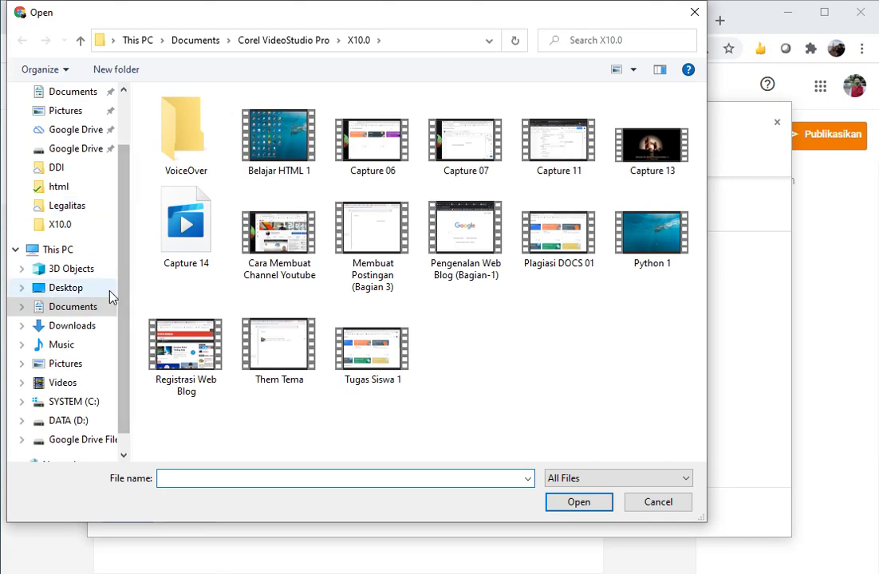
# - Look through the Pictures folder for a HIPPER logo image
pyautogui.click(78, 343)
pyautogui.click(70, 369)
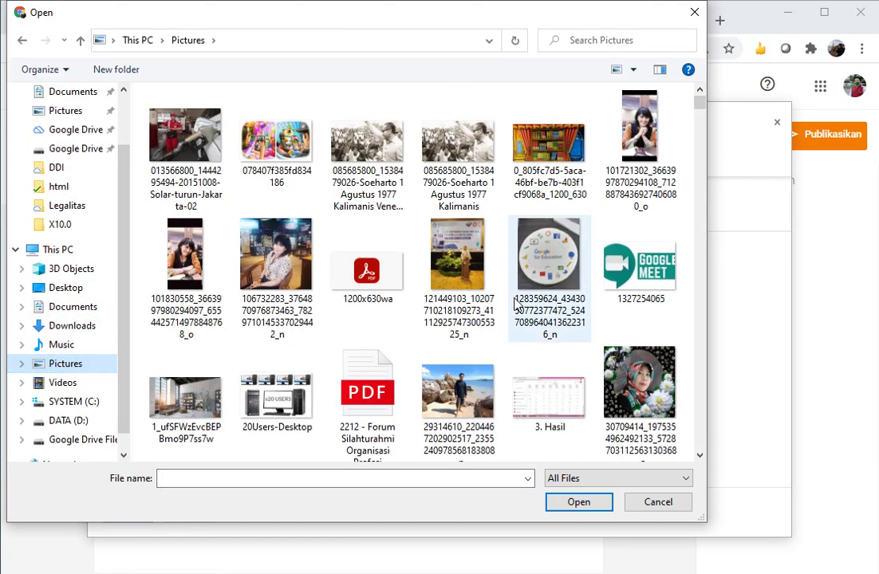
pyautogui.scroll(-15, 707, 284)
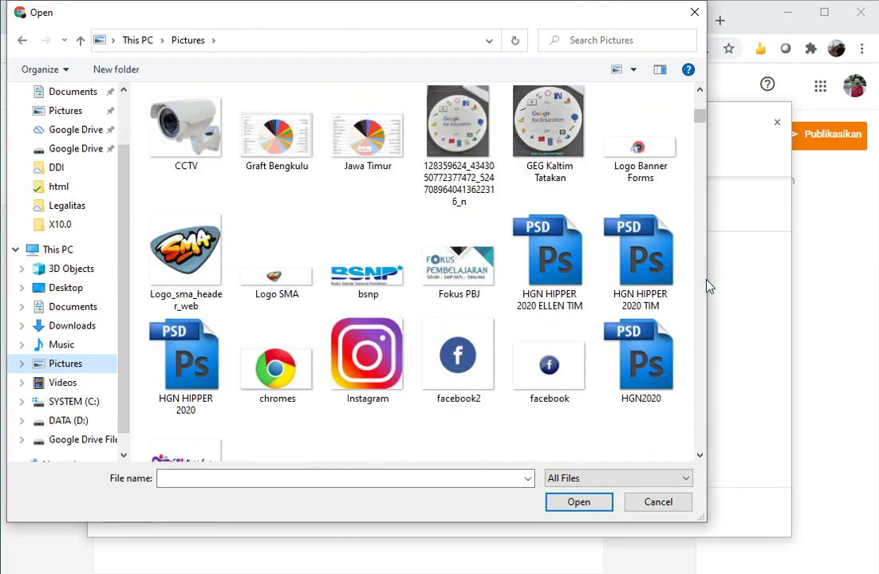
pyautogui.scroll(-15, 707, 285)
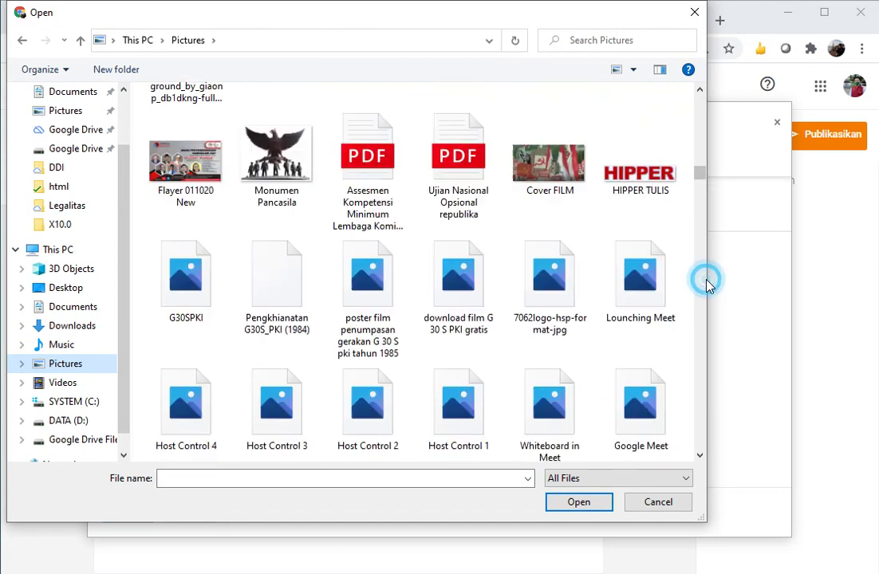
pyautogui.scroll(-5, 707, 285)
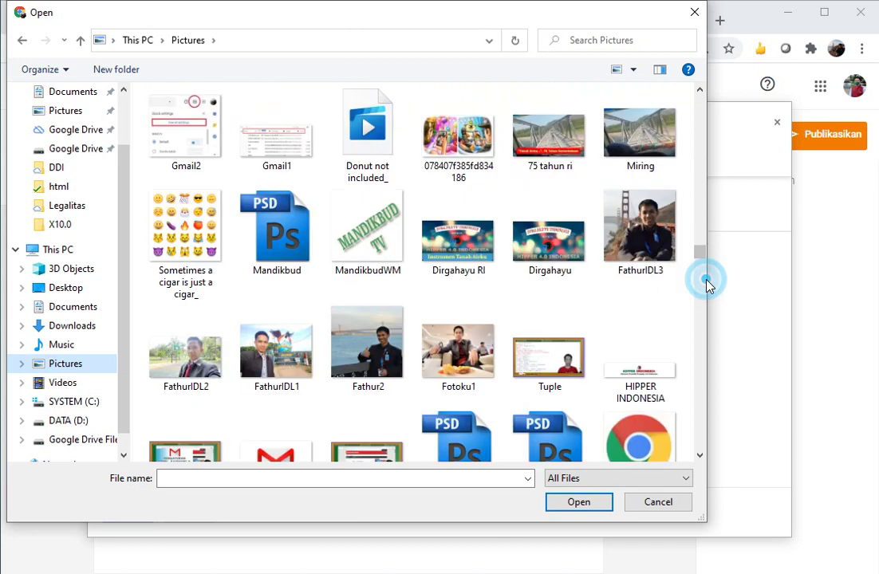
# - Upload the logo 80.png from the Data Online Dell 2 > HIPPER folder on DATA (D:) and insert it above the organization name
pyautogui.click(71, 428)
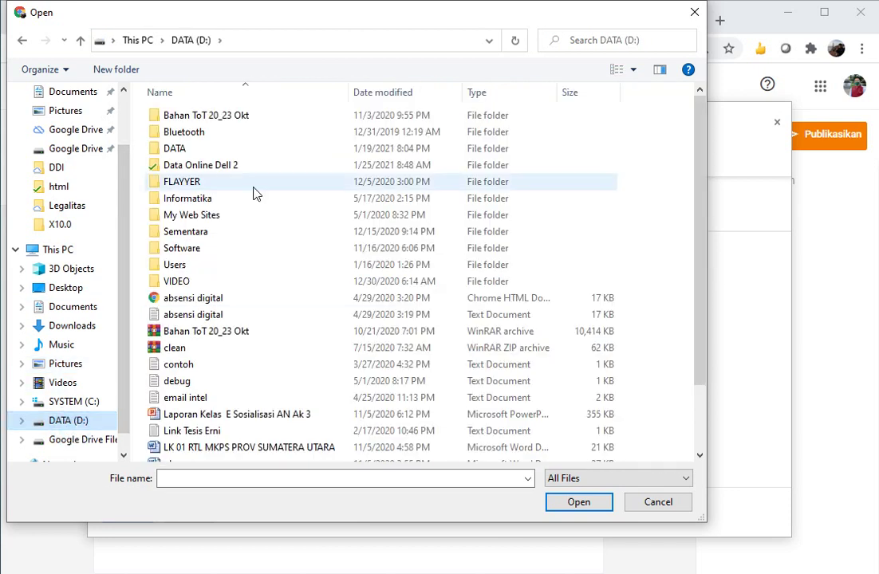
pyautogui.doubleClick(223, 166)
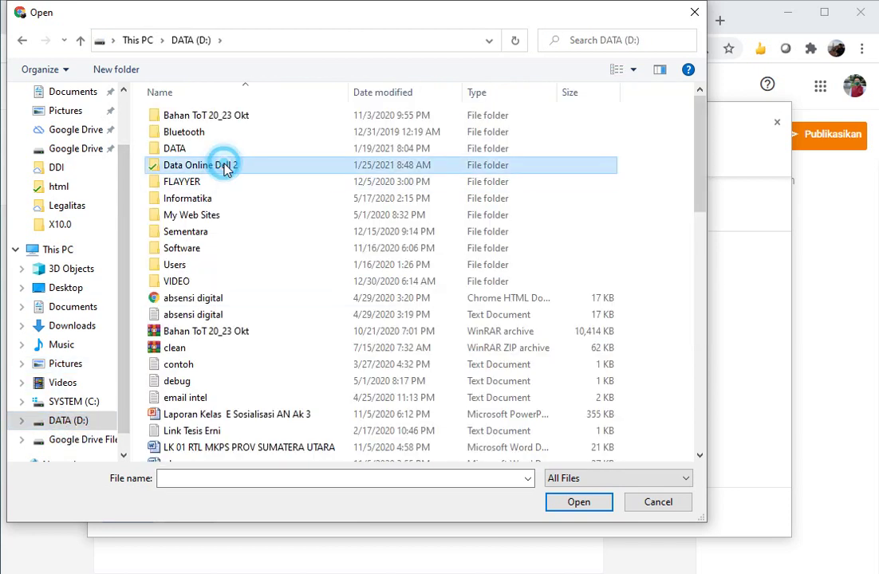
pyautogui.click(289, 147)
pyautogui.doubleClick(289, 146)
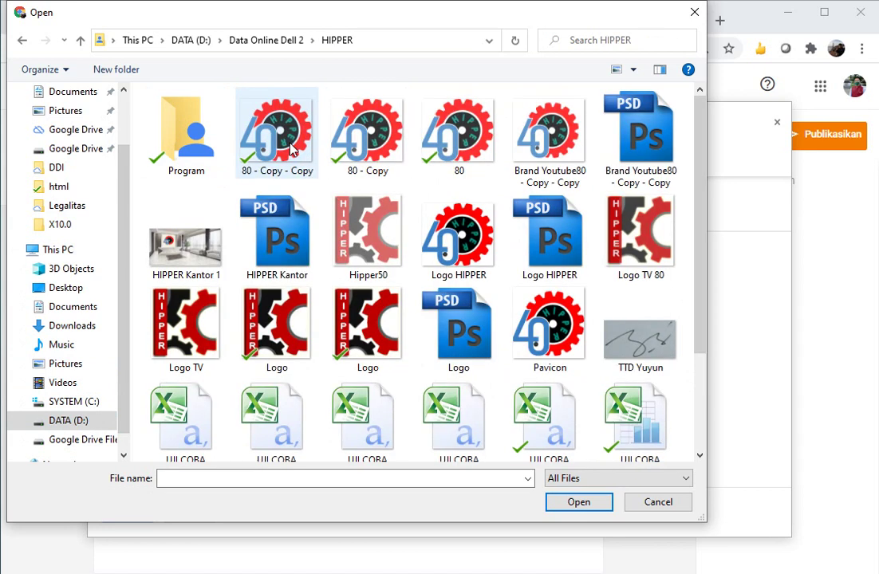
pyautogui.doubleClick(453, 149)
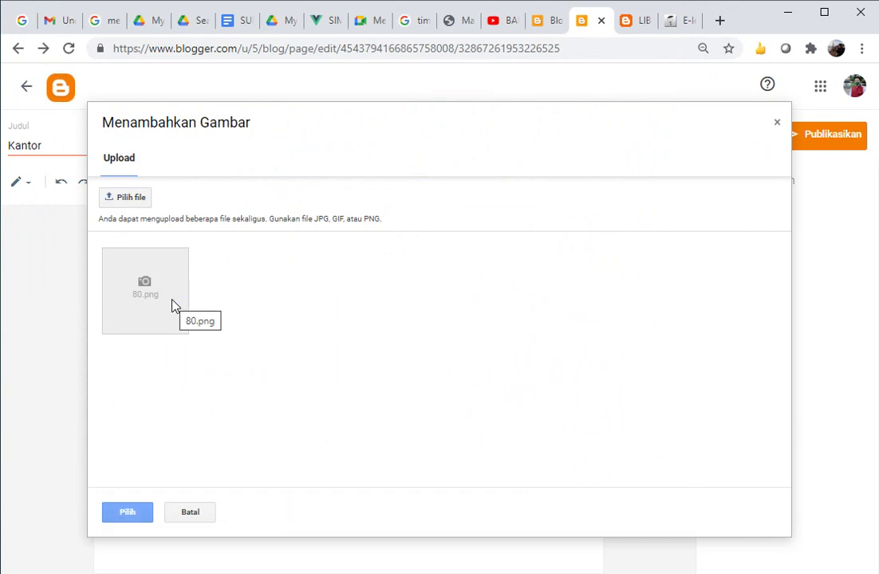
pyautogui.click(128, 511)
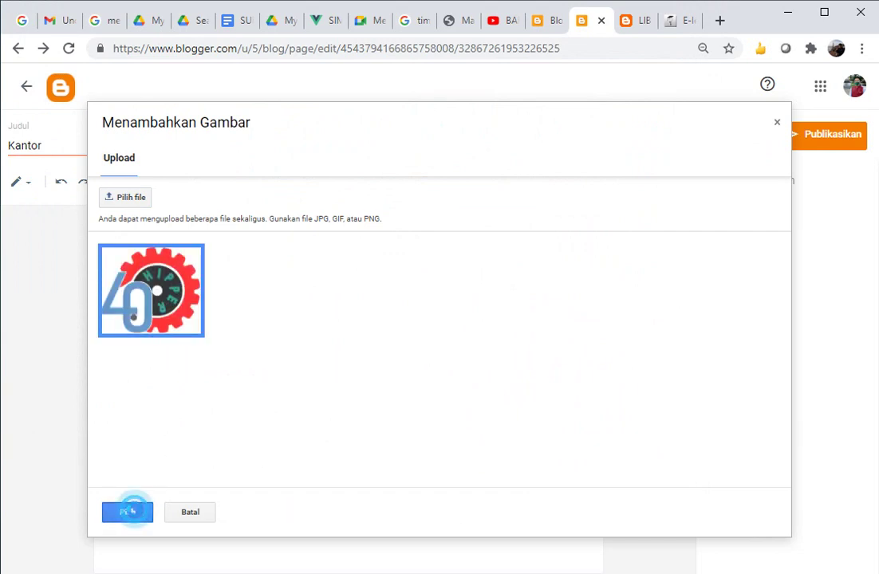
pyautogui.click(464, 333)
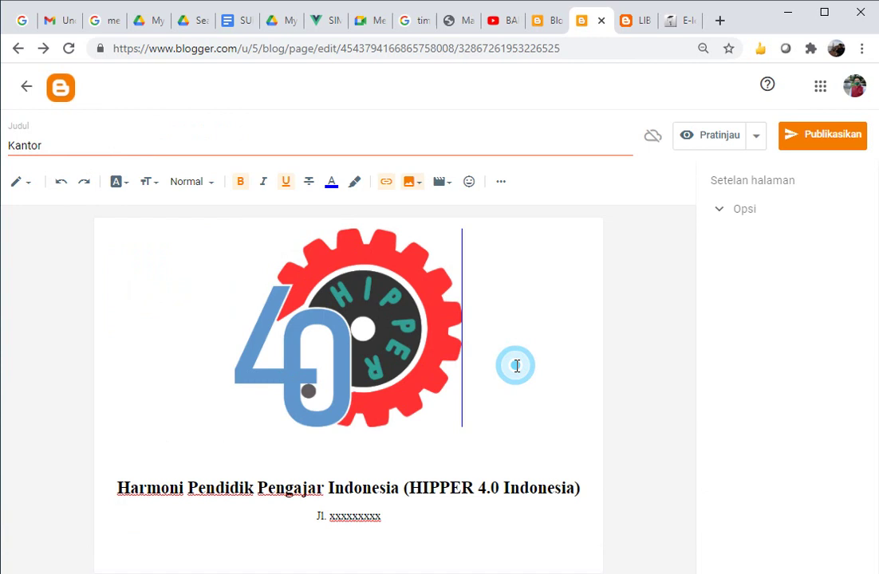
# - Remove the empty line beneath the logo and append "Kalimantan Timur" to the address line
pyautogui.click(413, 445)
pyautogui.press('BackSpace')
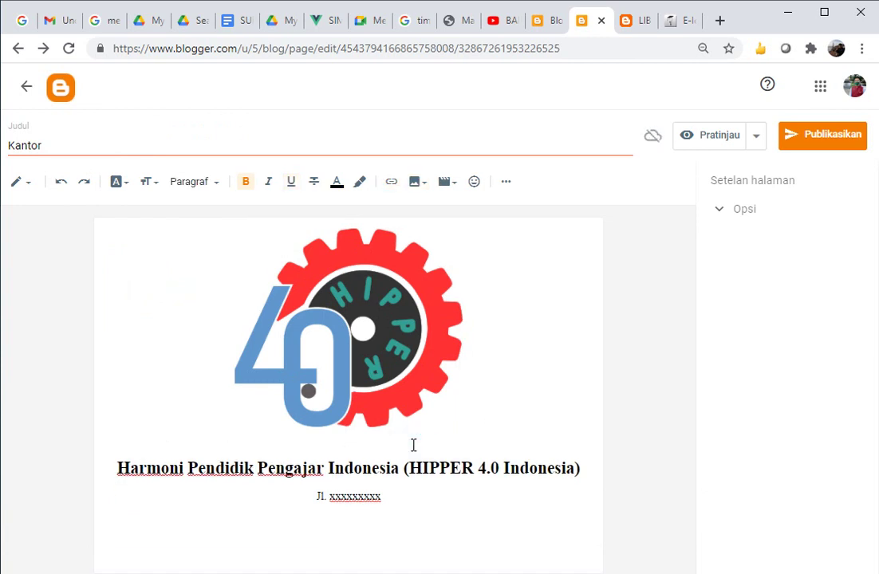
pyautogui.click(436, 496)
pyautogui.write('Kalimantan Timur')
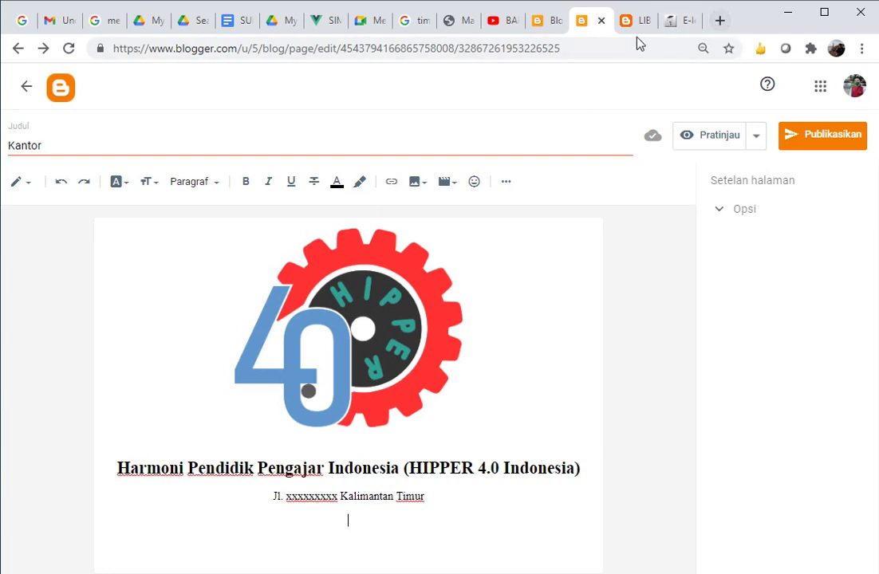
# - Go to the Hubungi Kami page of hipper.or.id in a new browser tab and open that page for editing
pyautogui.click(718, 23)
pyautogui.write('hipper')
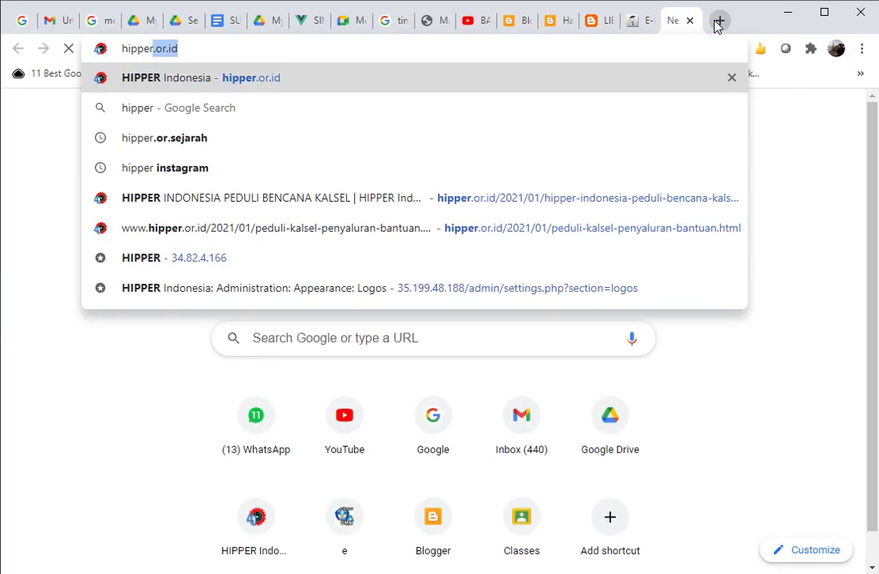
pyautogui.press('Return')
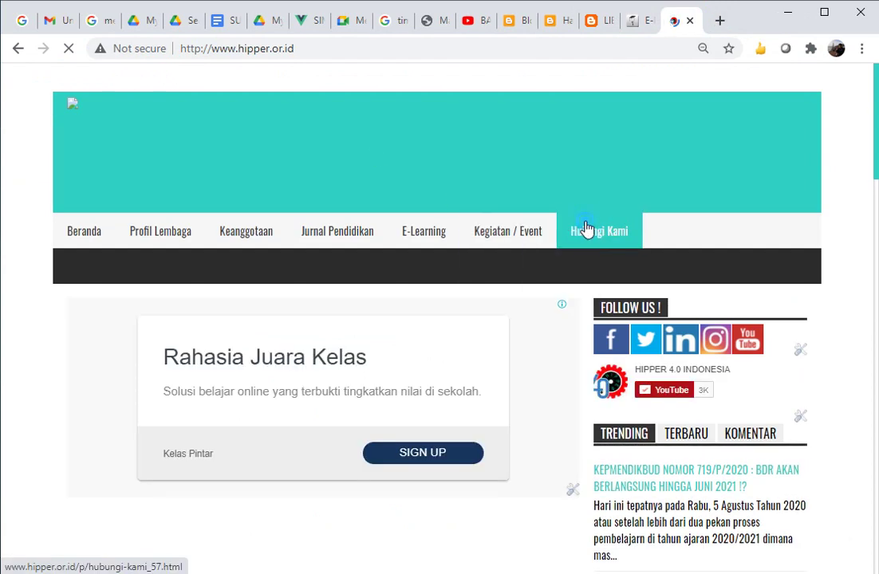
pyautogui.click(586, 229)
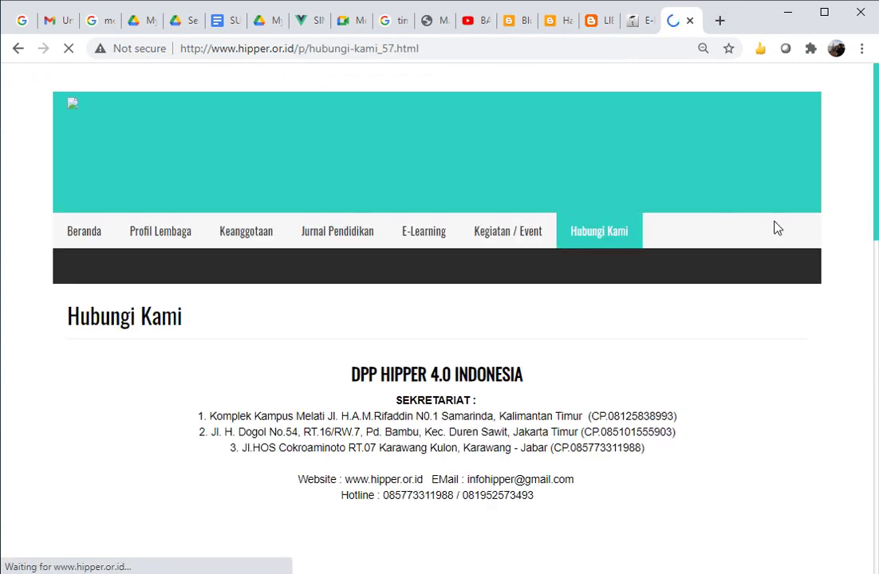
pyautogui.scroll(-2, 858, 255)
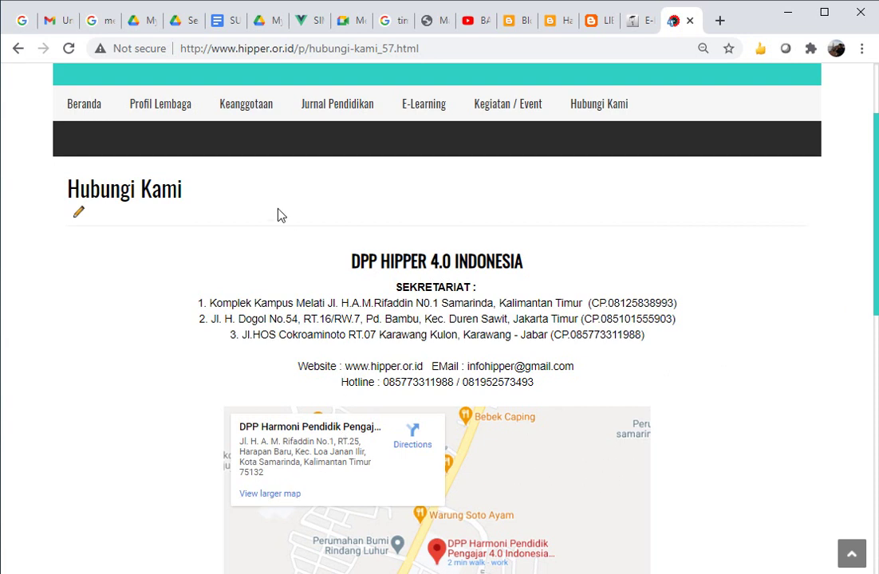
pyautogui.click(79, 215)
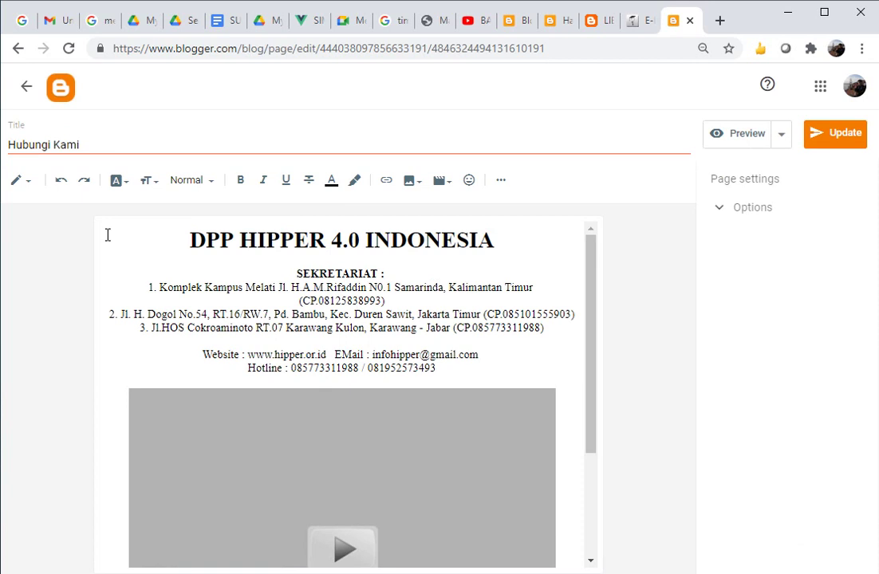
# - Examine the map iframe code in the Hubungi Kami page's HTML view and return to compose view
pyautogui.click(29, 184)
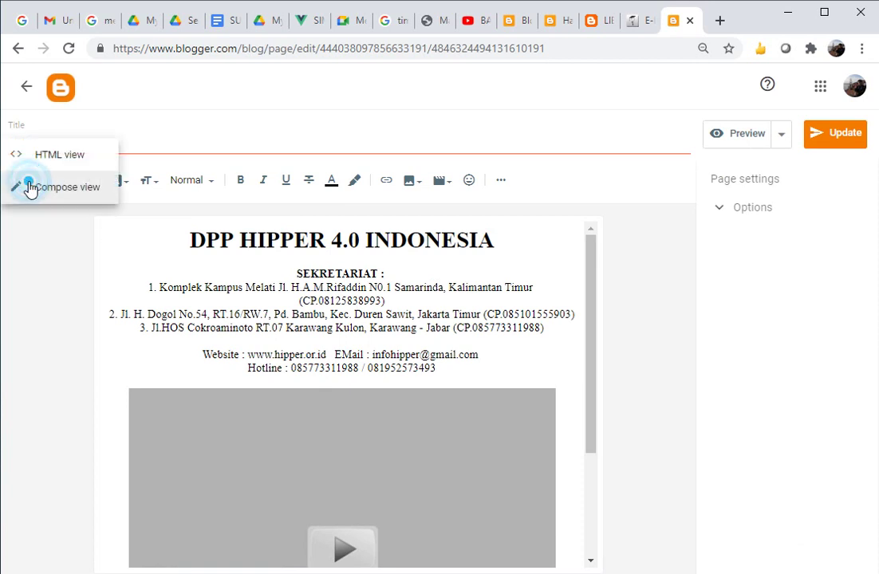
pyautogui.click(67, 153)
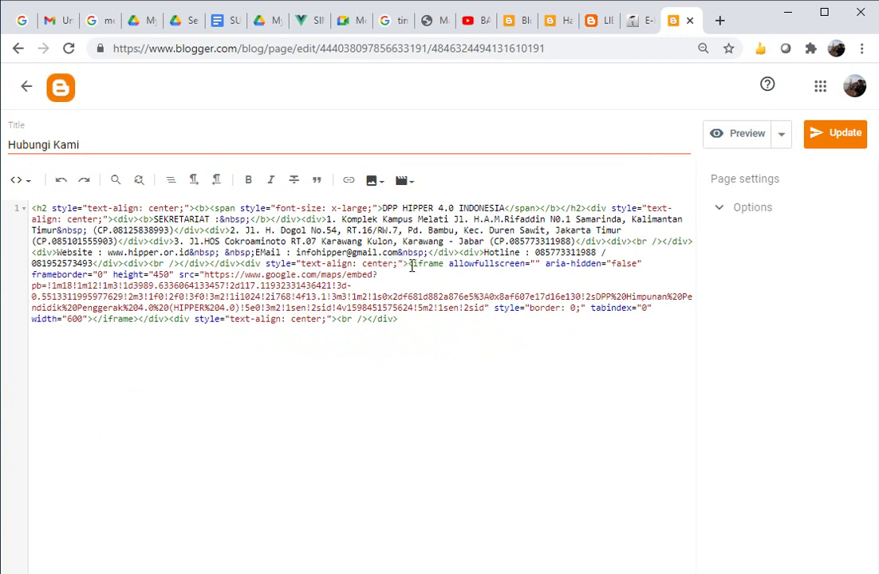
pyautogui.moveTo(404, 264); pyautogui.dragTo(145, 320)
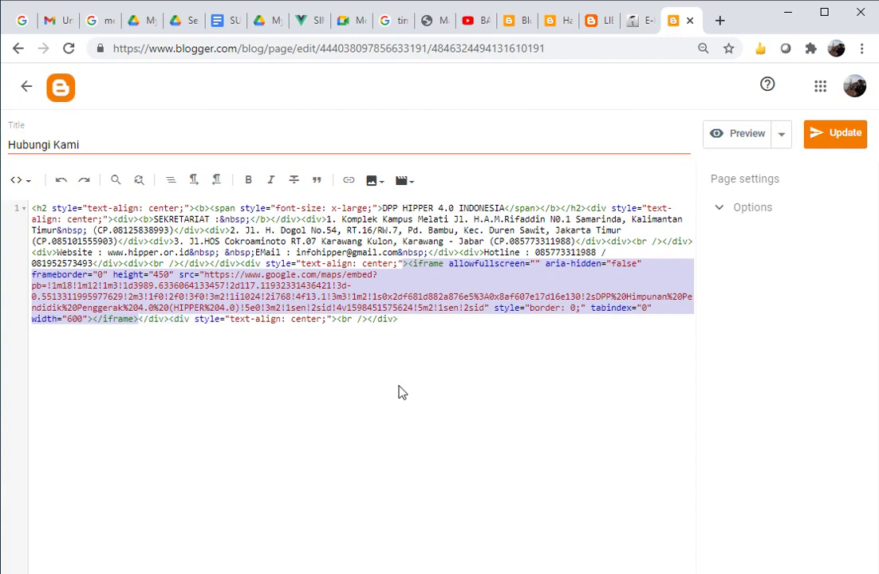
pyautogui.click(17, 179)
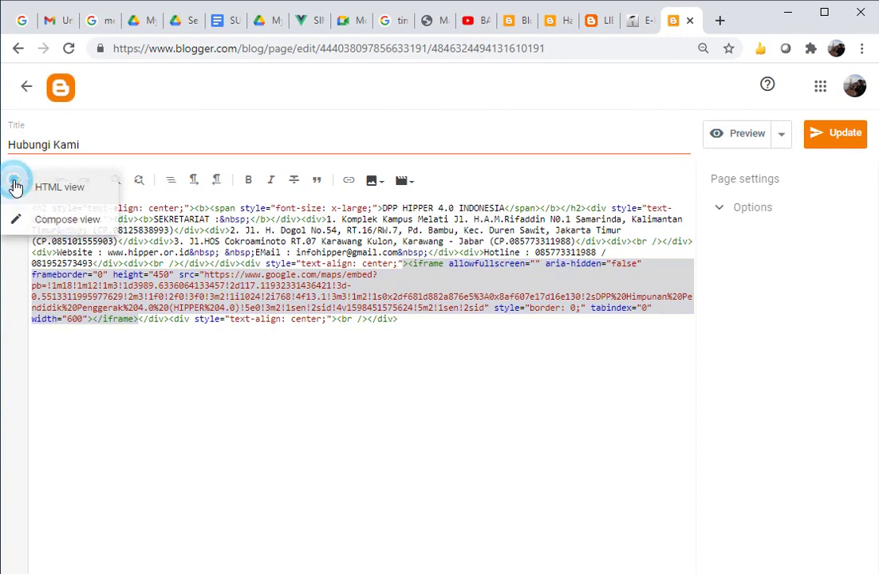
pyautogui.click(53, 220)
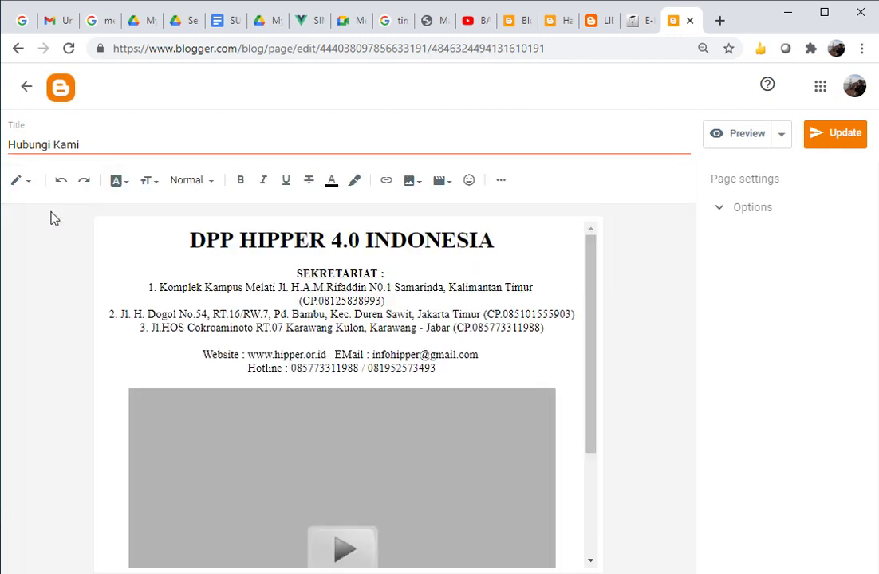
pyautogui.click(717, 21)
pyautogui.write('maps')
pyautogui.press('Return')
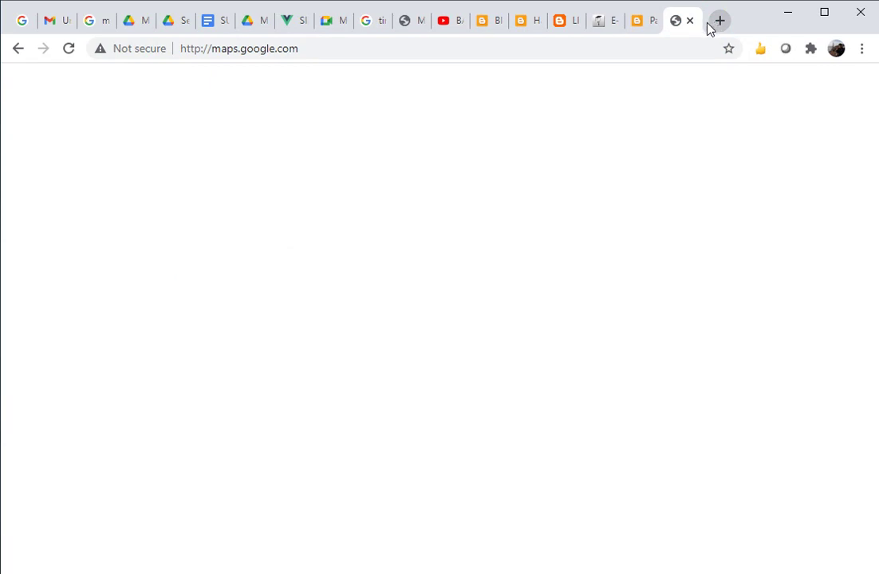
pyautogui.click(427, 48)
pyautogui.press('Home')
pyautogui.press('Right')
pyautogui.press('Right')
pyautogui.press('Right')
pyautogui.press('Right')
pyautogui.press('Right')
pyautogui.press('BackSpace')
pyautogui.write('s:')
pyautogui.press('Return')
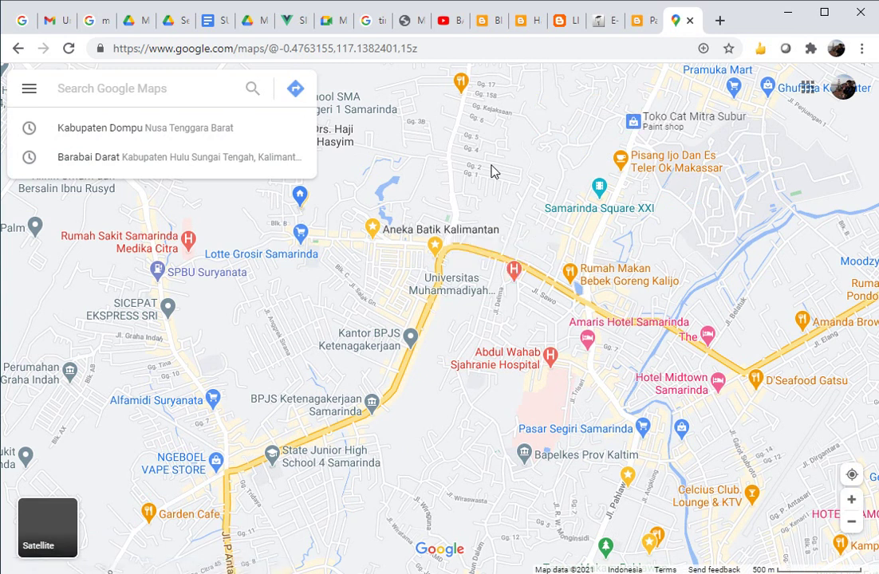
# - Search Google Maps for HIPPER and open the suggested place DPP Harmoni Pendidik Pengajar 4.0 Indonesia
pyautogui.click(141, 88)
pyautogui.write('HIPPER')
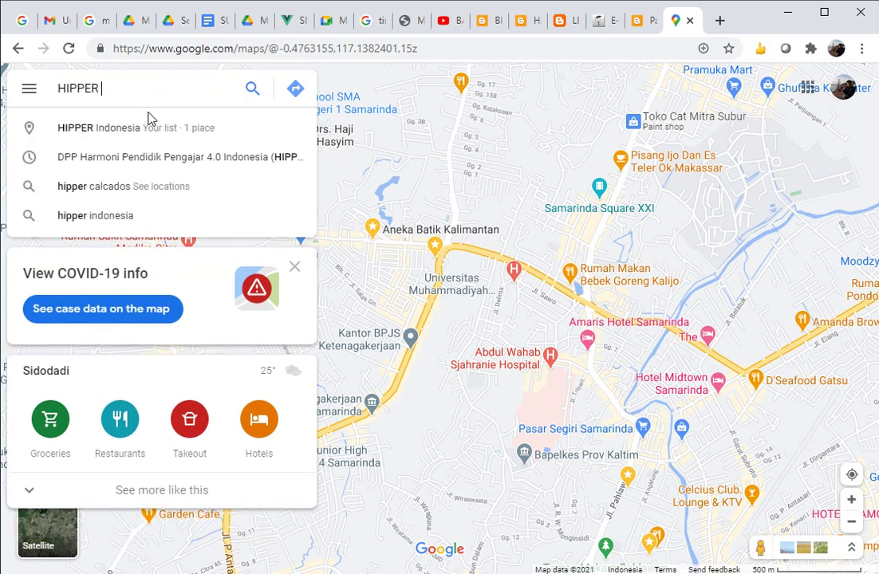
pyautogui.click(180, 159)
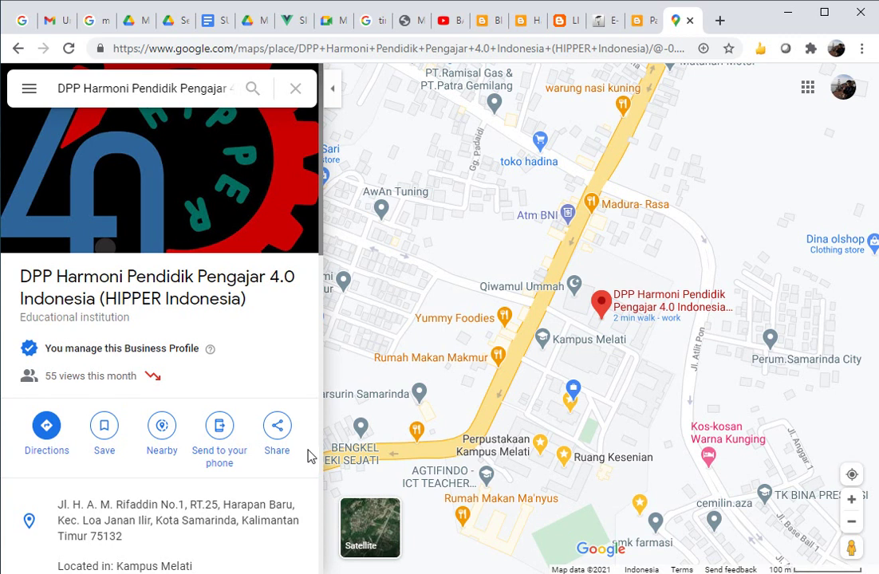
# - Copy the HTML embed code of the place's map in Medium size
pyautogui.click(275, 433)
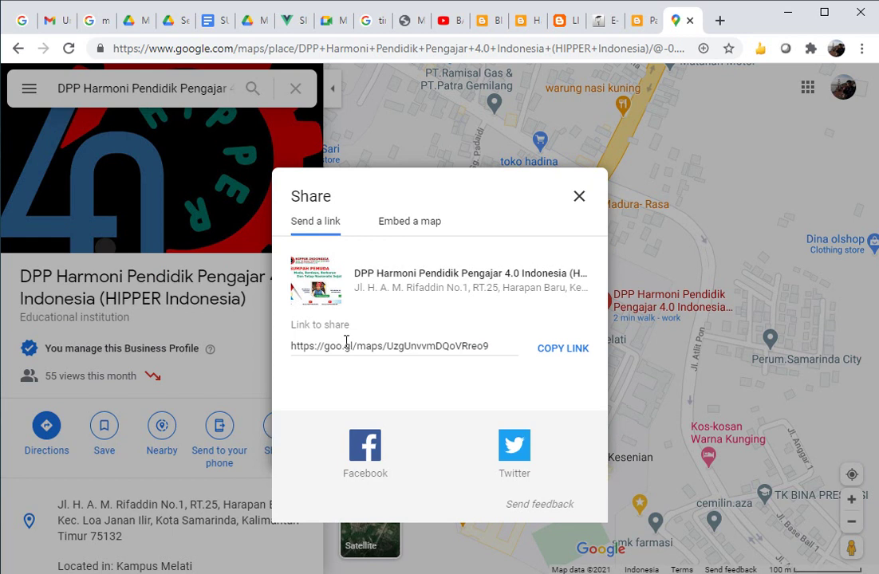
pyautogui.click(406, 223)
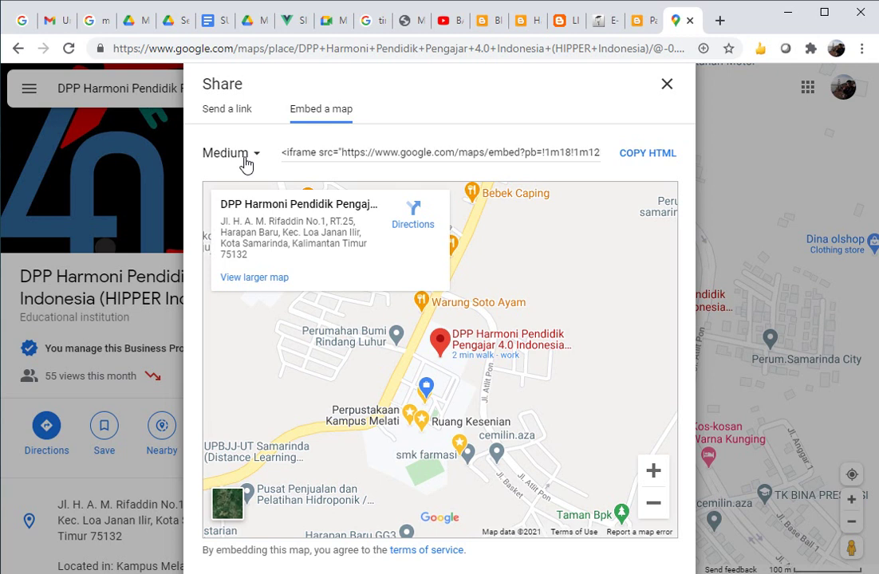
pyautogui.click(639, 154)
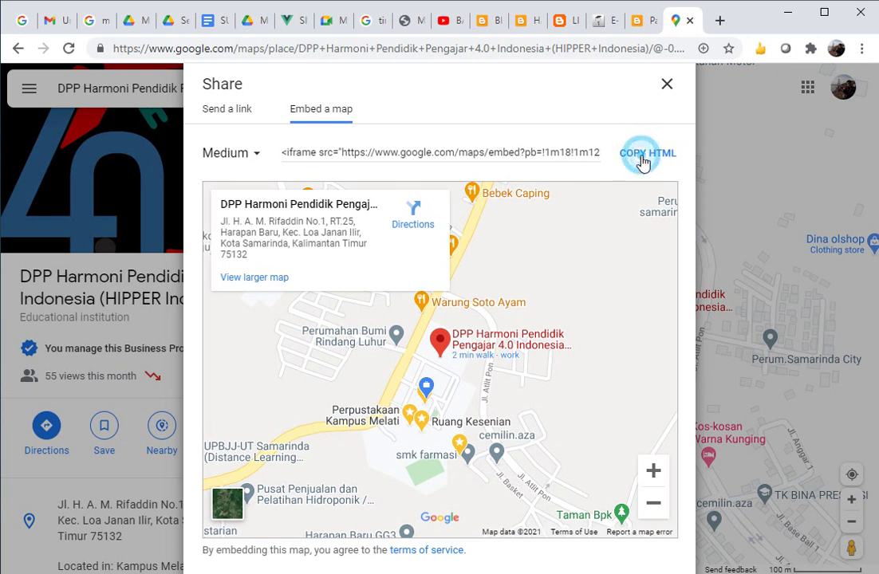
# - Close the Hubungi Kami page editor and return to the Kantor page being edited in Blogger
pyautogui.click(639, 24)
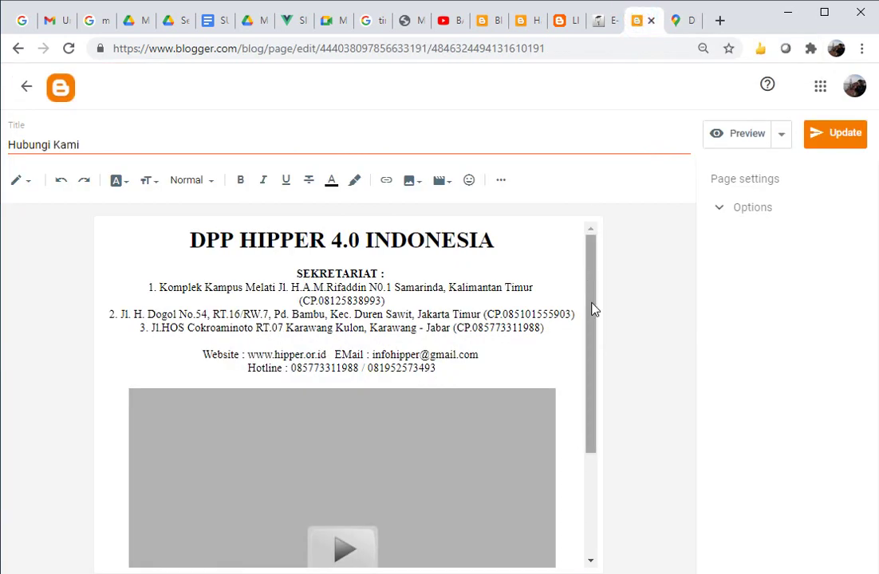
pyautogui.moveTo(592, 309); pyautogui.dragTo(598, 353)
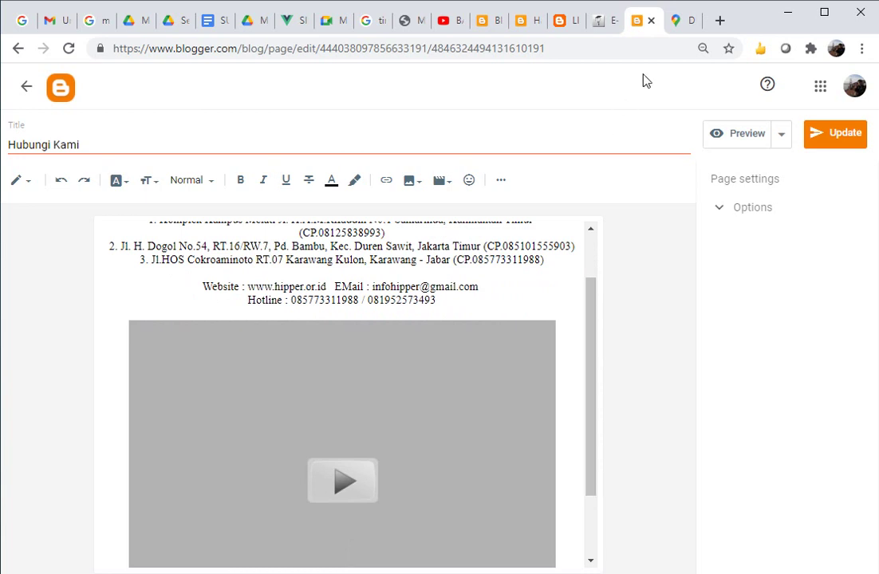
pyautogui.click(650, 22)
pyautogui.click(559, 24)
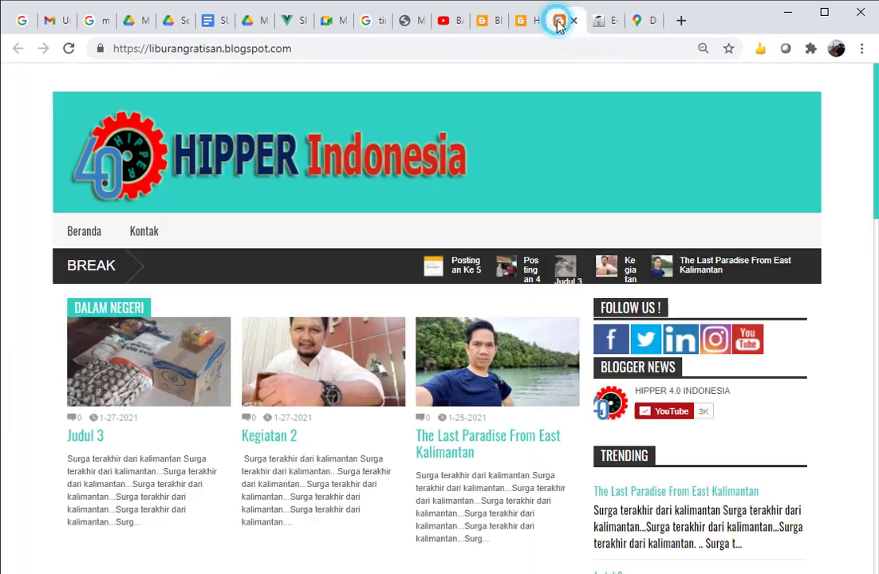
pyautogui.click(517, 25)
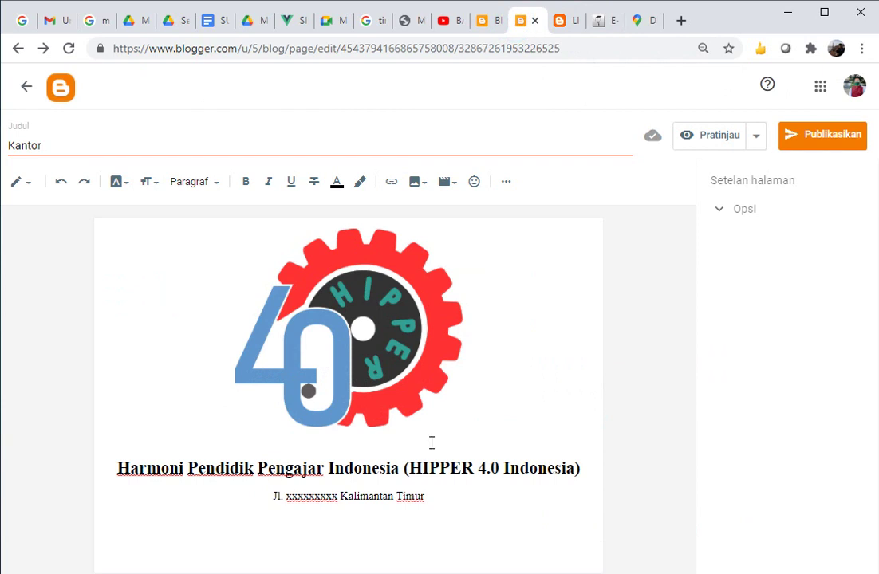
# - Paste the copied map iframe on a new line below the address in the Kantor page's HTML
pyautogui.click(21, 183)
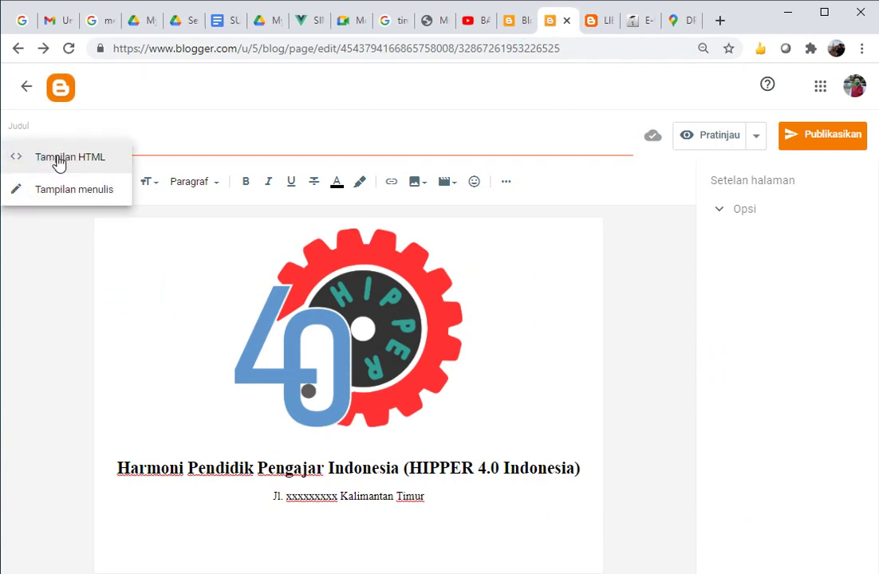
pyautogui.click(58, 159)
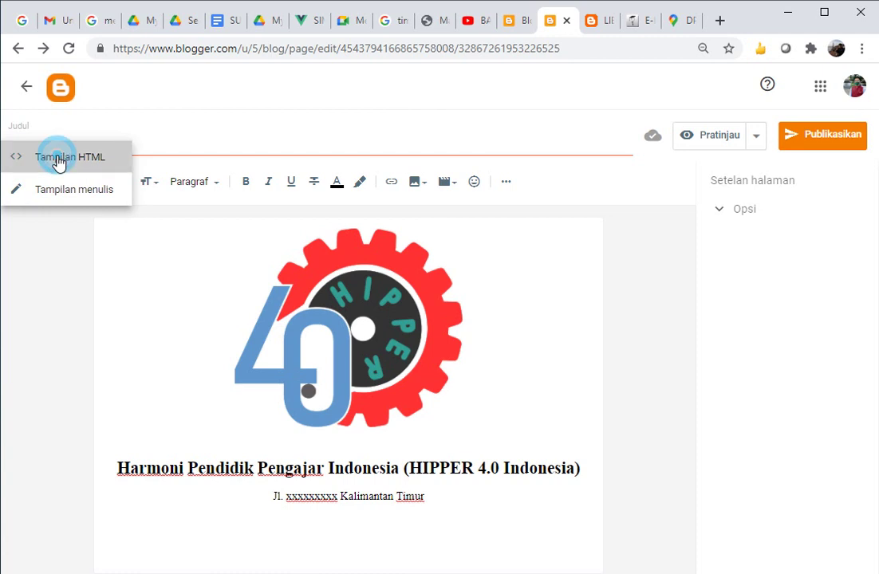
pyautogui.click(354, 285)
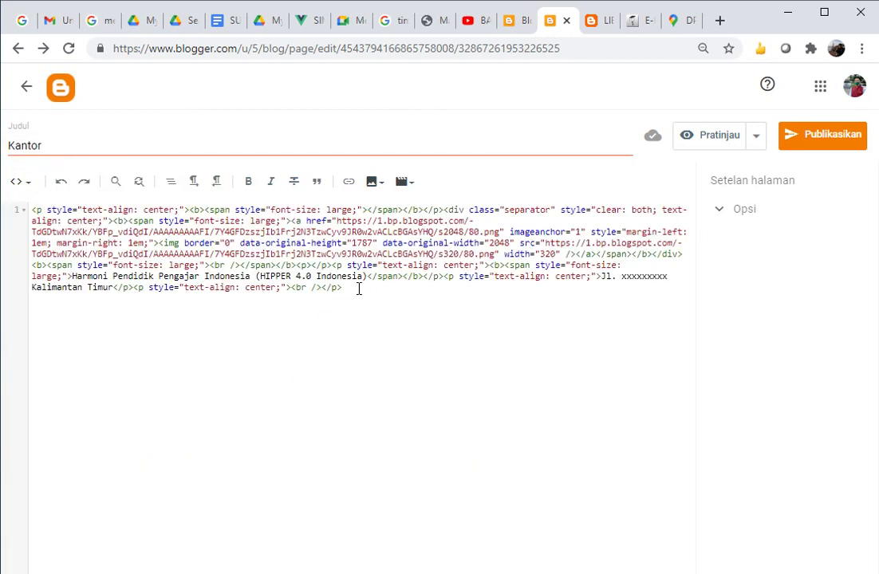
pyautogui.press('Return')
pyautogui.press('Return')
pyautogui.press('Return')
pyautogui.hotkey('ctrl', 'v')
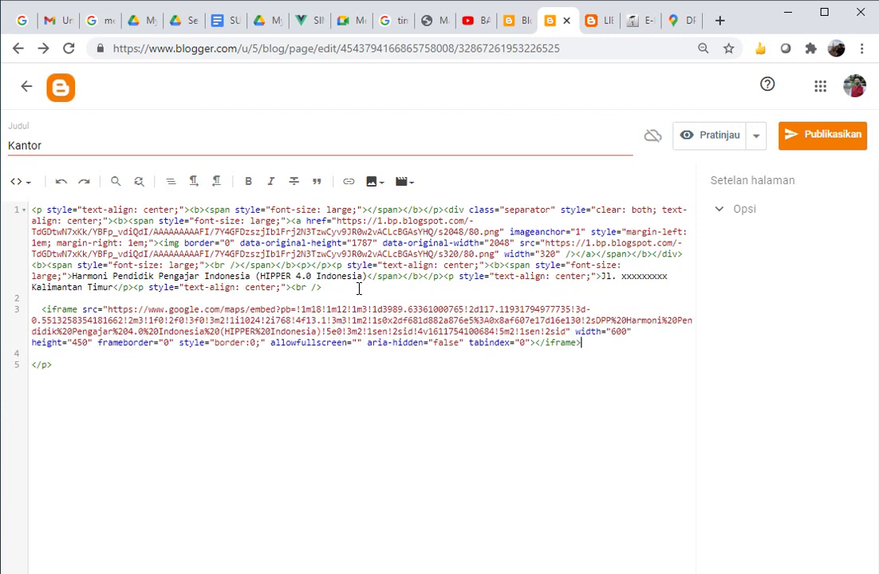
# - Return the Kantor page to compose view and check the embedded map's placement below the address
pyautogui.click(22, 182)
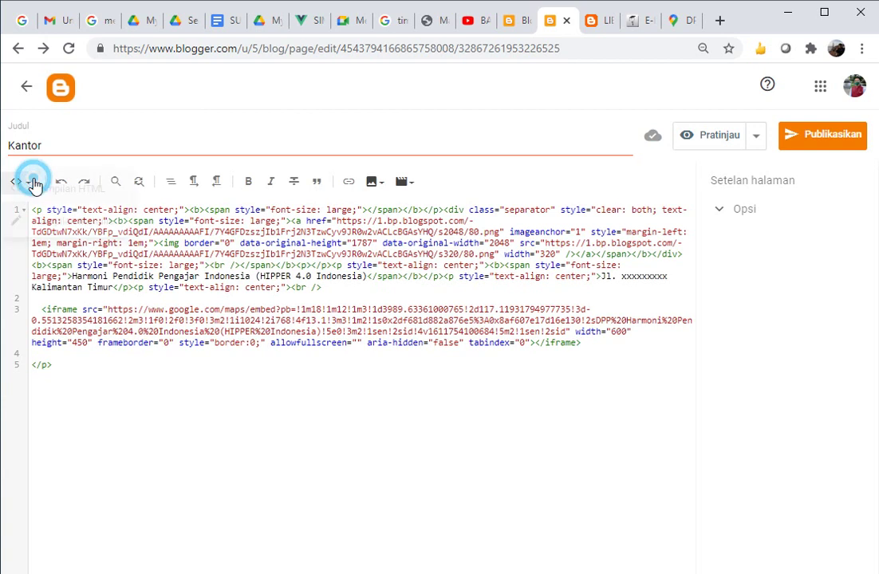
pyautogui.click(67, 225)
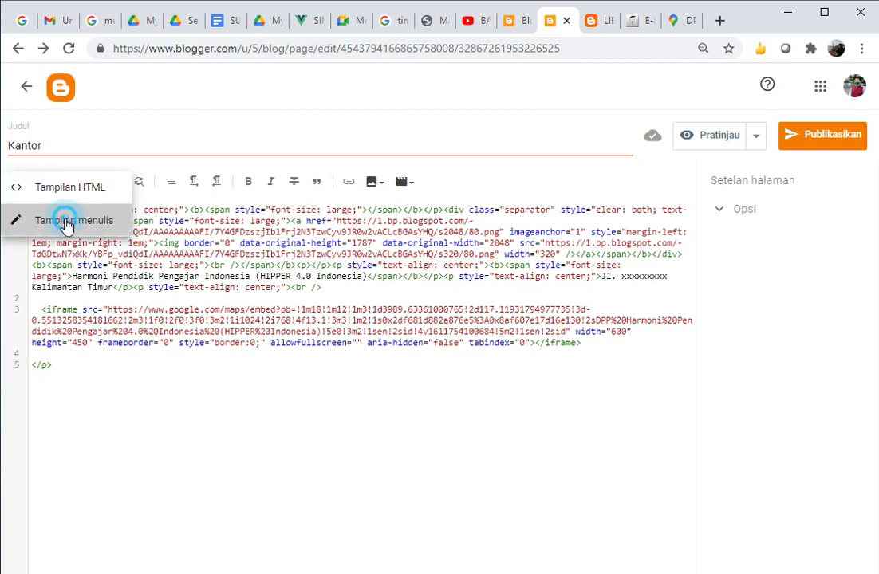
pyautogui.moveTo(593, 364); pyautogui.dragTo(620, 491)
pyautogui.click(448, 396)
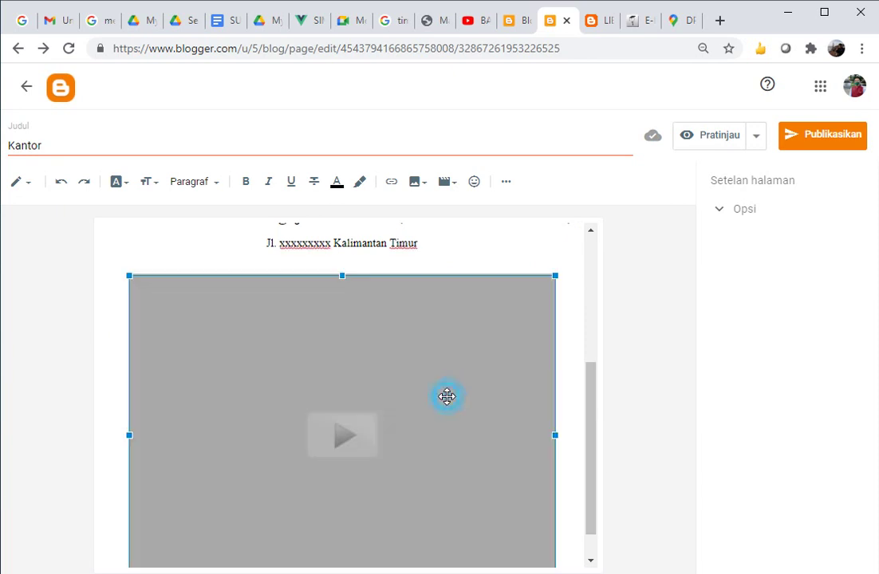
pyautogui.moveTo(587, 381); pyautogui.dragTo(593, 249)
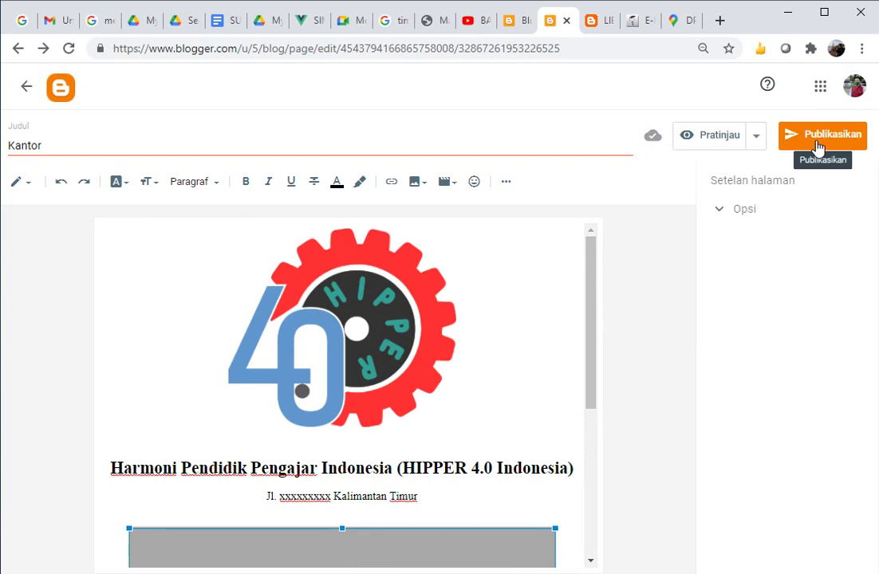
# - Disallow reader comments and hide existing ones on the Kantor page, and publish it to the blog
pyautogui.click(717, 211)
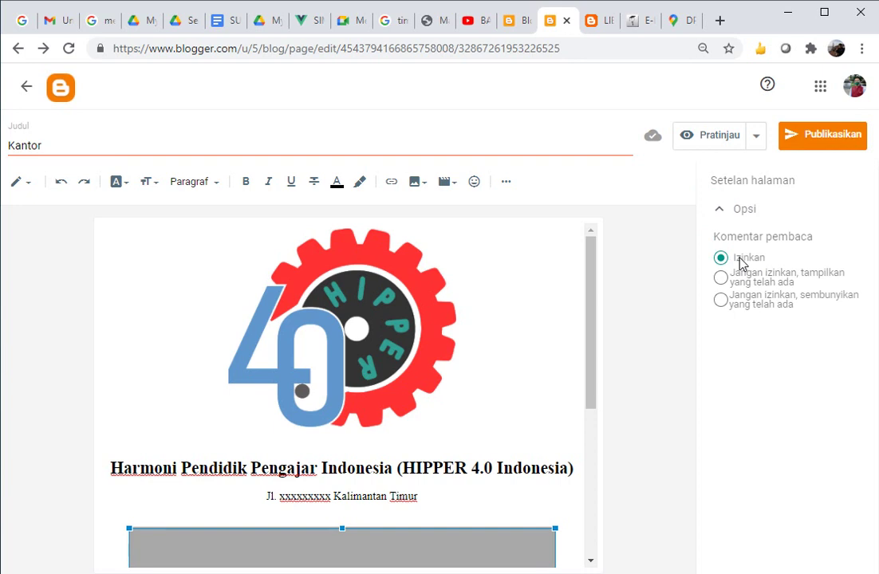
pyautogui.click(721, 302)
pyautogui.click(813, 141)
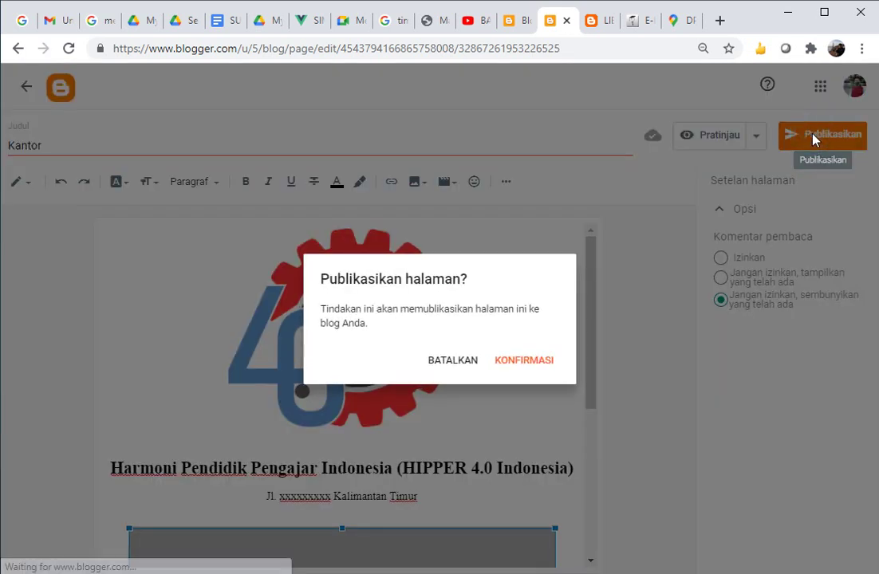
pyautogui.click(527, 362)
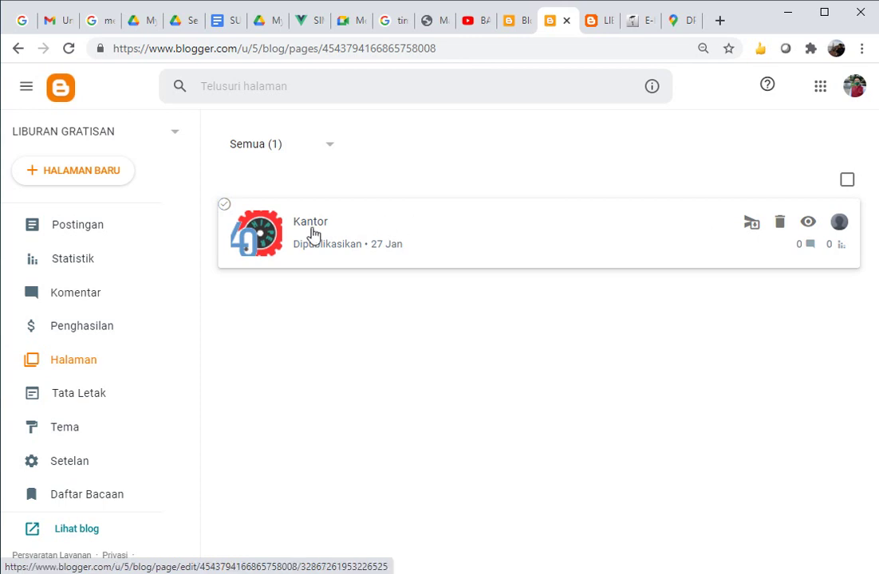
# - View the published Kantor page on the blog and close its browser tab
pyautogui.click(810, 227)
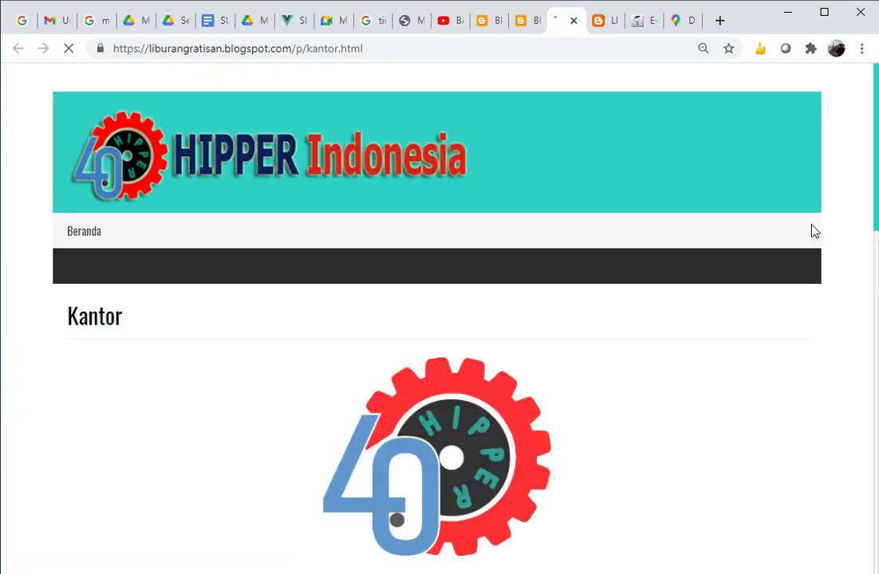
pyautogui.moveTo(875, 199); pyautogui.dragTo(841, 150)
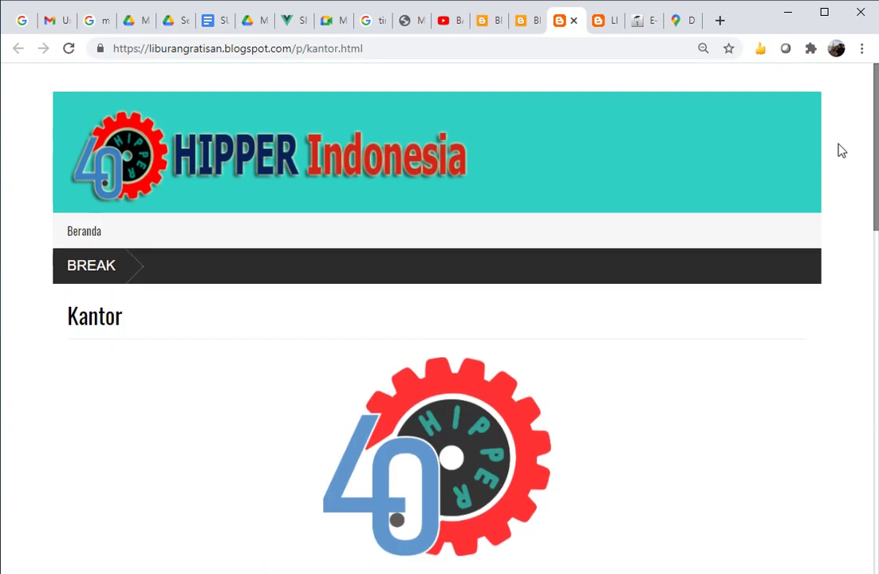
pyautogui.click(574, 21)
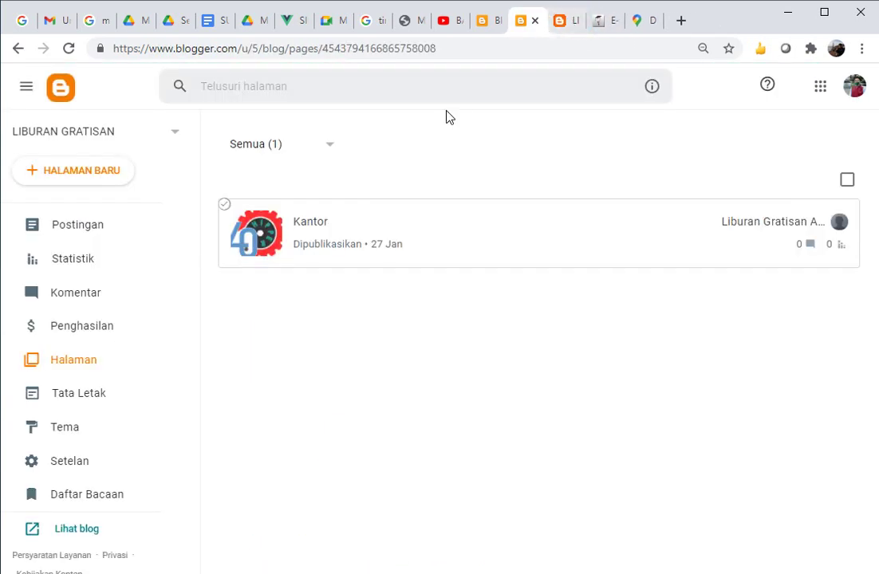
# - Create a new blog page titled "Rumah"
pyautogui.click(70, 175)
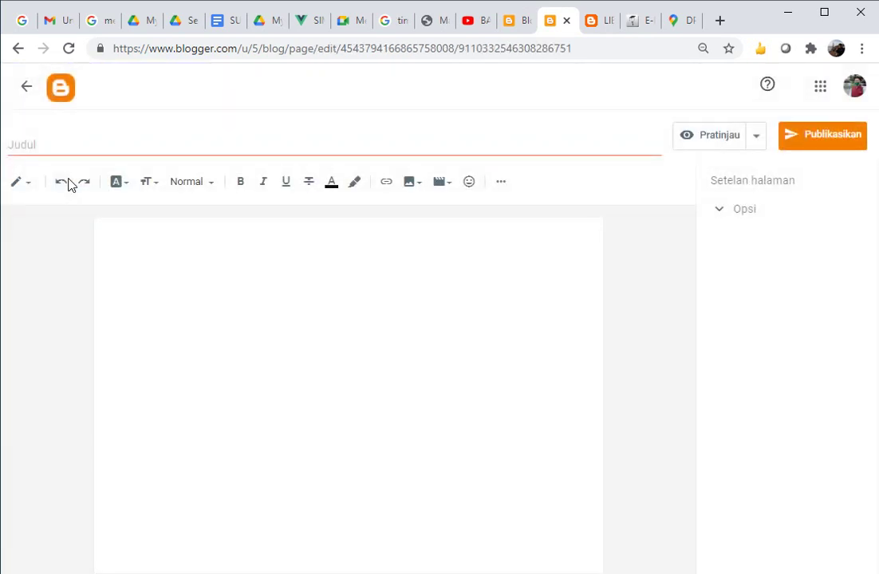
pyautogui.click(78, 150)
pyautogui.write('Rumah')
# - Set the empty body of the Rumah page to centre alignment
pyautogui.click(287, 265)
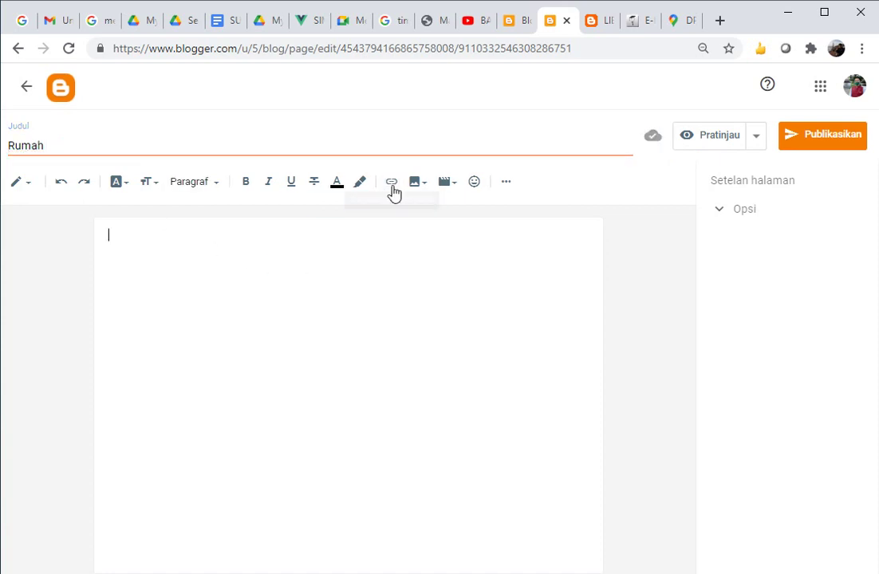
pyautogui.click(417, 183)
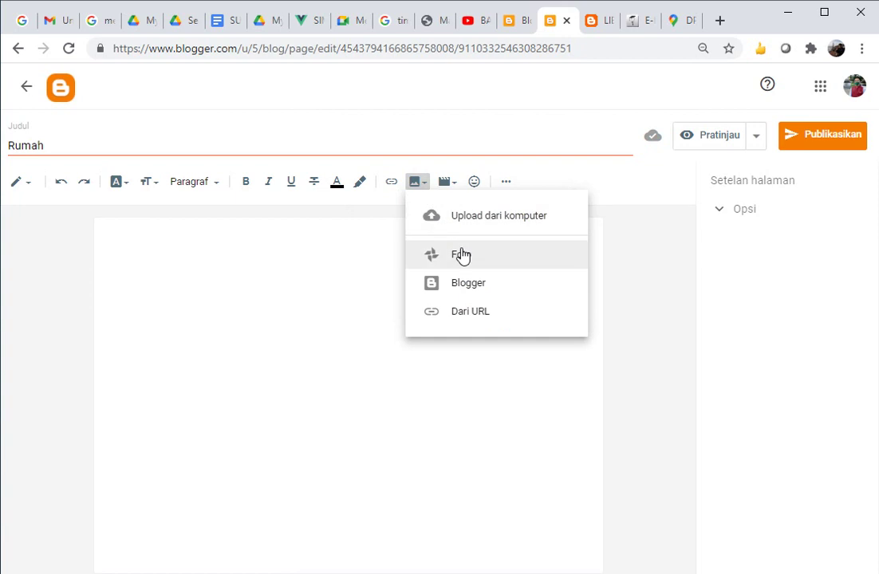
pyautogui.click(507, 182)
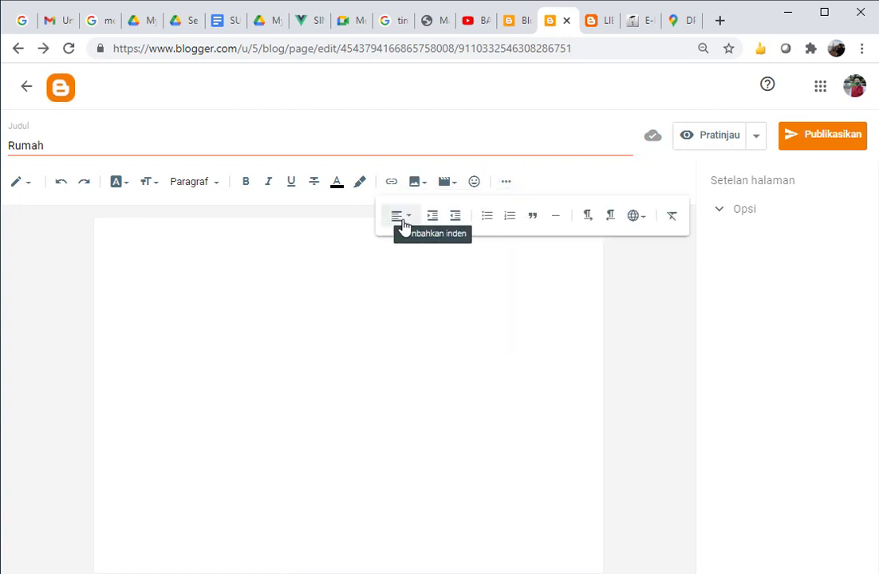
pyautogui.click(400, 222)
pyautogui.click(427, 263)
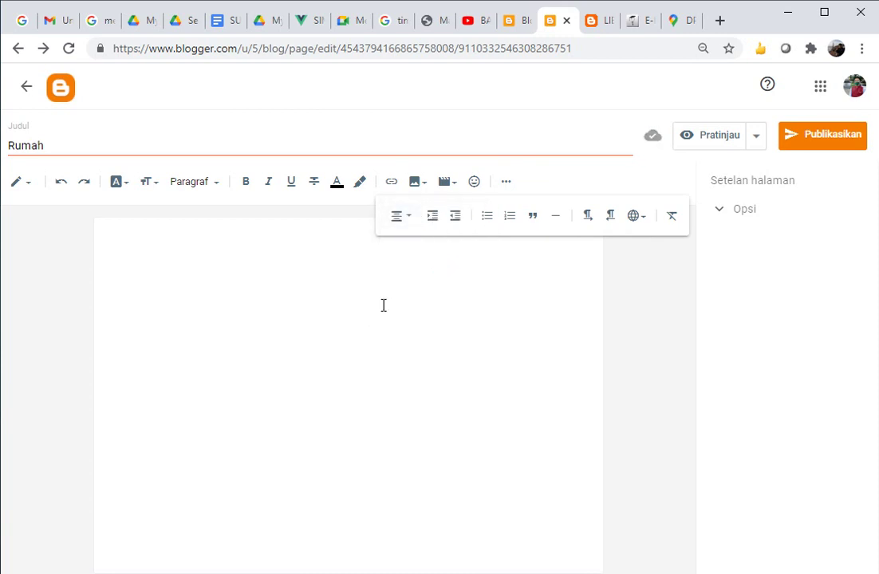
# - Enter the address line "Santa Clara - California" in the body of the Rumah page
pyautogui.write('J')
pyautogui.press('BackSpace')
pyautogui.write('California')
pyautogui.press('Home')
pyautogui.write('Santa Clar')
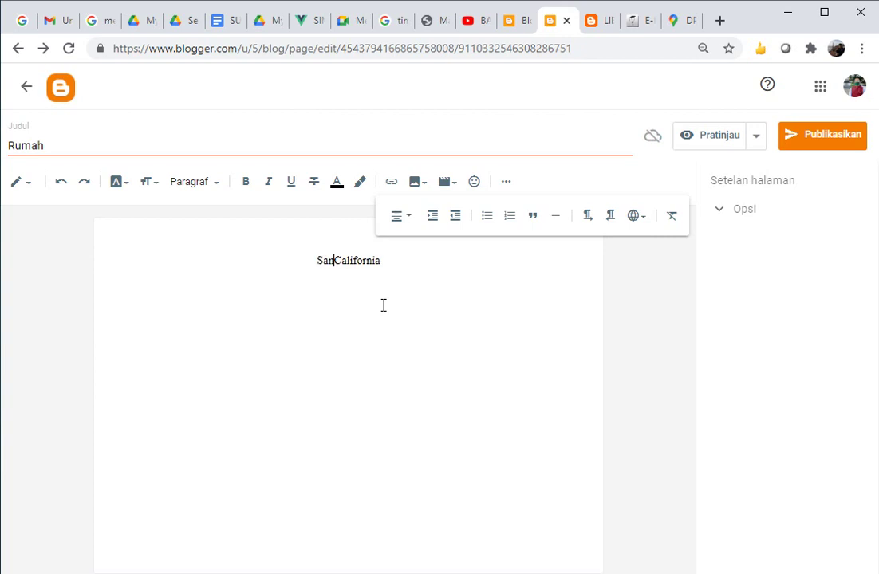
pyautogui.write('a')
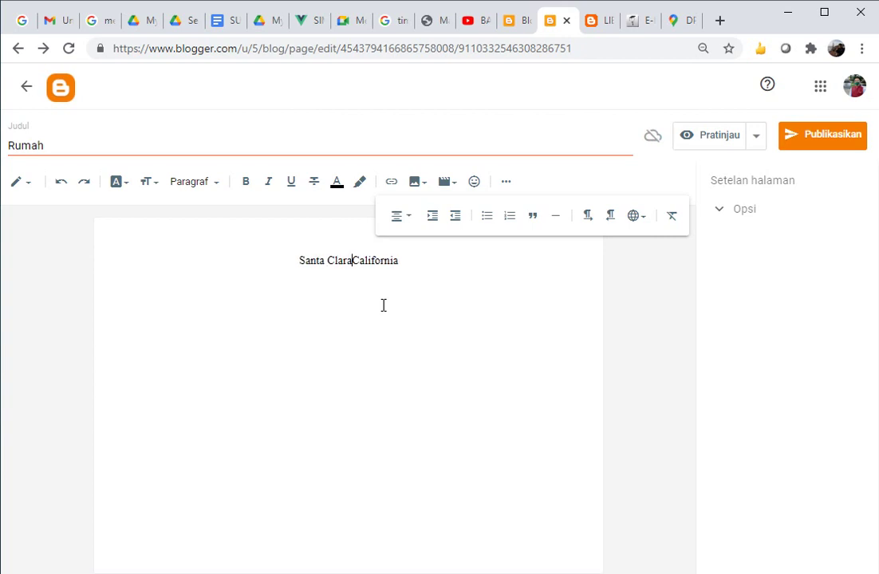
pyautogui.write(' -')
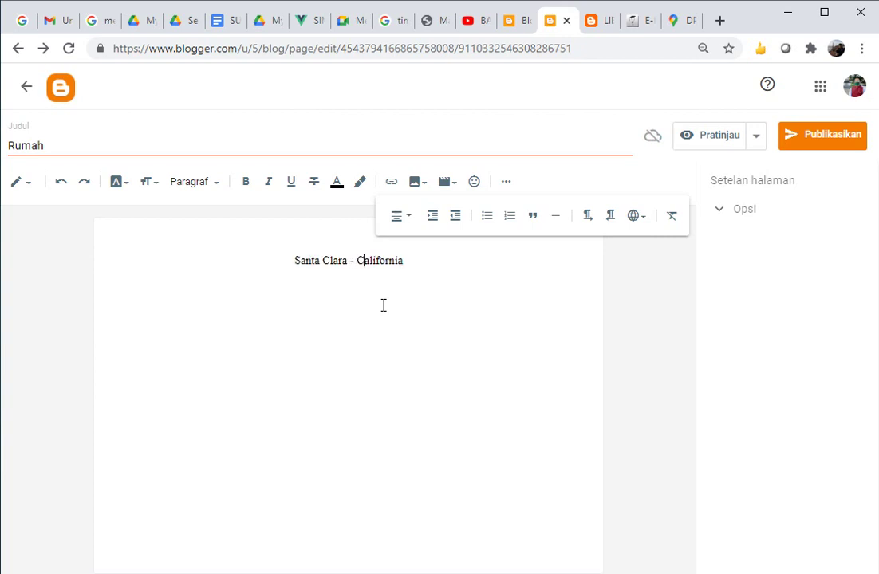
pyautogui.press('Right')
pyautogui.press('Right')
# - Switch to Google Maps, close the open share dialog and search for "santa clara california"
pyautogui.click(677, 19)
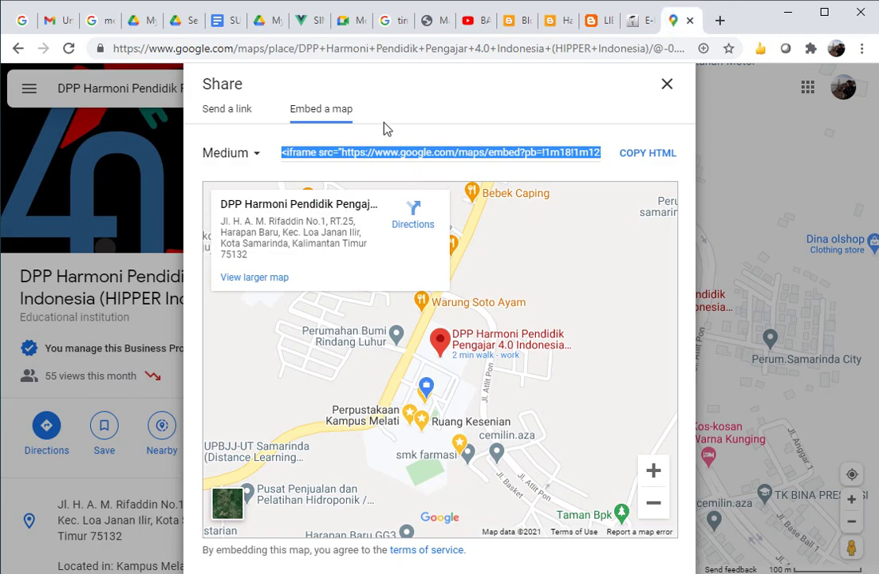
pyautogui.click(667, 84)
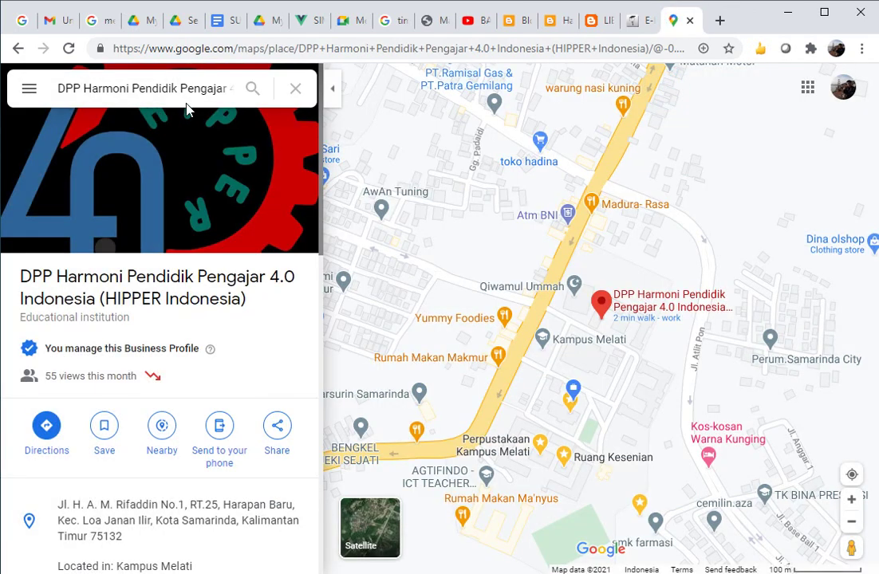
pyautogui.tripleClick(195, 96)
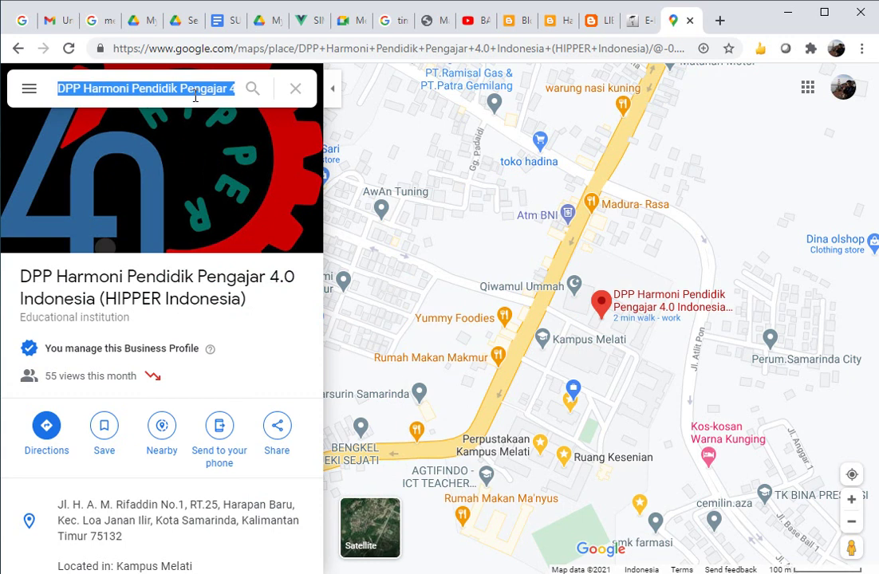
pyautogui.write('Californ')
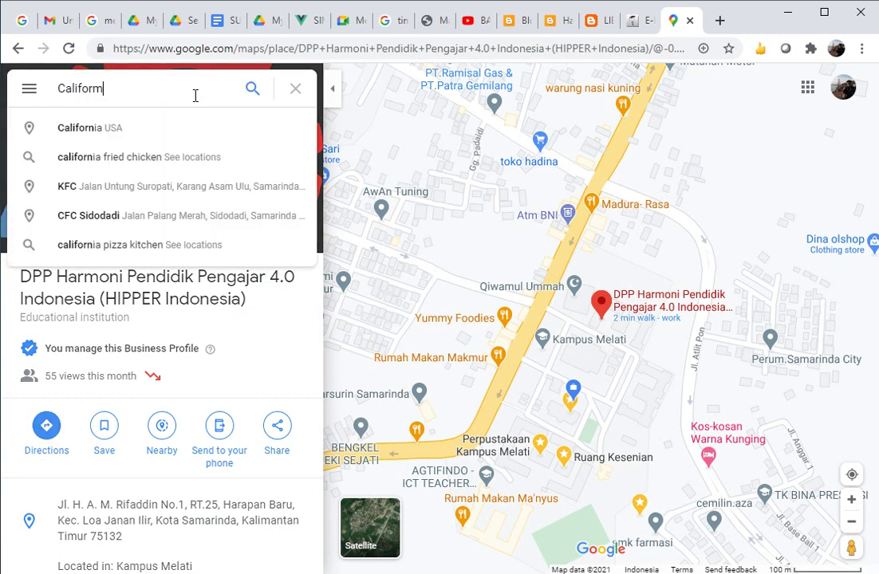
pyautogui.press('BackSpace')
pyautogui.write('ia')
pyautogui.write('Santa Cla')
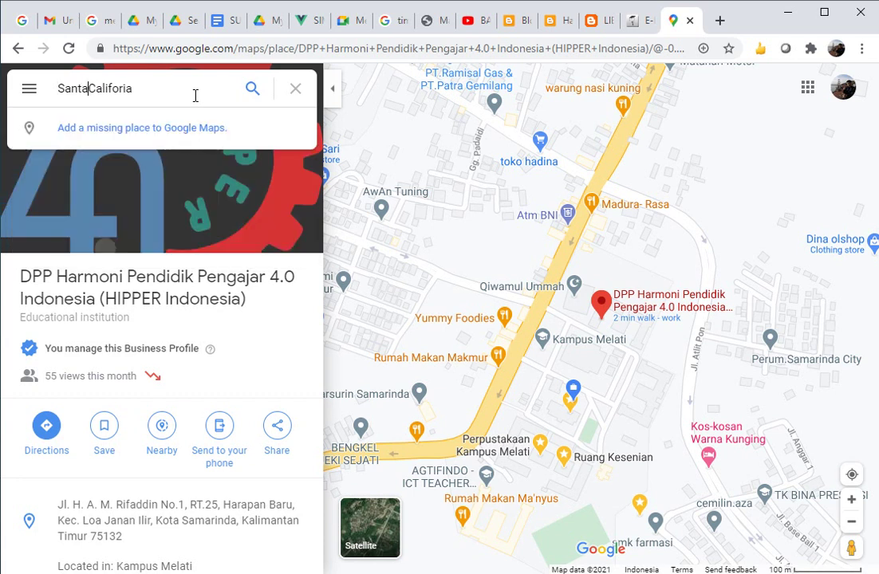
pyautogui.write('ra')
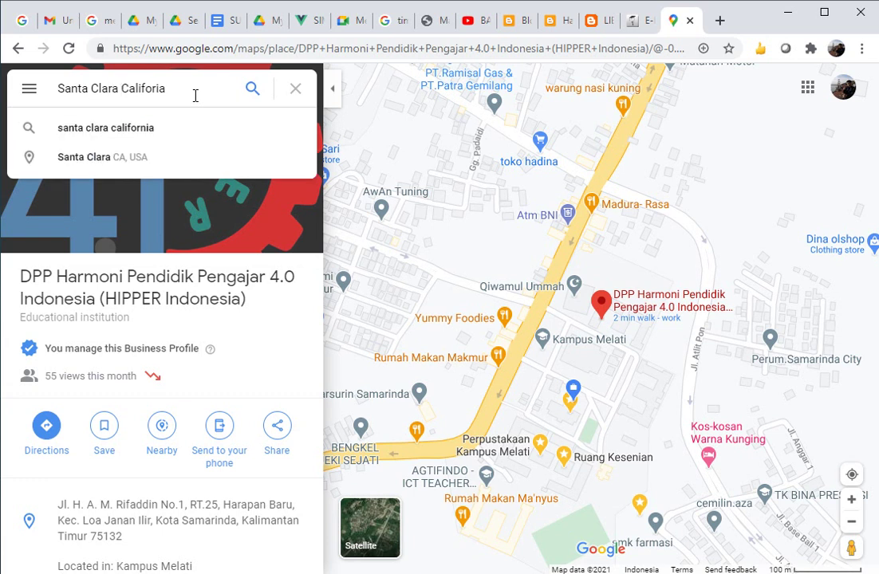
pyautogui.click(165, 127)
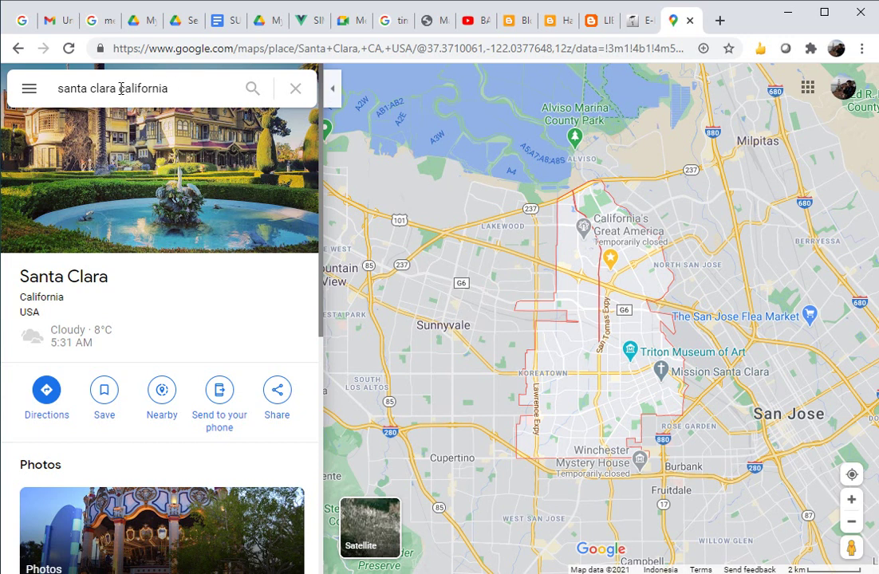
# - Search the map for Silicon Valley, CA, USA and select the city of Mountain View there
pyautogui.moveTo(121, 89); pyautogui.dragTo(20, 78)
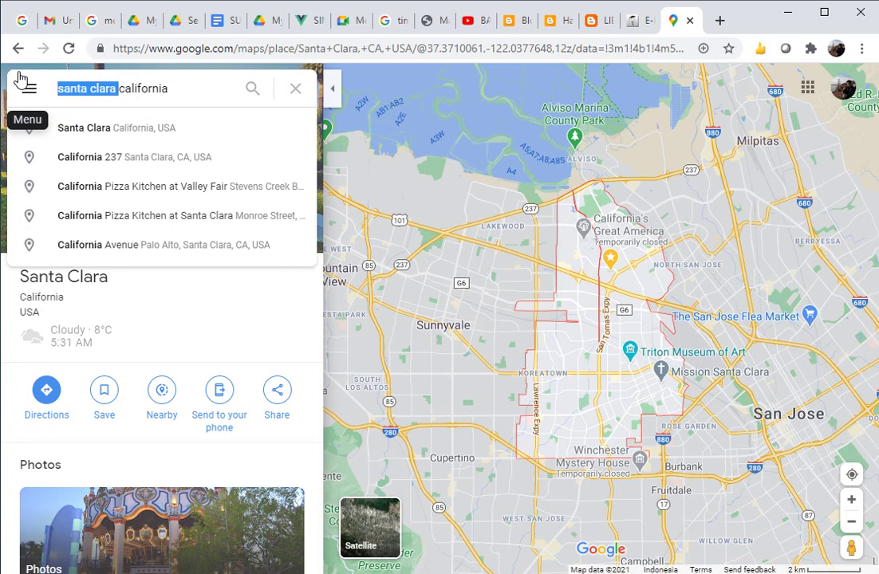
pyautogui.write('Silicon V')
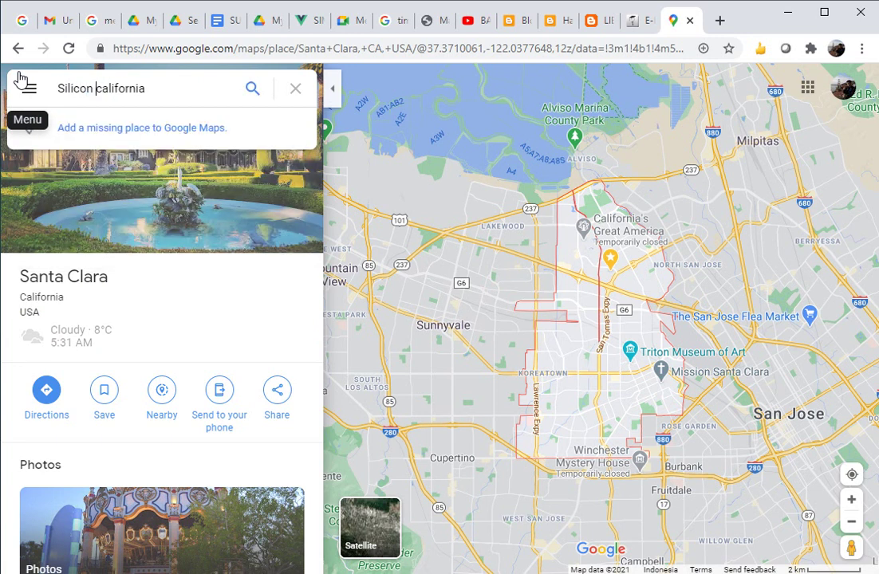
pyautogui.write('a')
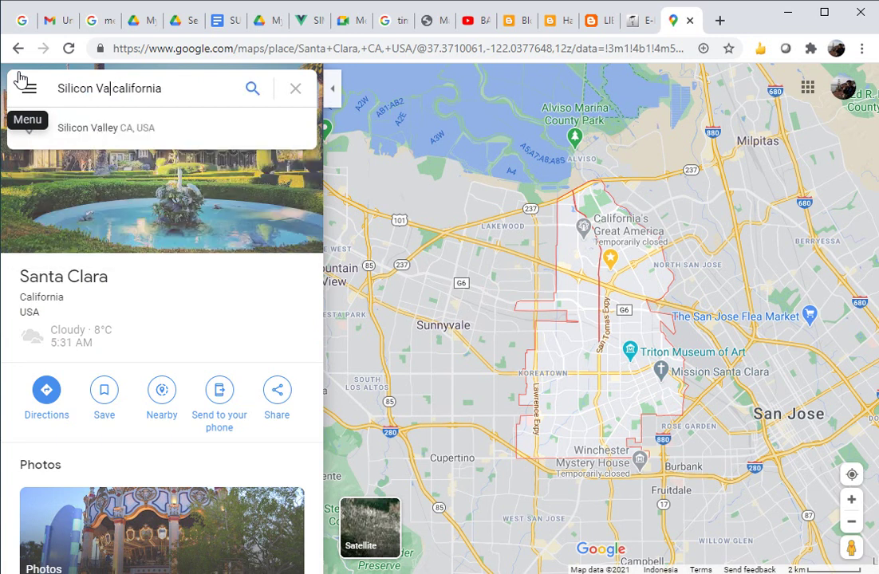
pyautogui.click(98, 123)
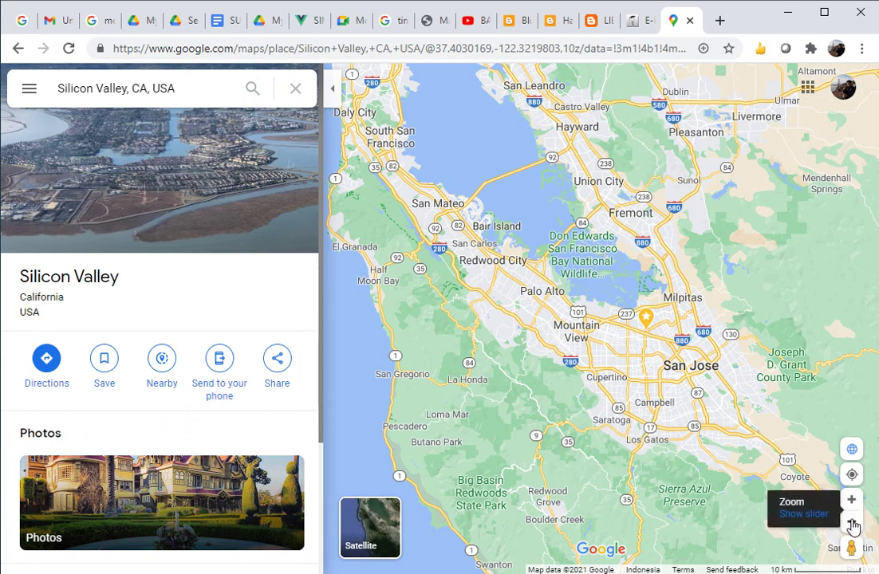
pyautogui.click(576, 333)
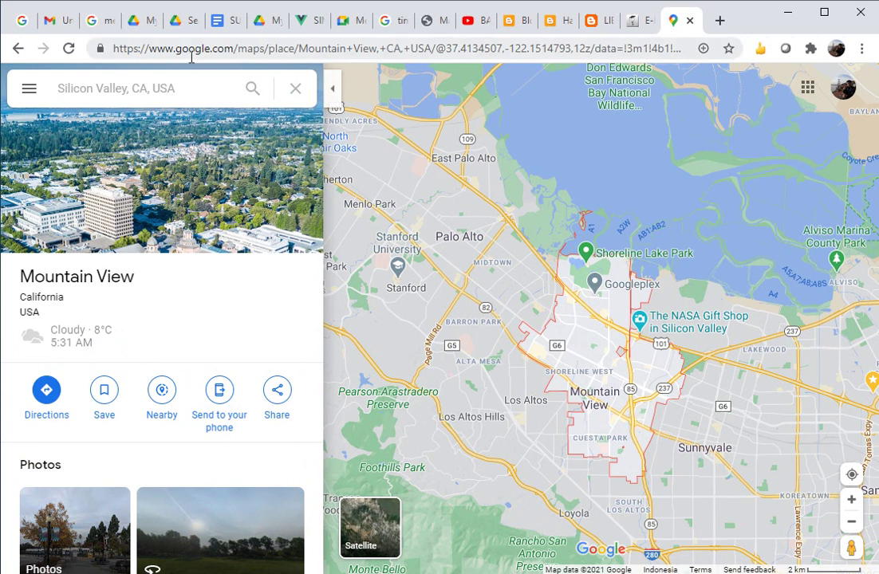
# - Copy the medium-size embed HTML for the Mountain View map and close the sharing dialog
pyautogui.click(278, 404)
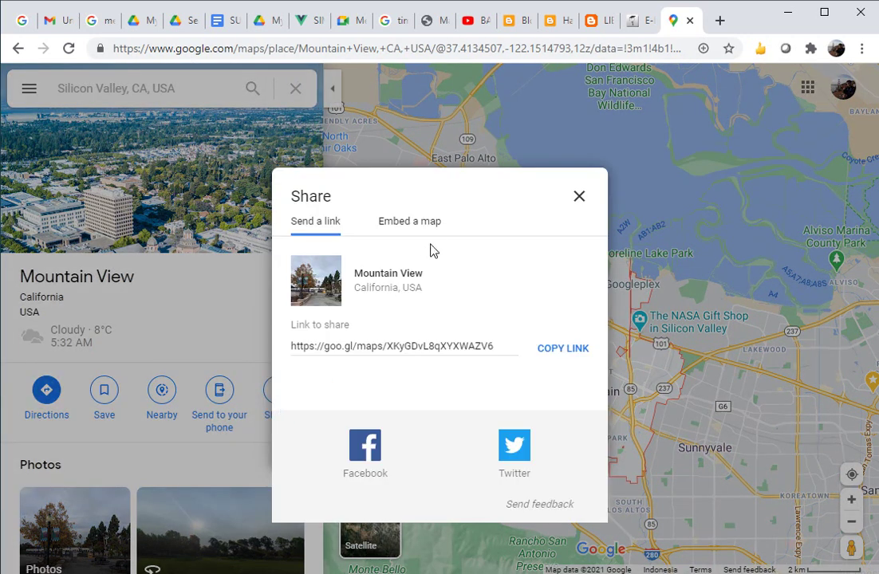
pyautogui.click(426, 231)
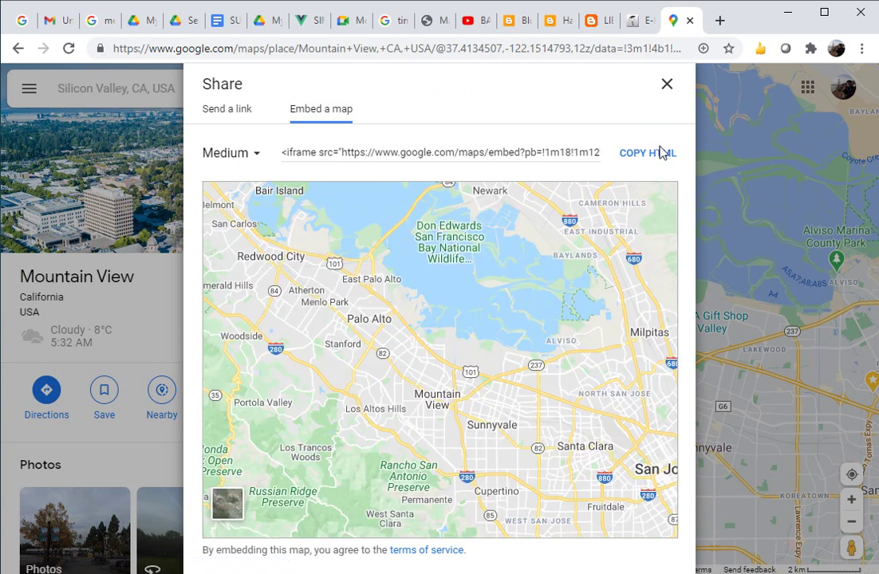
pyautogui.click(654, 155)
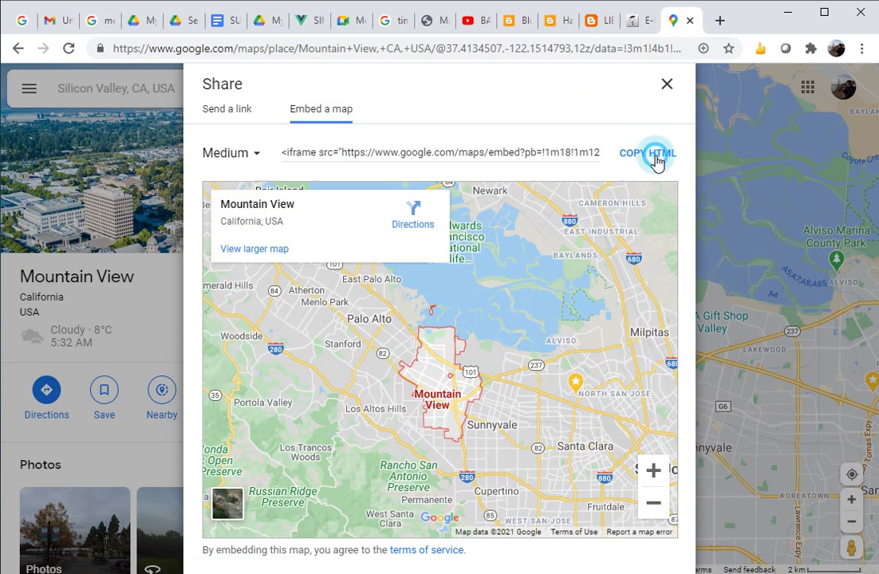
pyautogui.click(666, 85)
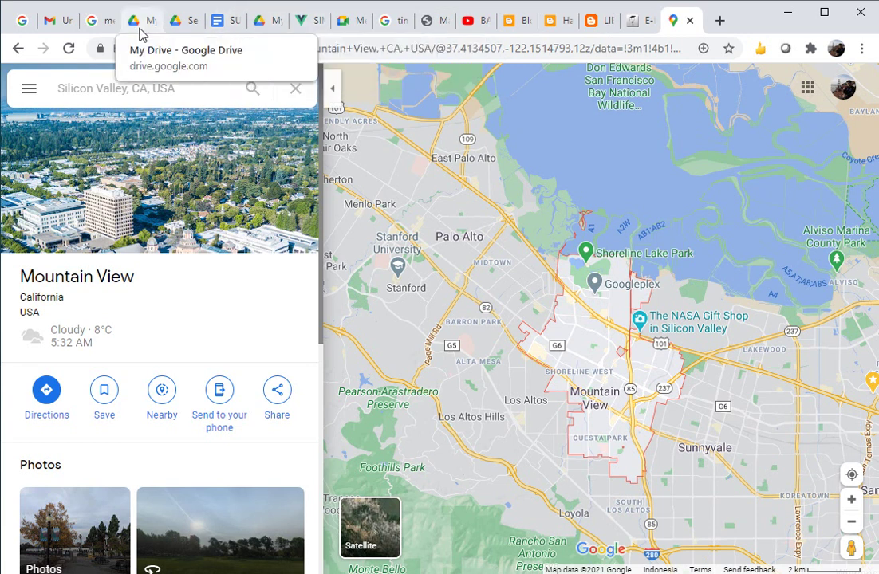
# - Switch back to the Rumah page in Blogger, add blank space below the address and show the page's HTML source
pyautogui.click(558, 22)
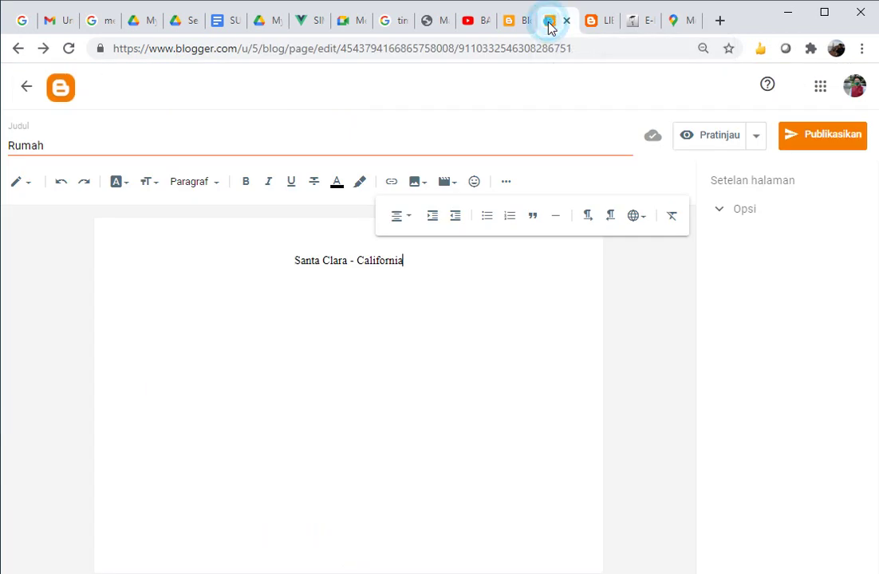
pyautogui.press('Return')
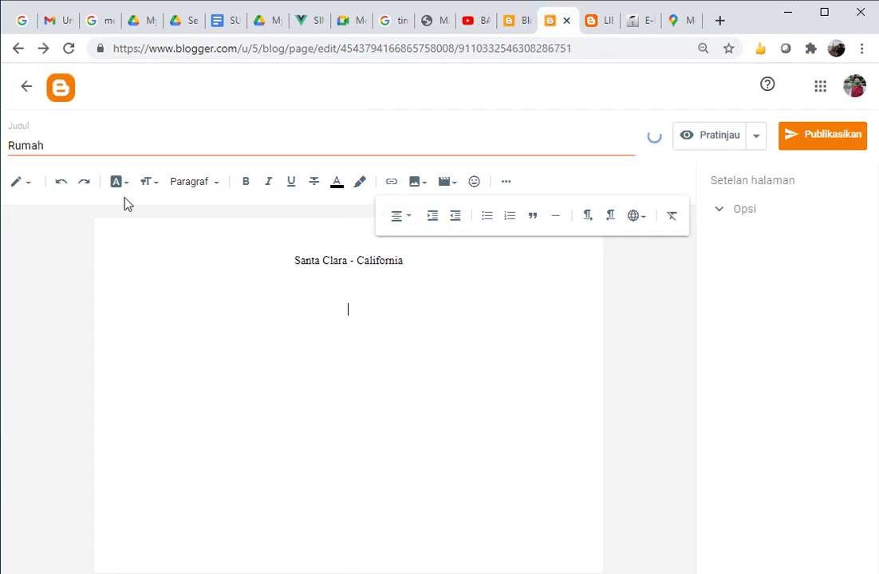
pyautogui.click(24, 186)
pyautogui.click(69, 157)
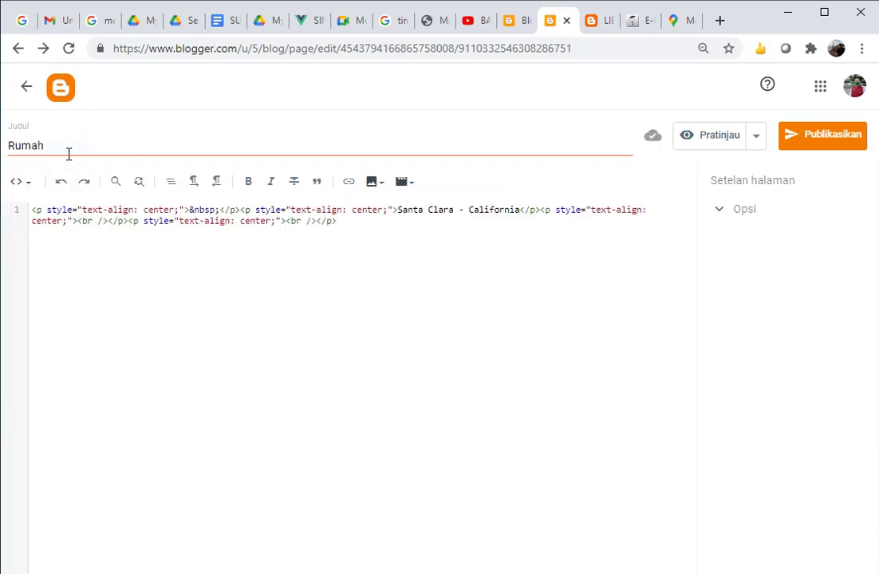
# - Replace the &nbsp; in the first centred paragraph with the copied map iframe code and return to the compose view
pyautogui.click(316, 222)
pyautogui.press('Return')
pyautogui.press('Return')
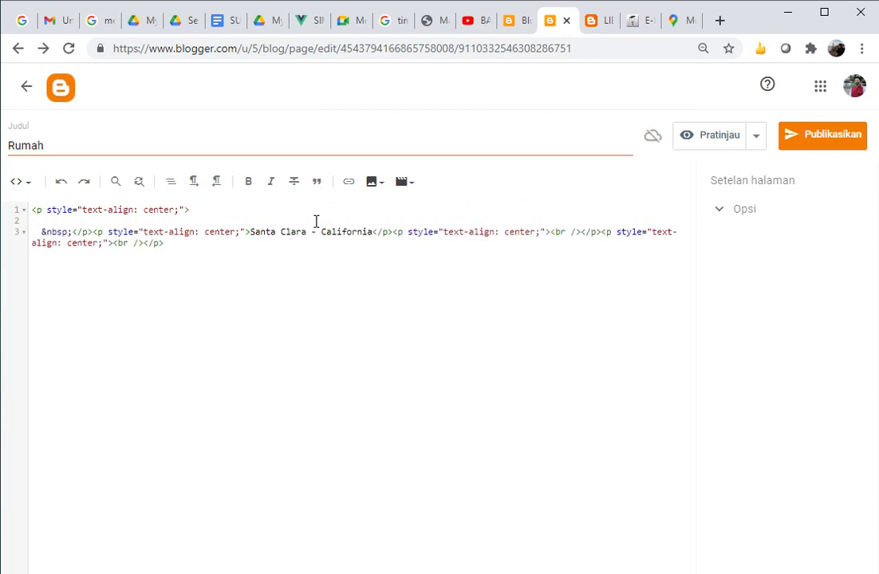
pyautogui.hotkey('shift', 'Right')
pyautogui.hotkey('shift', 'Right')
pyautogui.hotkey('shift', 'Right')
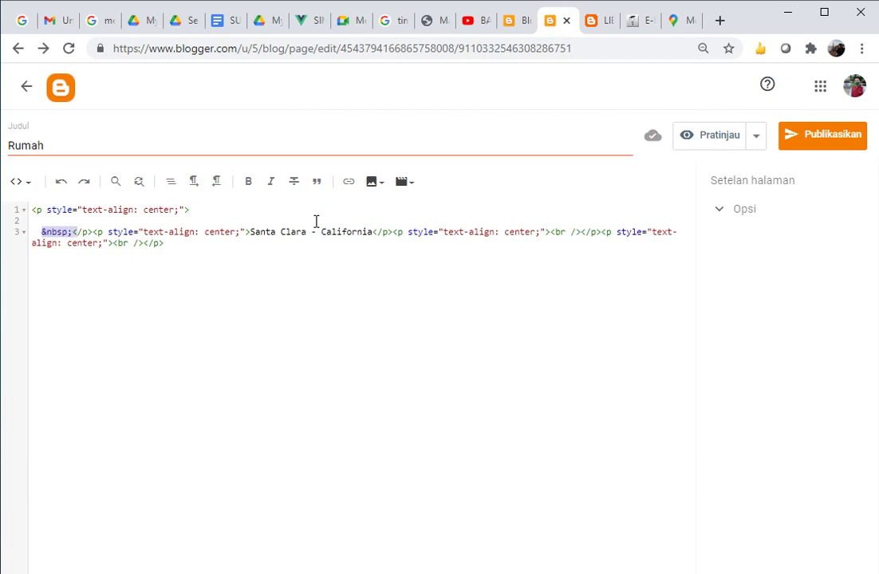
pyautogui.hotkey('ctrl', 'v')
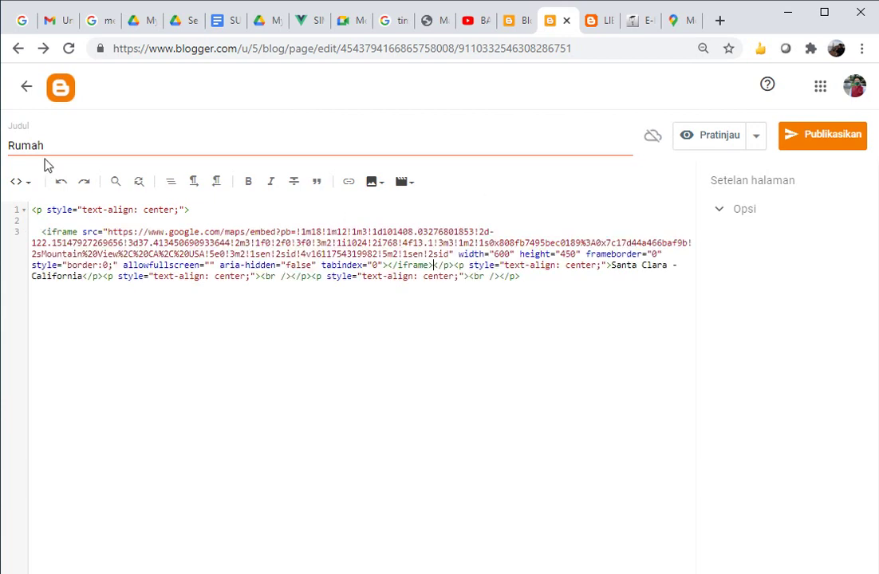
pyautogui.click(24, 182)
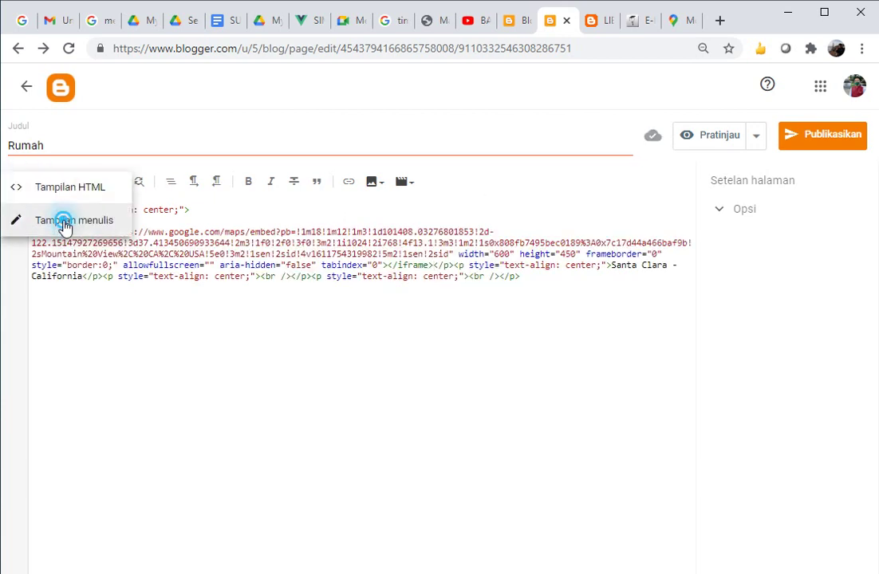
pyautogui.click(65, 228)
# - Publish the Rumah page to the blog and confirm the publication
pyautogui.moveTo(595, 350); pyautogui.dragTo(596, 436)
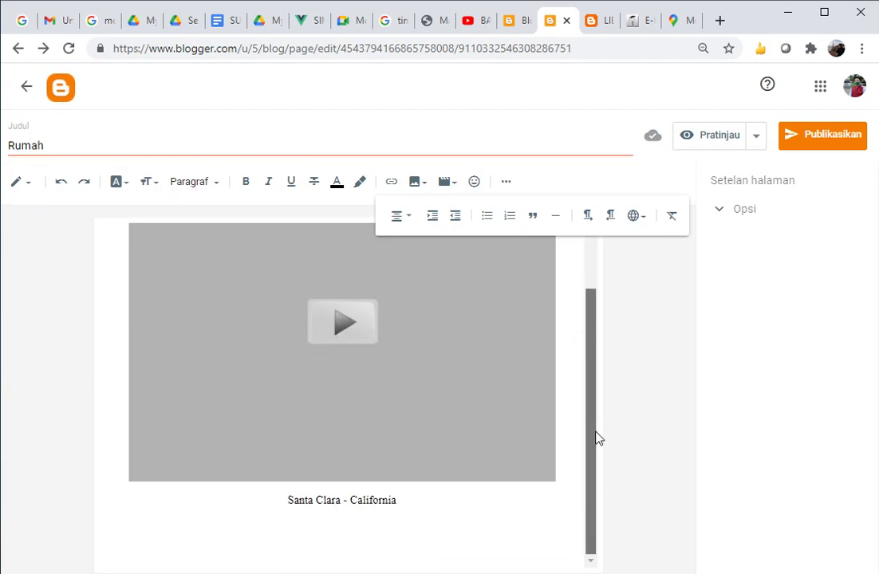
pyautogui.click(813, 142)
pyautogui.click(533, 363)
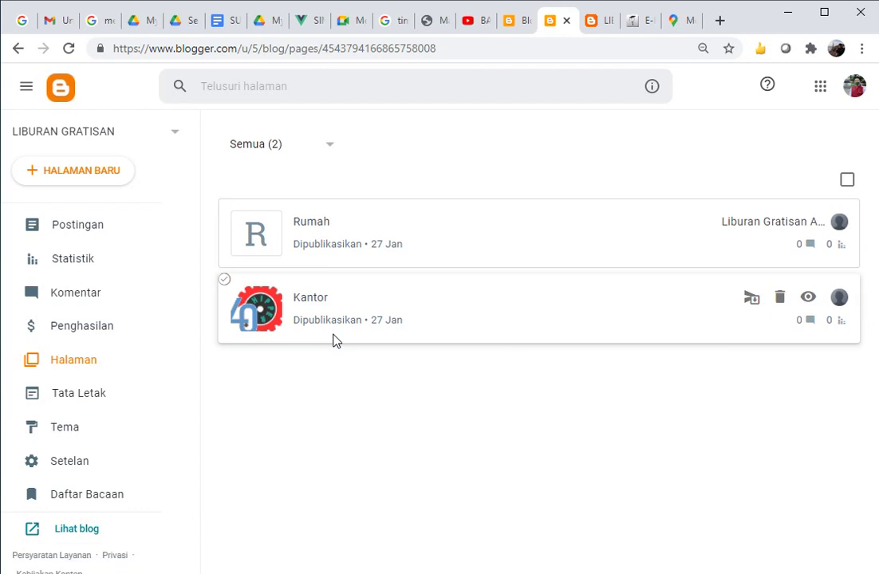
# - Open the published Kantor and Rumah pages in separate browser tabs
pyautogui.click(810, 300)
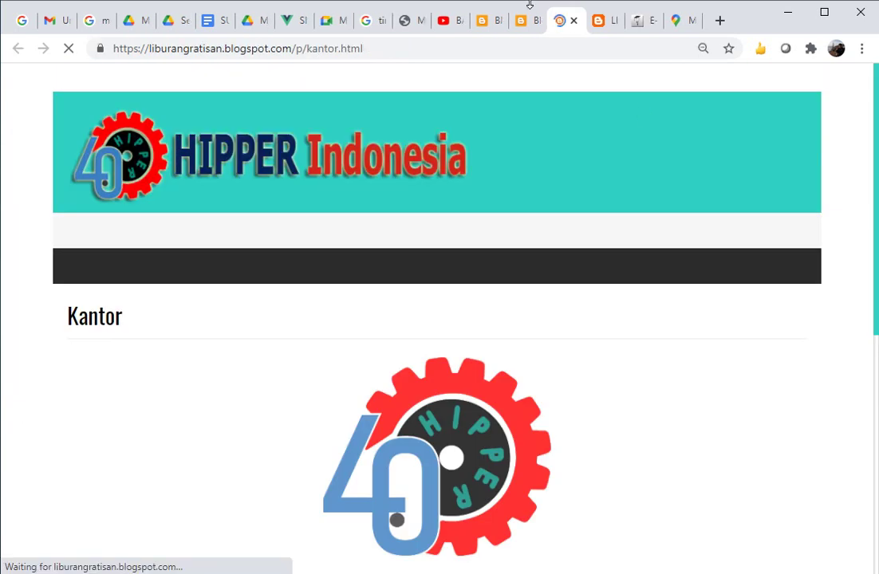
pyautogui.click(529, 23)
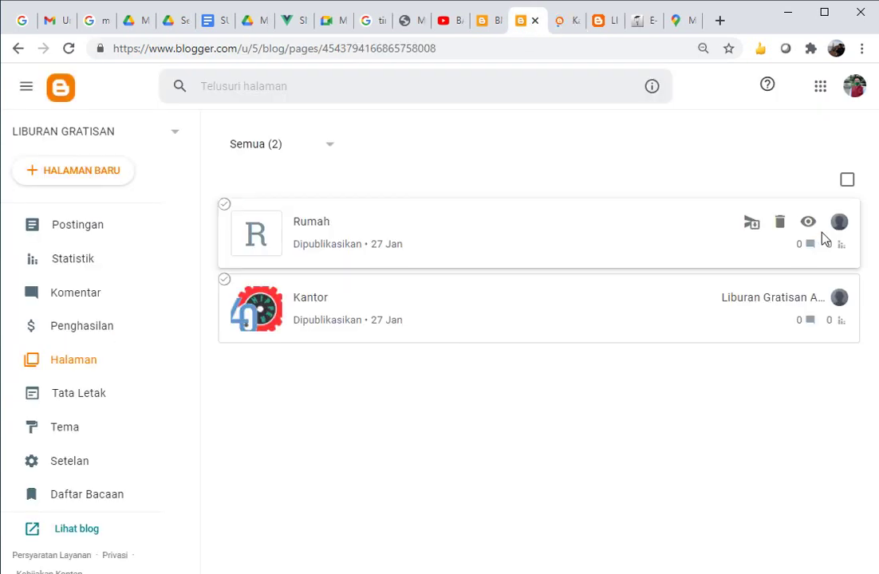
pyautogui.click(811, 224)
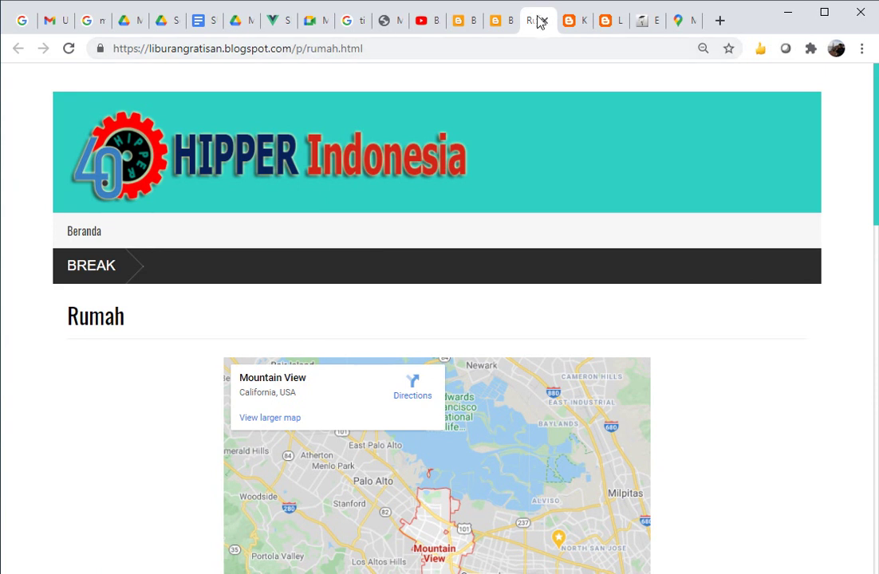
# - Check the web addresses and content of the published Kantor and Rumah pages, and return to the Blogger page list
pyautogui.click(573, 23)
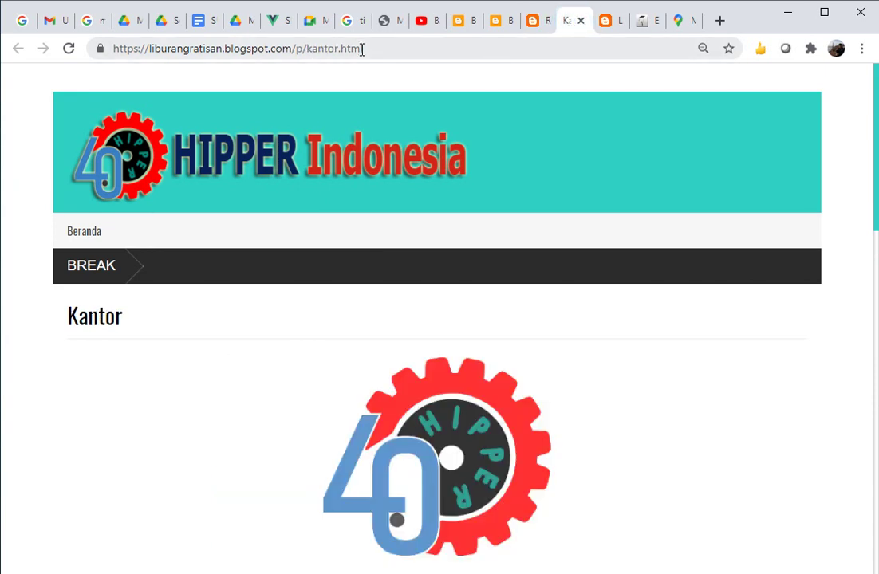
pyautogui.click(496, 22)
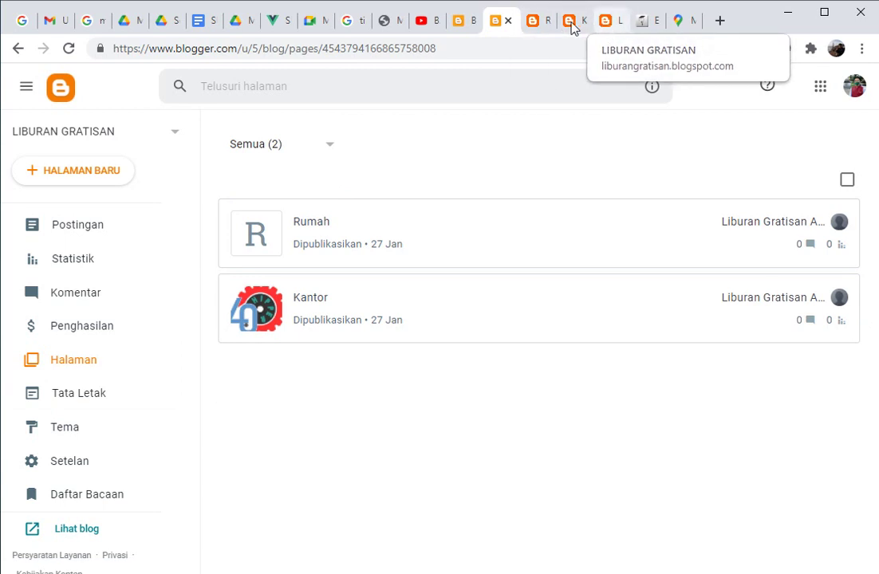
pyautogui.click(526, 25)
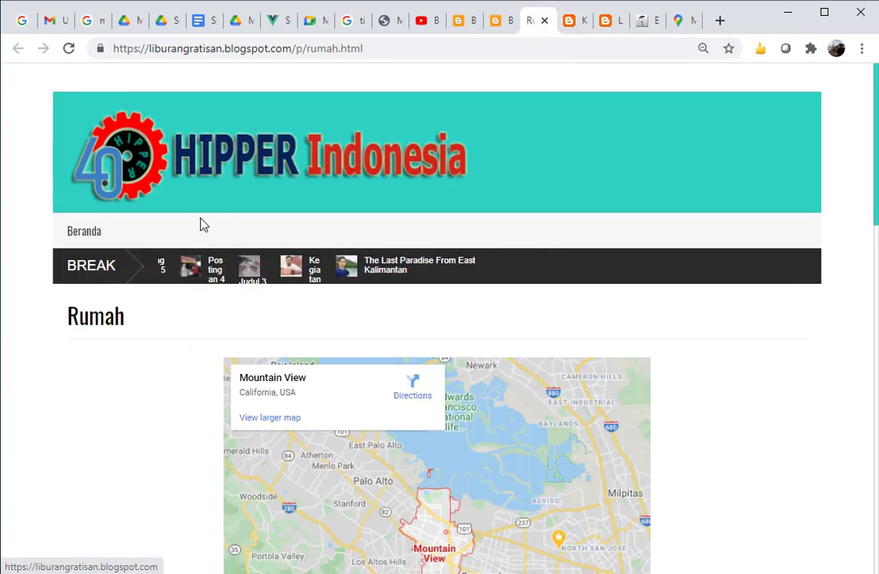
pyautogui.click(501, 26)
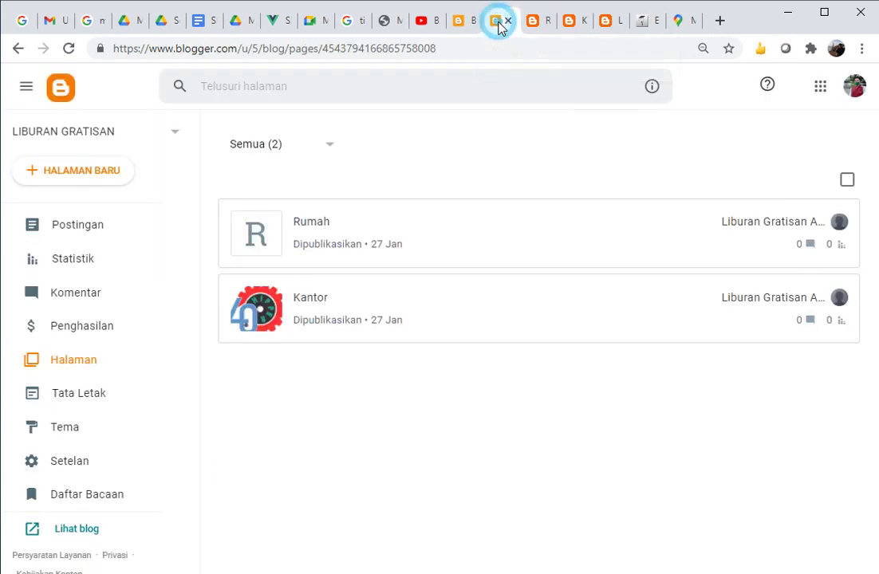
# - Add the Rumah and Kantor pages to the Halaman gadget in the layout's main-menu section and save the gadget
pyautogui.click(104, 405)
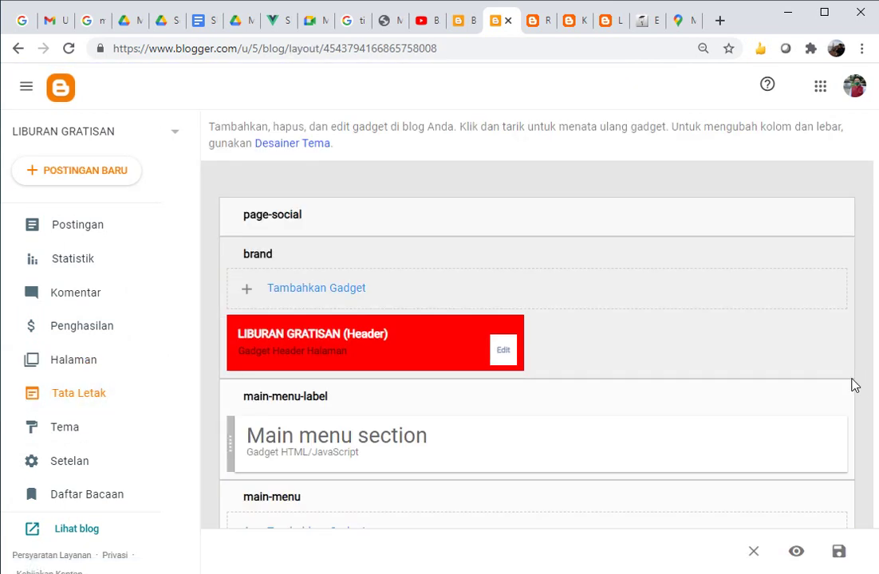
pyautogui.middleClick(825, 373)
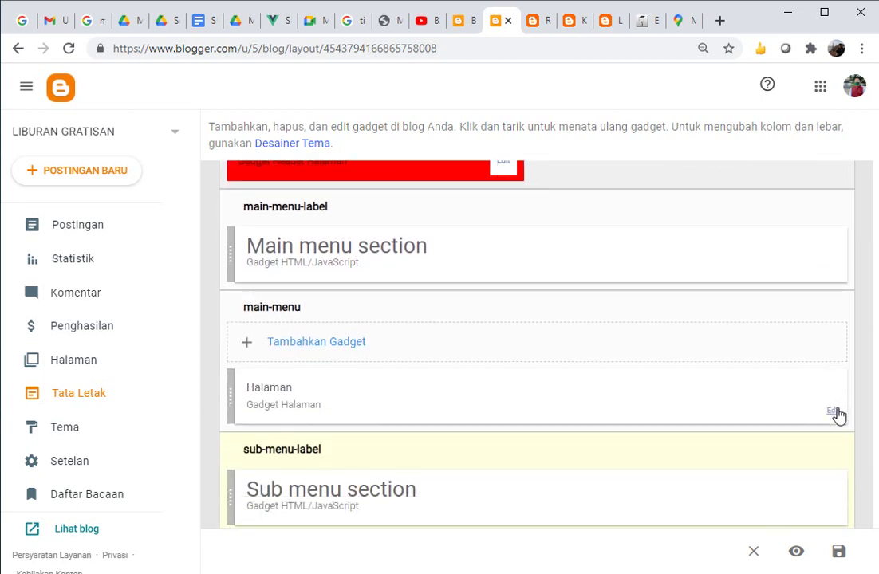
pyautogui.click(833, 411)
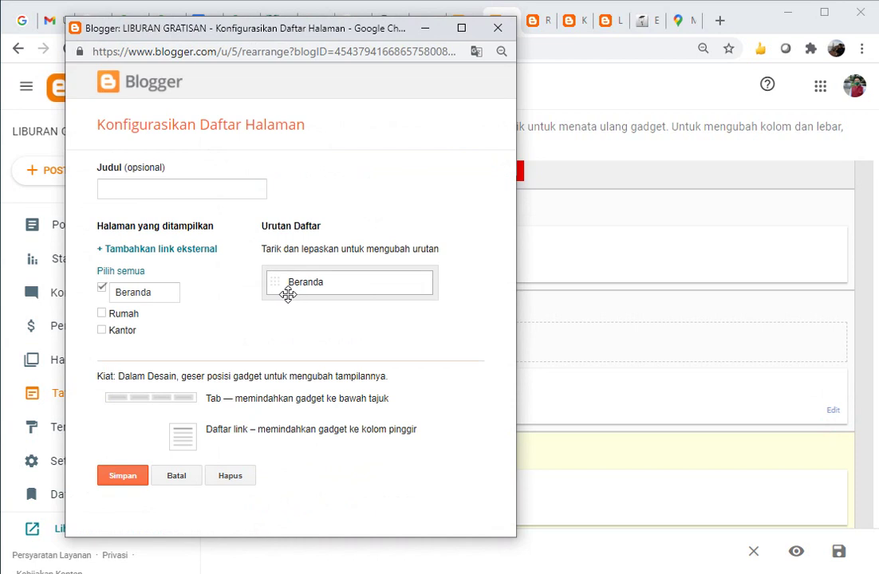
pyautogui.click(101, 330)
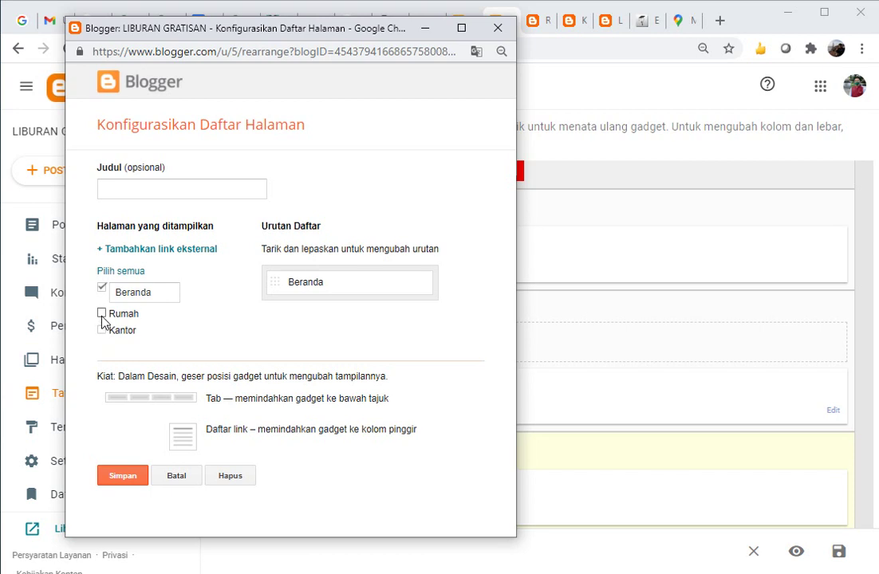
pyautogui.click(101, 313)
pyautogui.click(102, 330)
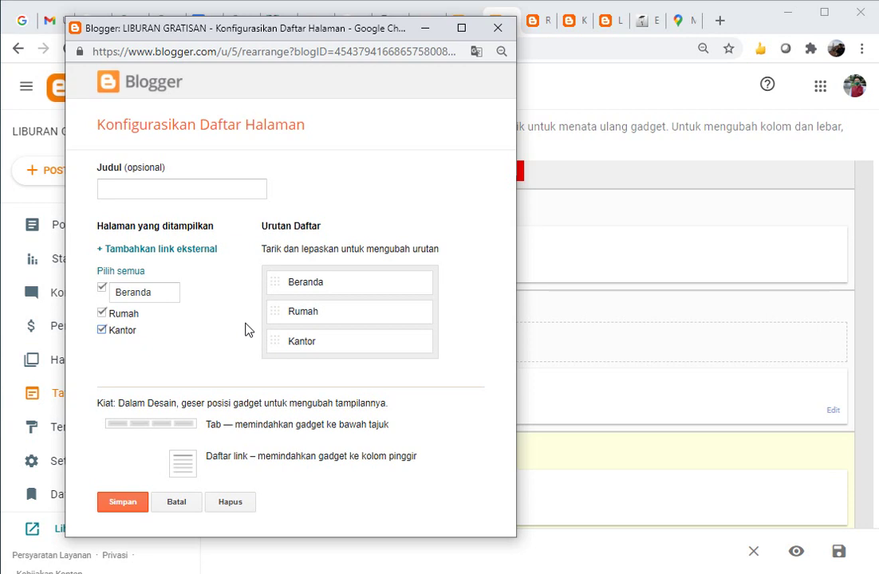
pyautogui.click(122, 502)
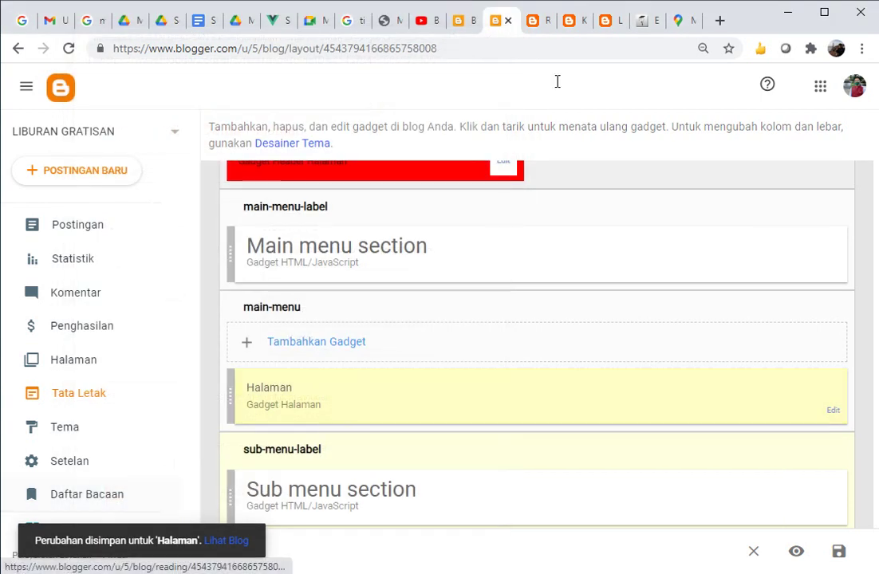
# - Reload the live blog and view the Rumah and Kantor pages through its main menu
pyautogui.click(602, 24)
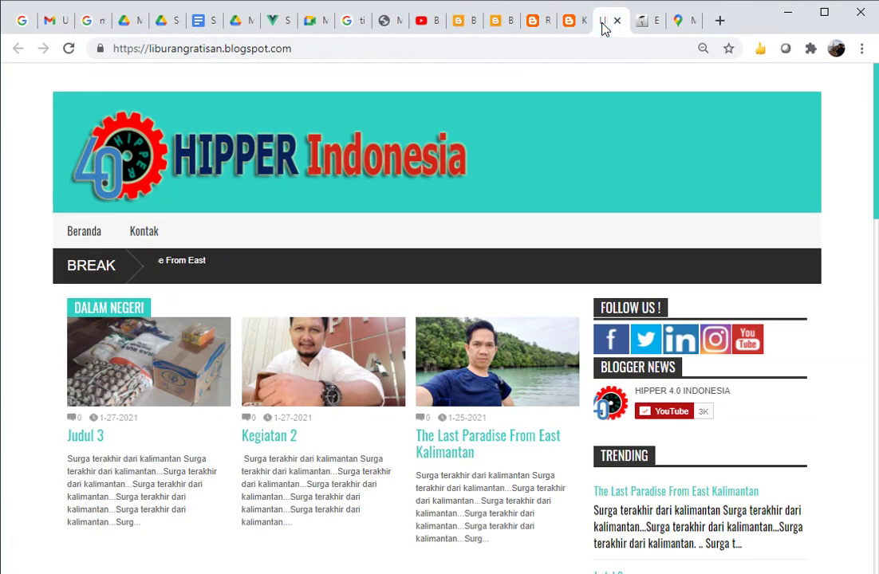
pyautogui.click(69, 49)
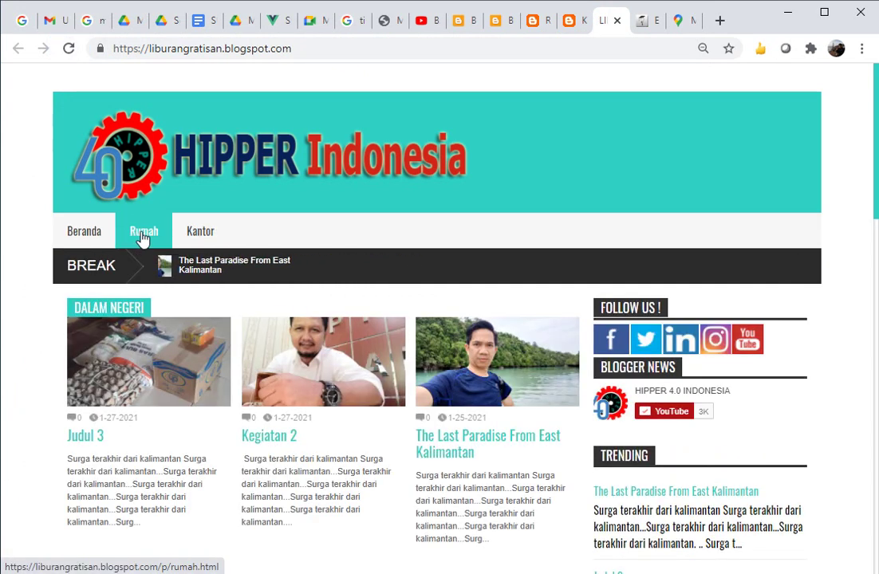
pyautogui.click(142, 237)
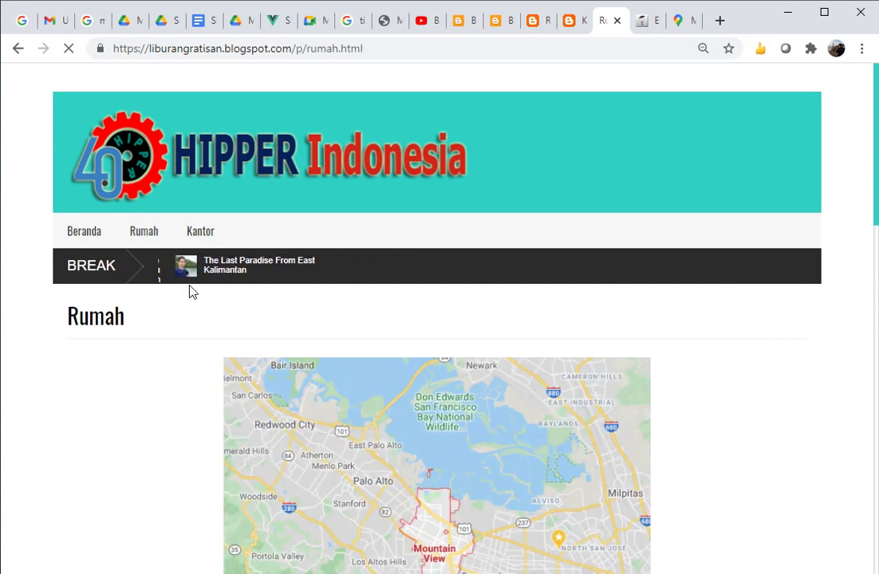
pyautogui.click(203, 232)
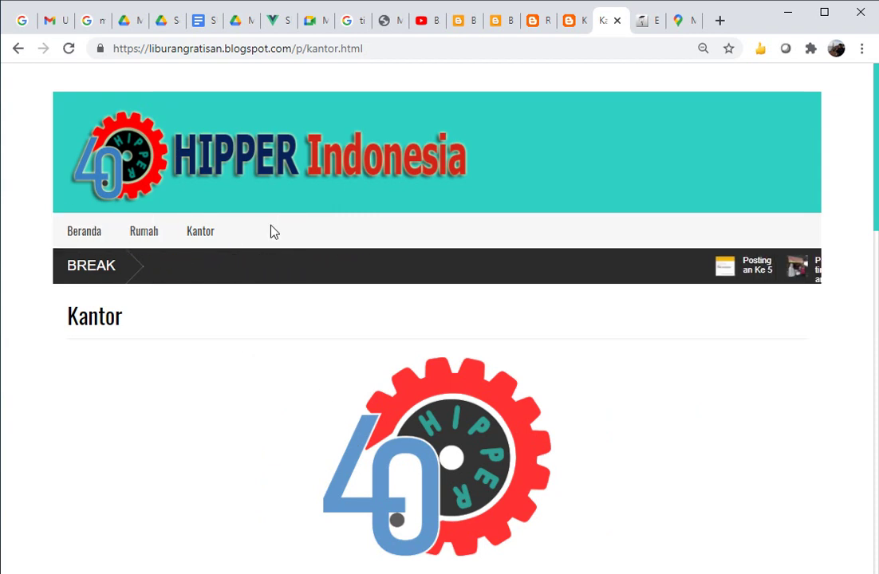
# - Reopen the main-menu Halaman gadget in the blog layout and remove the Kantor and Rumah pages from its list
pyautogui.click(493, 22)
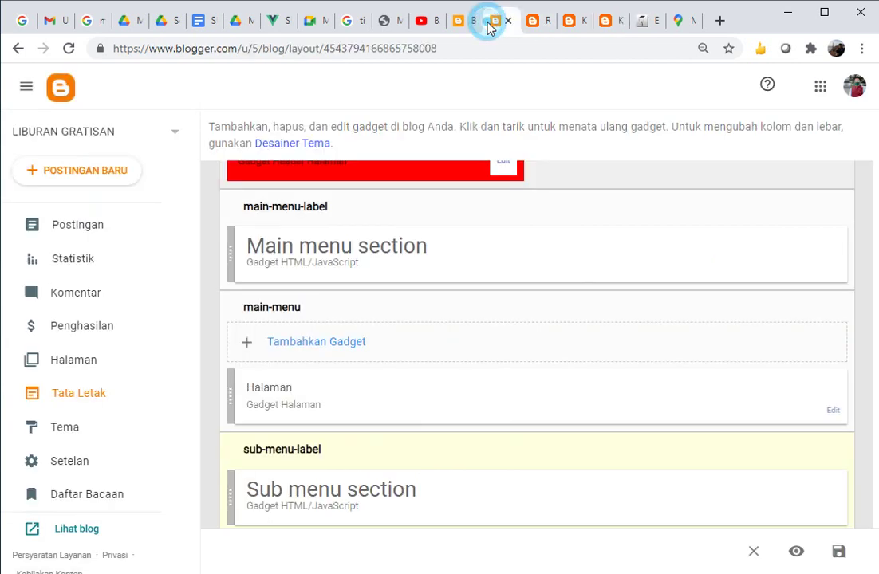
pyautogui.click(832, 411)
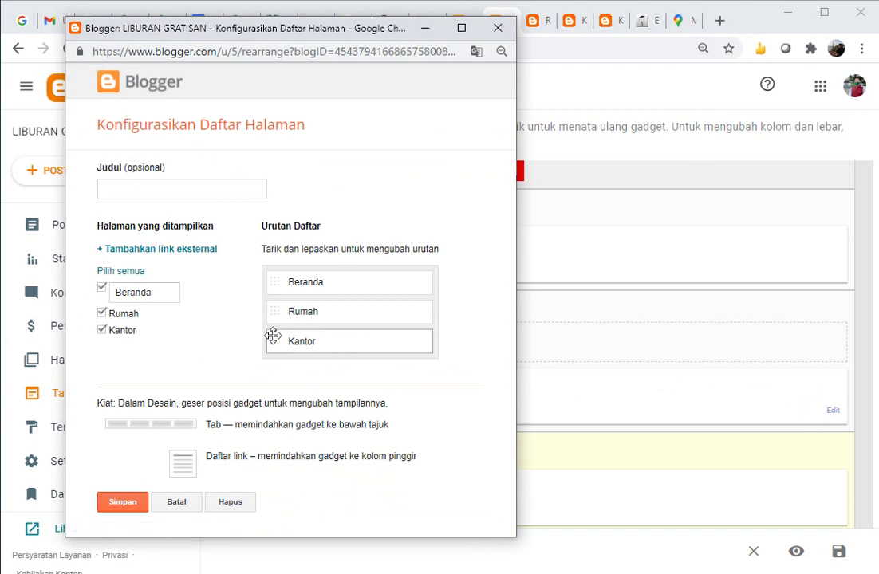
pyautogui.click(101, 331)
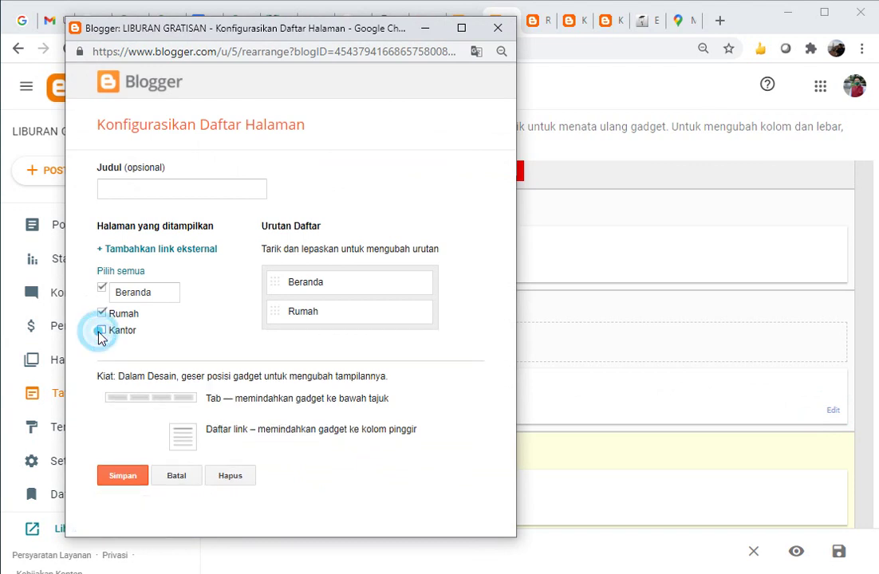
pyautogui.click(102, 312)
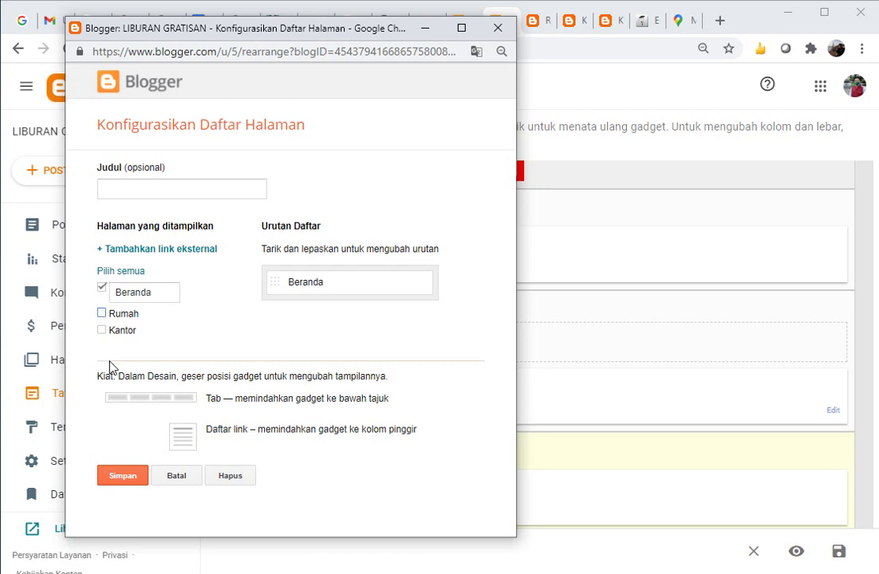
# - Add an external link titled Kontak with an empty web address to the Halaman gadget and save the gadget
pyautogui.click(149, 260)
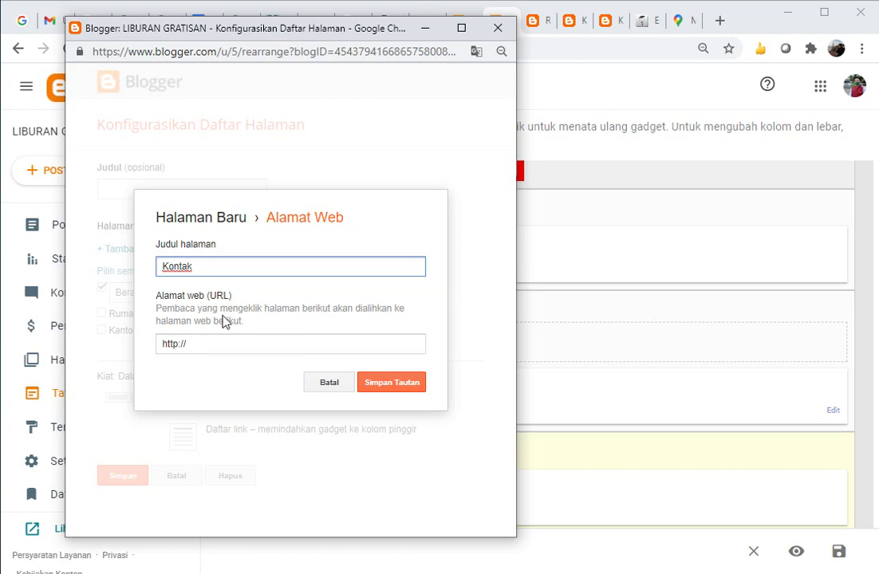
pyautogui.click(209, 341)
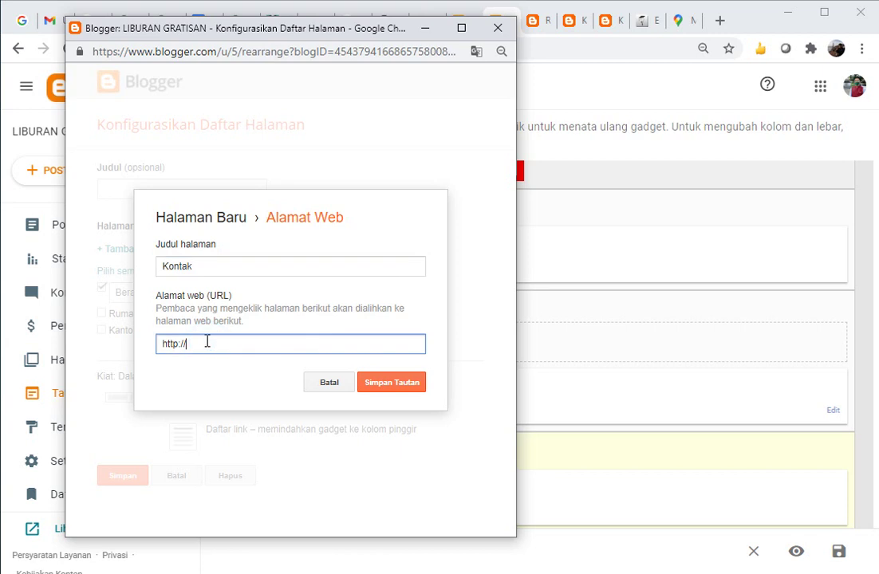
pyautogui.moveTo(206, 341); pyautogui.dragTo(88, 327)
pyautogui.press('BackSpace')
pyautogui.click(392, 382)
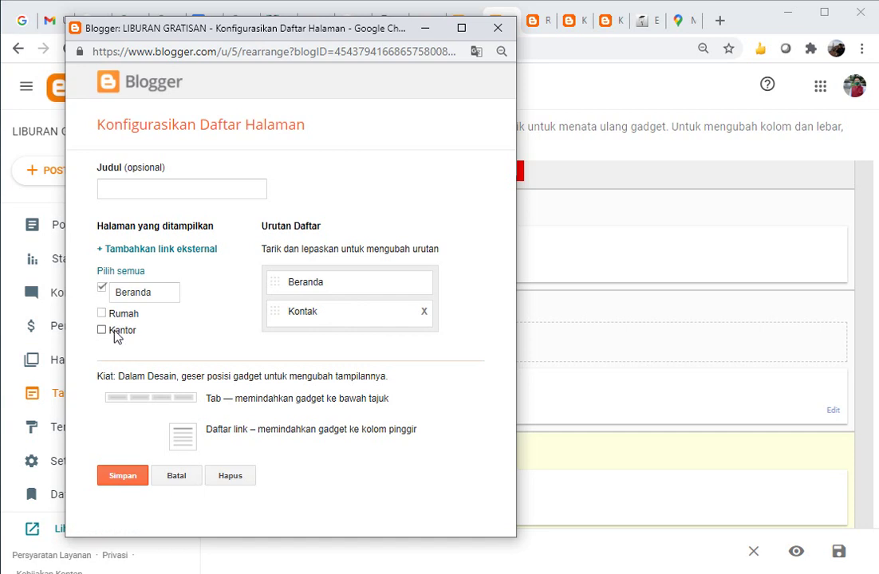
pyautogui.click(131, 478)
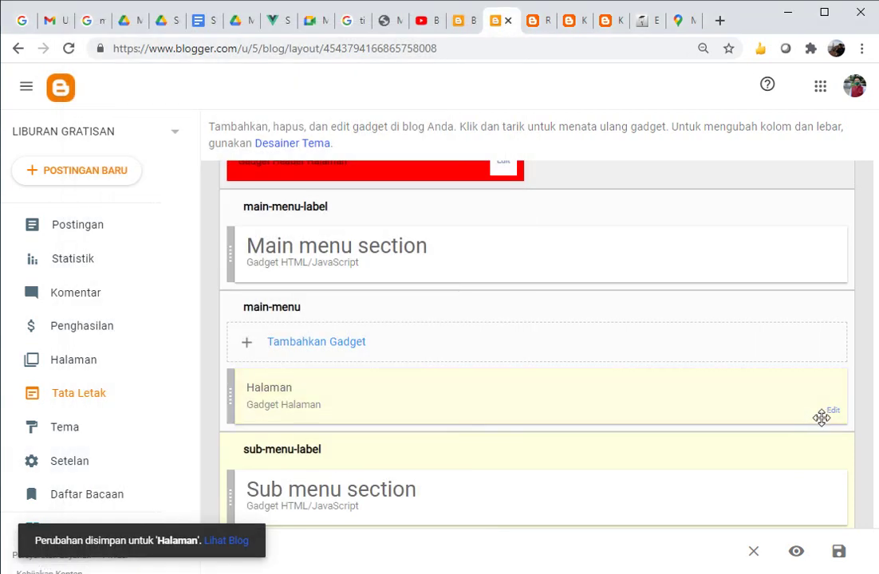
# - Review the Halaman gadget's page list, close it without changes and save the blog layout
pyautogui.click(832, 412)
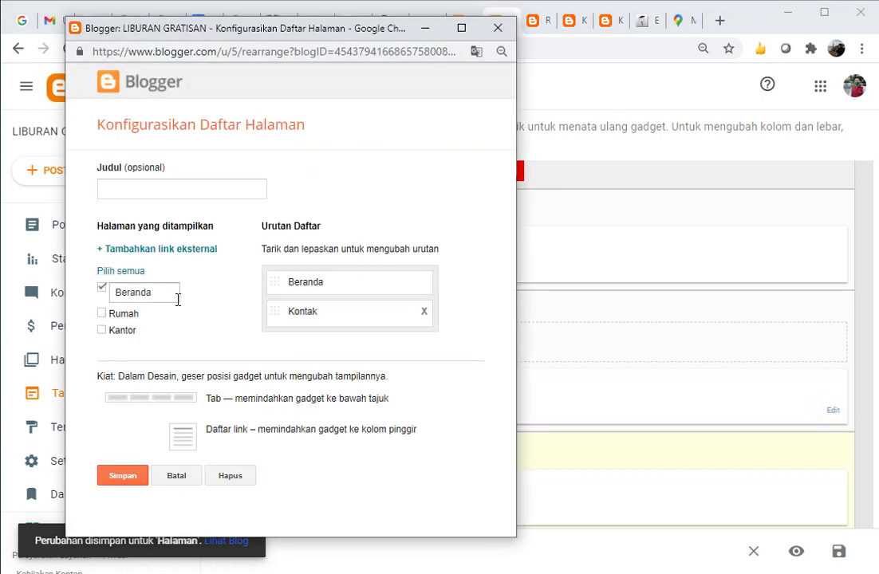
pyautogui.click(177, 481)
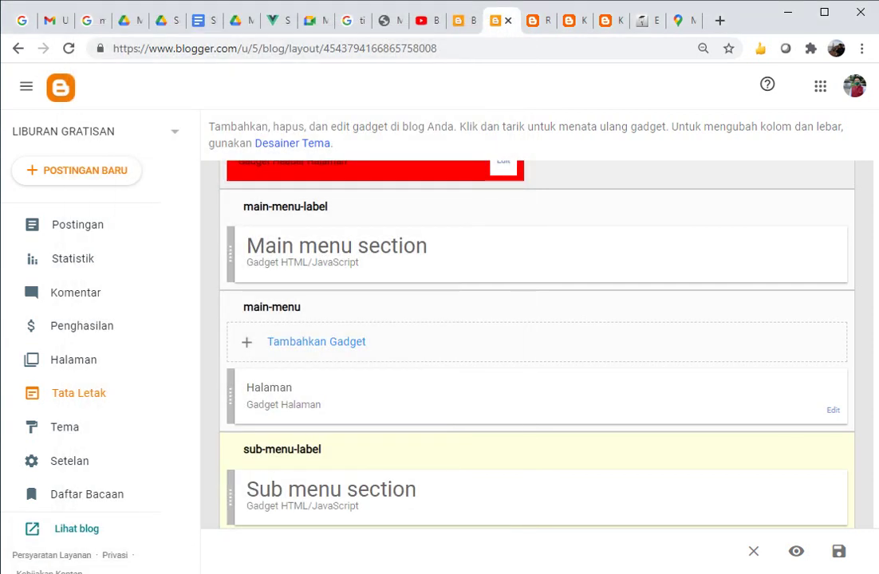
pyautogui.click(838, 553)
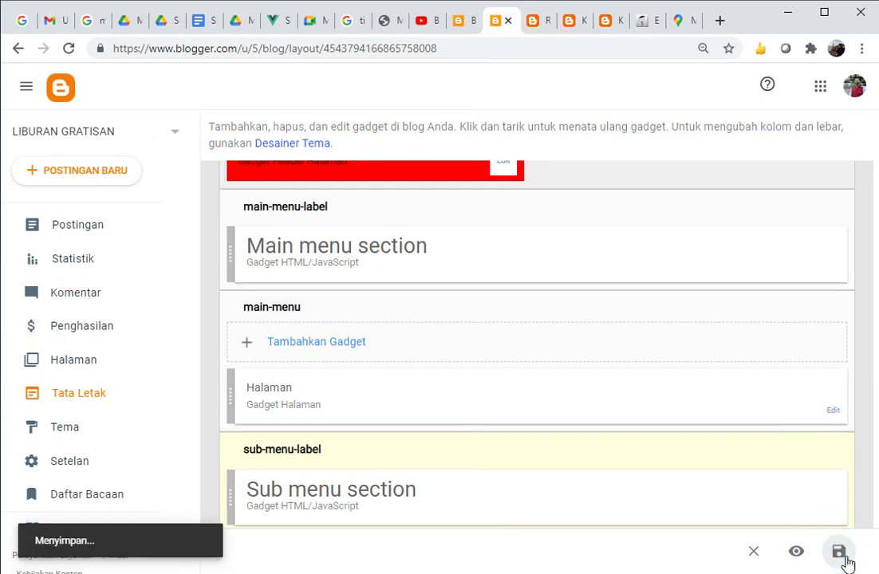
# - Reload the live blog and test the Kontak and Beranda entries of its main menu
pyautogui.click(605, 24)
pyautogui.click(68, 49)
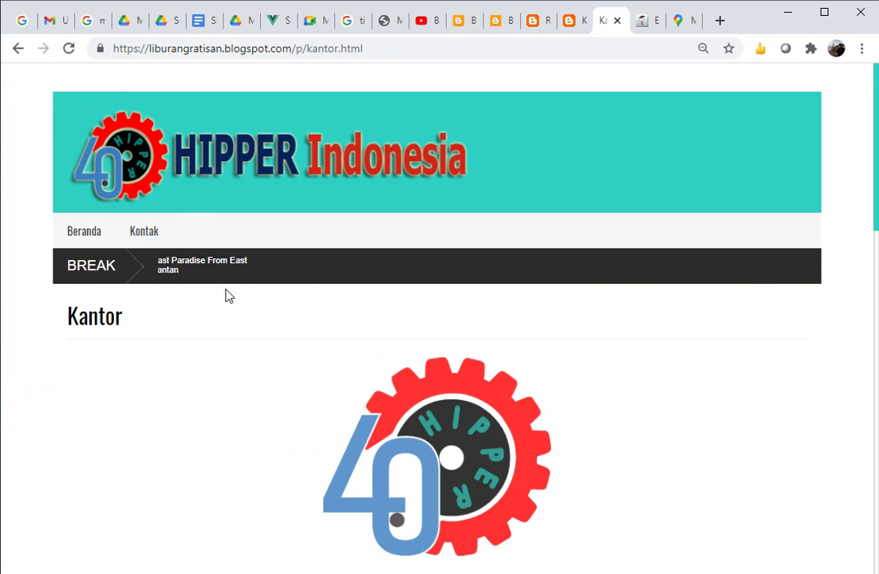
pyautogui.click(147, 236)
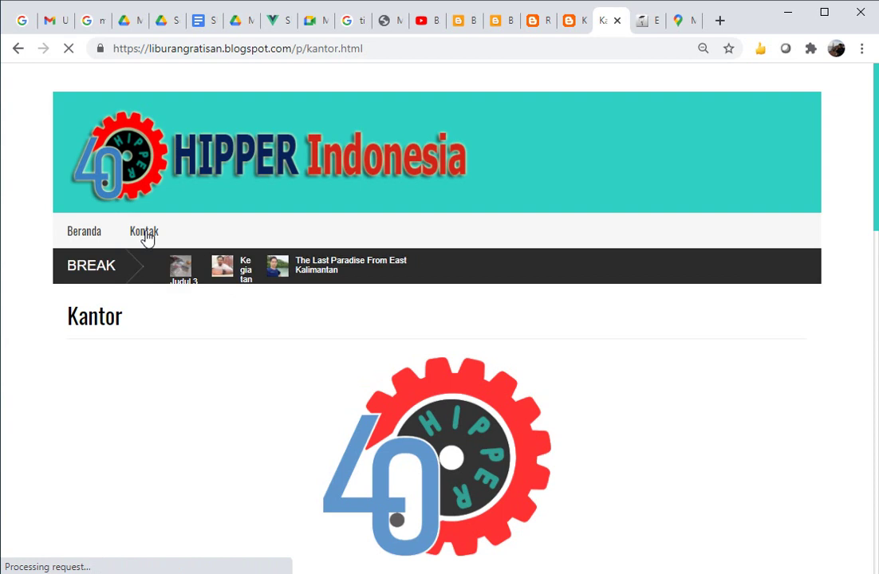
pyautogui.click(88, 238)
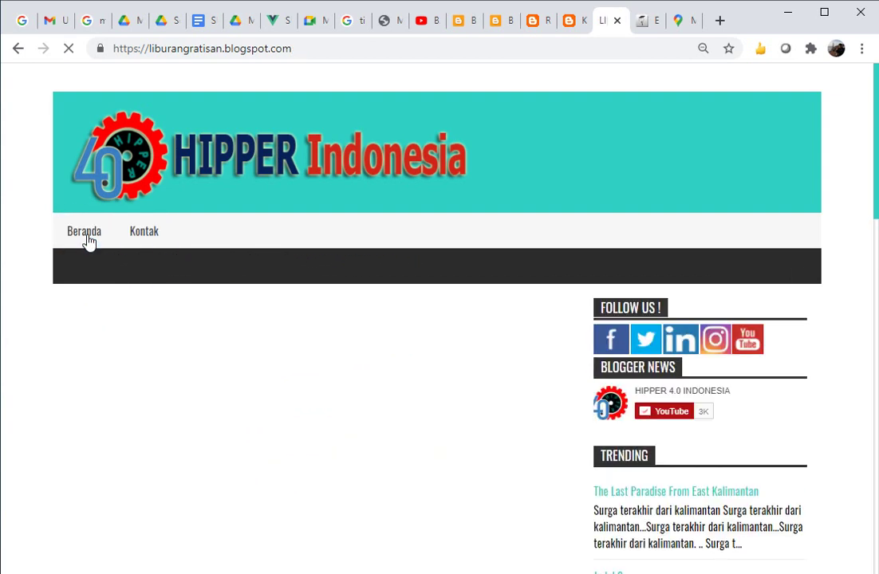
pyautogui.click(145, 236)
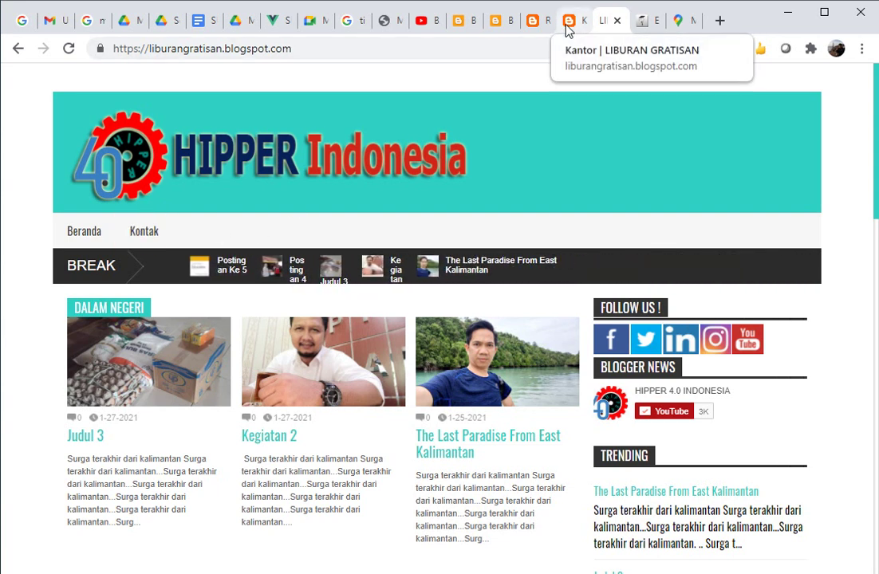
# - Return to the blog layout, check the Halaman gadget's page order and close its configuration without changes
pyautogui.click(495, 21)
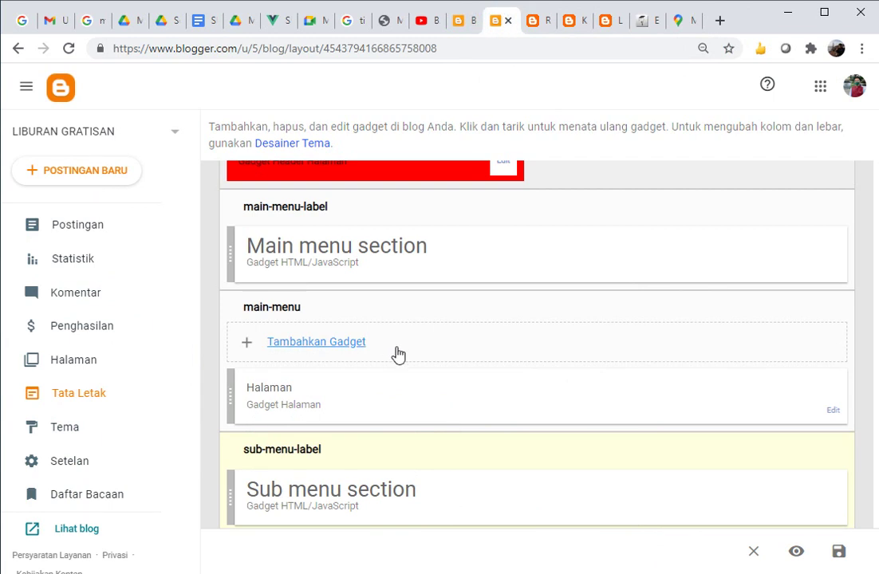
pyautogui.click(833, 410)
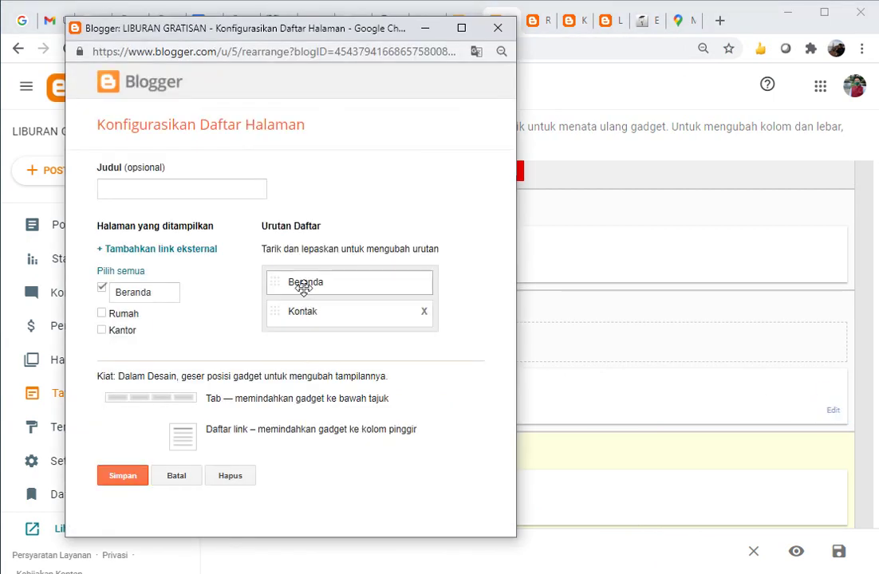
pyautogui.click(498, 29)
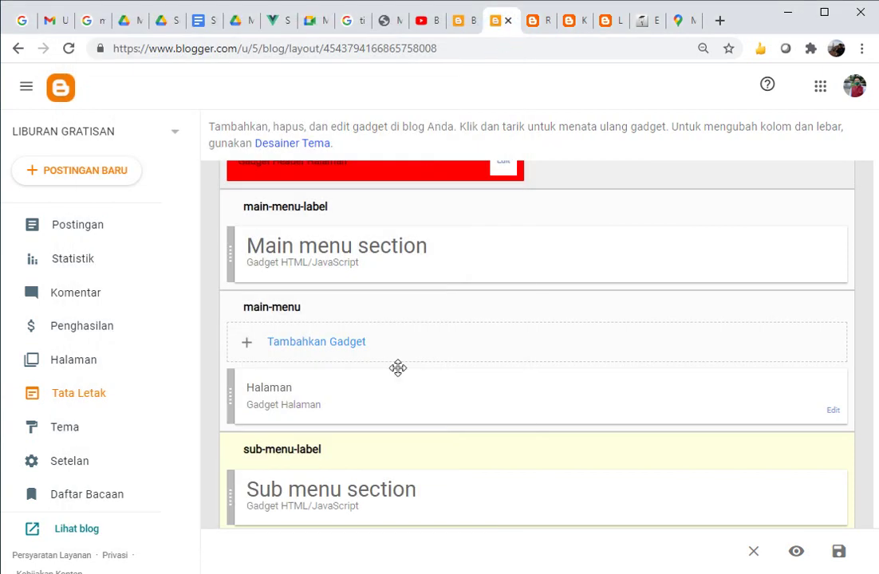
# - Retitle the Lembaga link list gadget in the sub-menu section as Kontak and save it
pyautogui.click(865, 432)
pyautogui.scroll(-2, 866, 434)
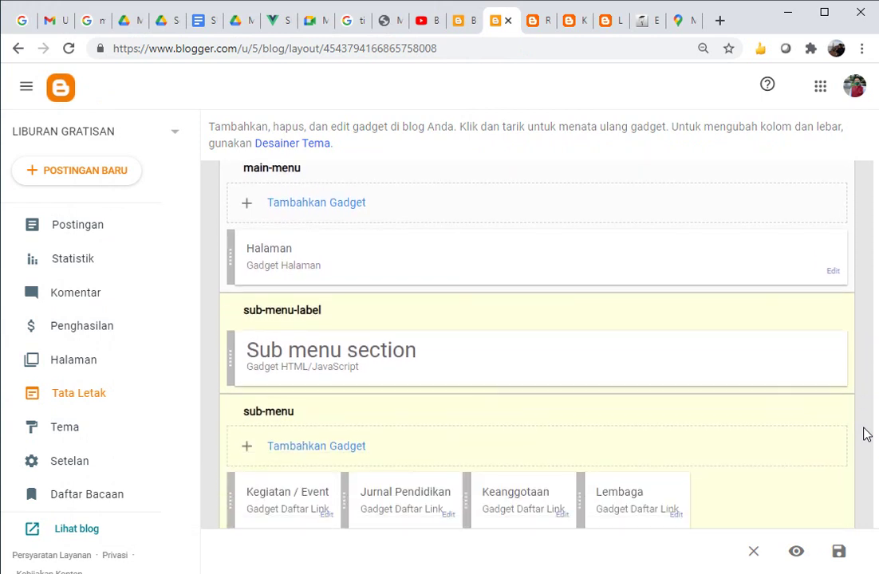
pyautogui.scroll(-1, 866, 434)
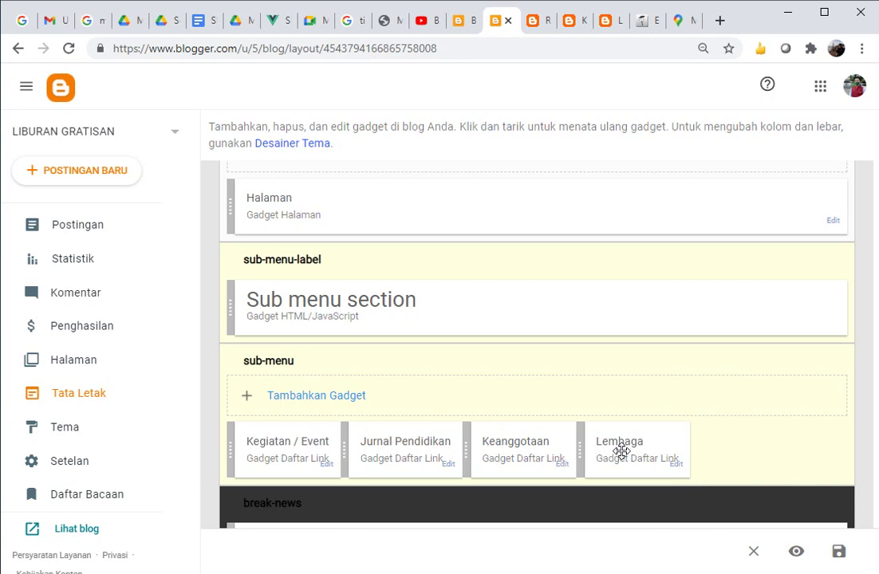
pyautogui.click(676, 468)
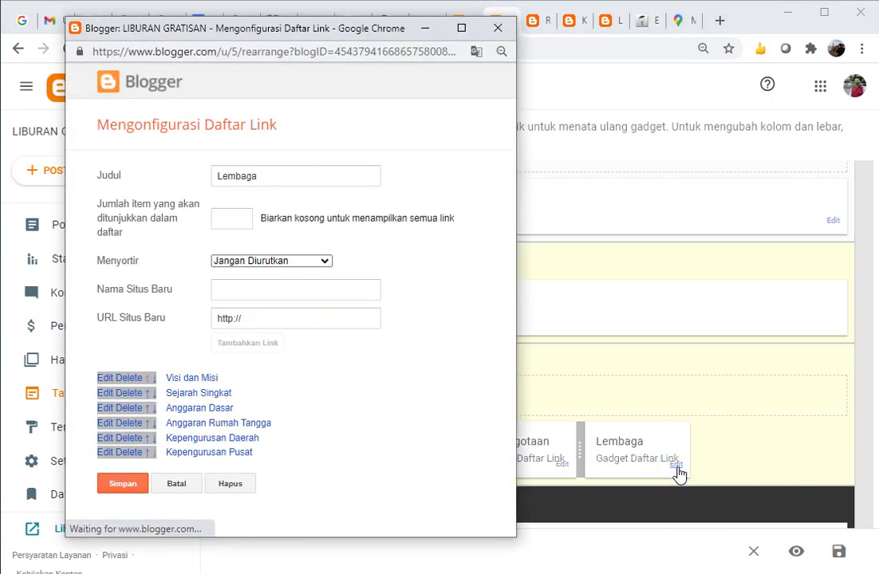
pyautogui.doubleClick(292, 177)
pyautogui.write('Kontak')
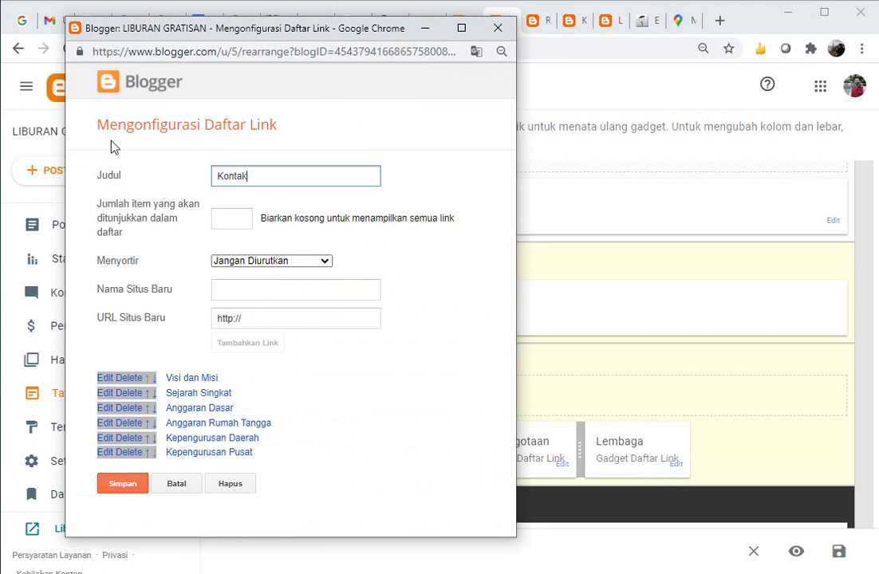
pyautogui.click(123, 485)
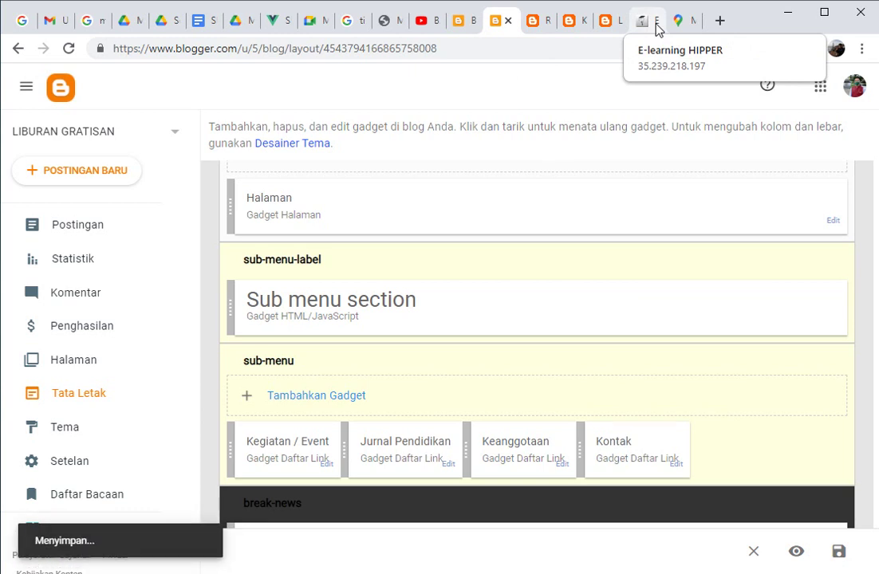
# - Reload the live blog's home page to check its menu against the retitled link list
pyautogui.click(607, 24)
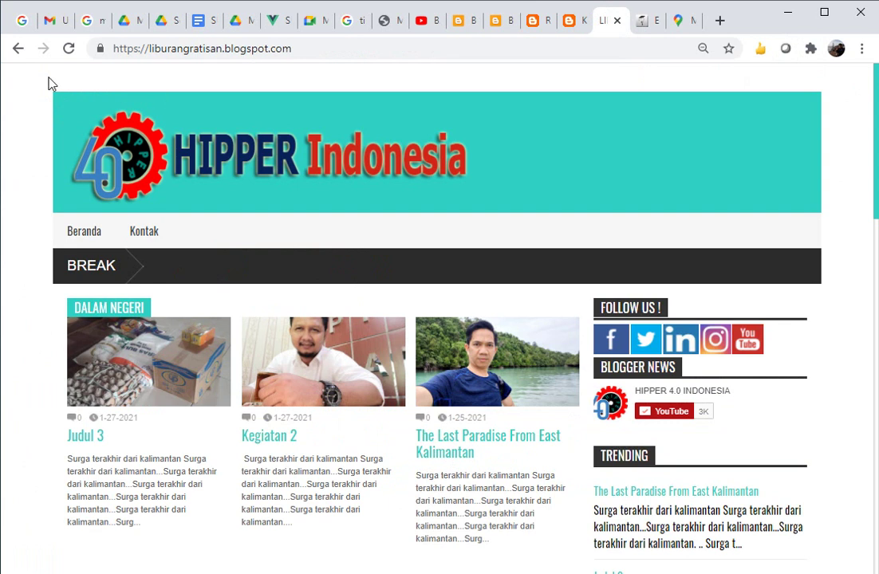
pyautogui.click(70, 51)
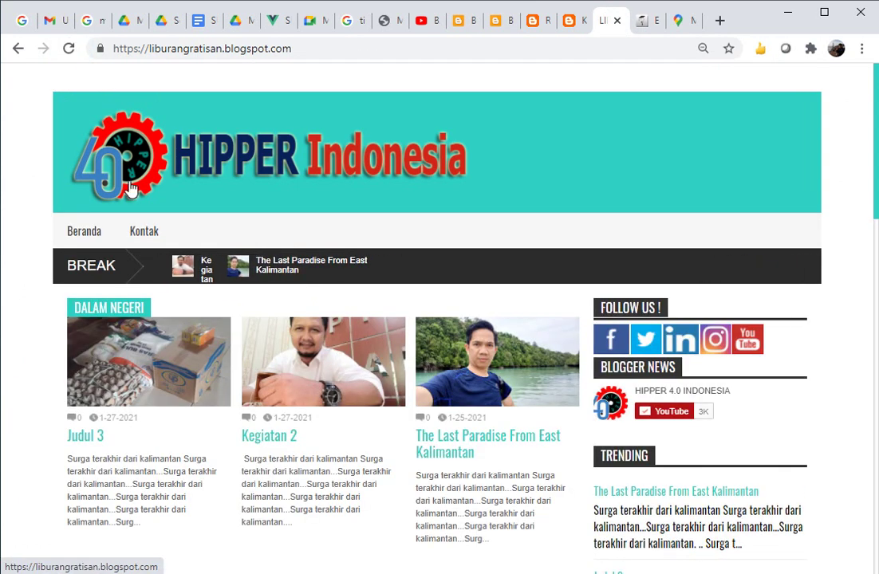
# - Open the Kontak link list gadget in the blog layout's sub-menu section and rename its Visi dan Misi link as Kantor
pyautogui.moveTo(147, 236)
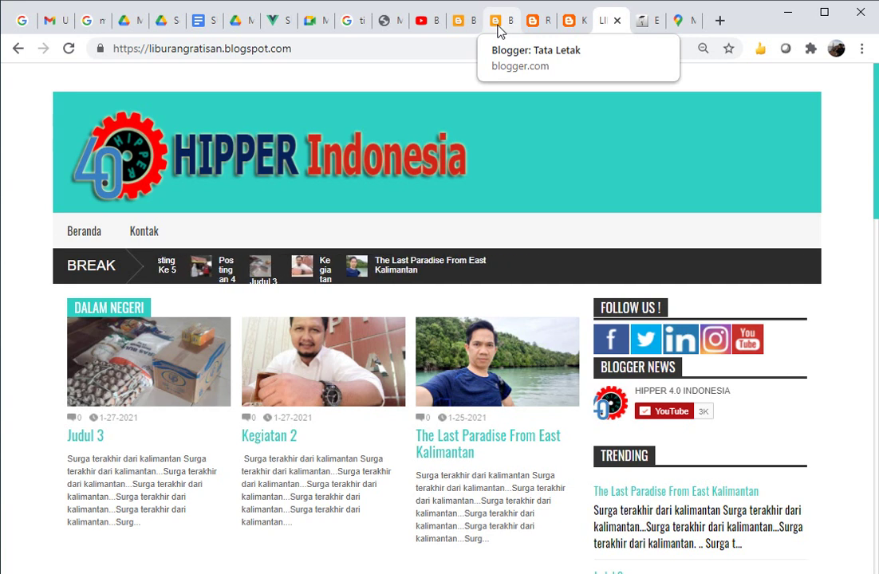
pyautogui.click(498, 24)
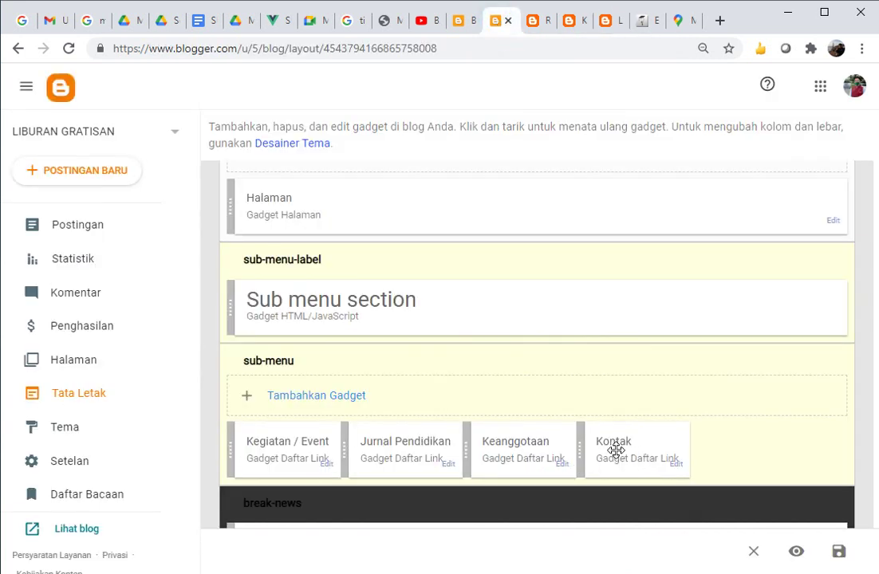
pyautogui.click(680, 468)
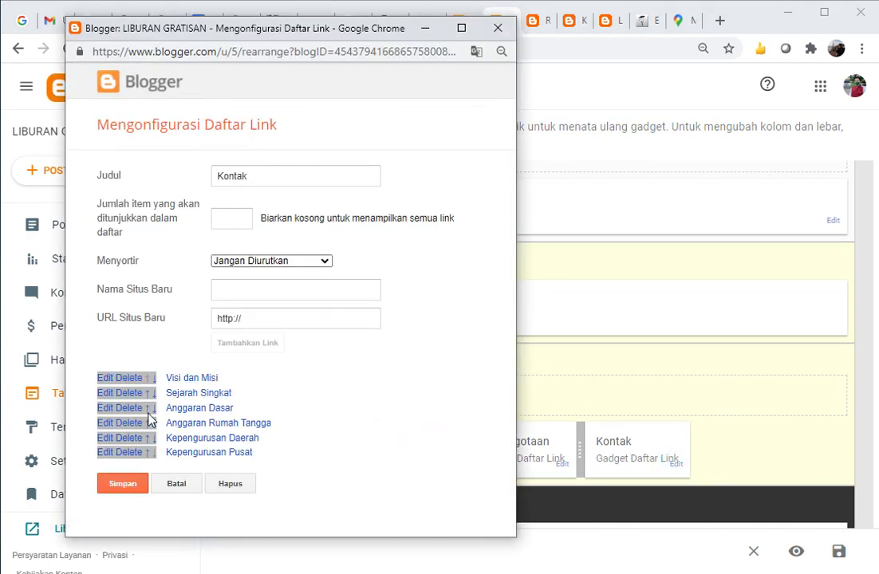
pyautogui.moveTo(149, 452); pyautogui.dragTo(149, 377)
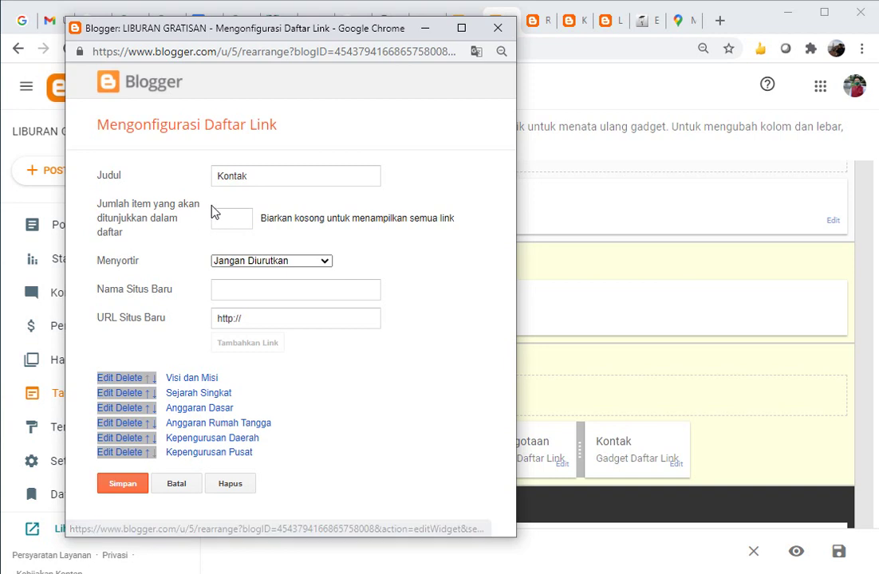
pyautogui.click(106, 382)
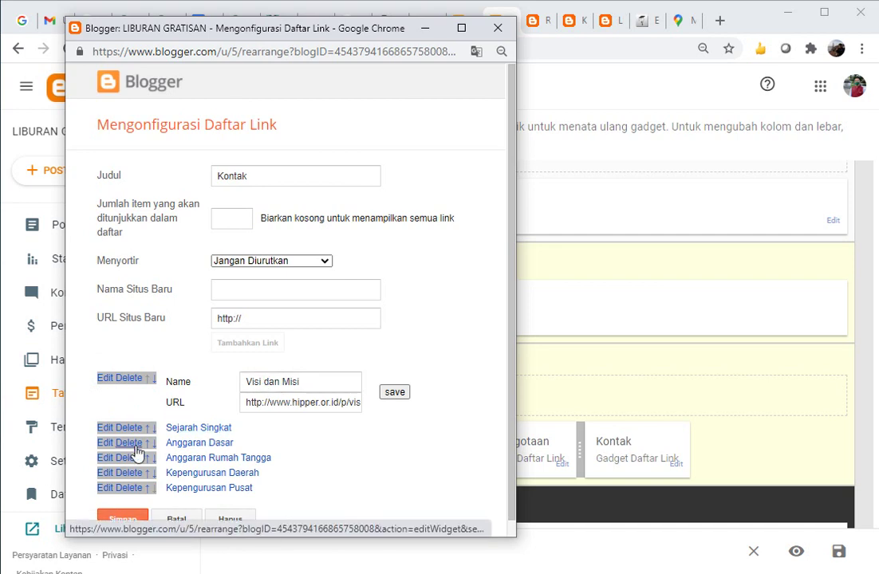
pyautogui.click(322, 384)
pyautogui.moveTo(307, 385); pyautogui.dragTo(208, 386)
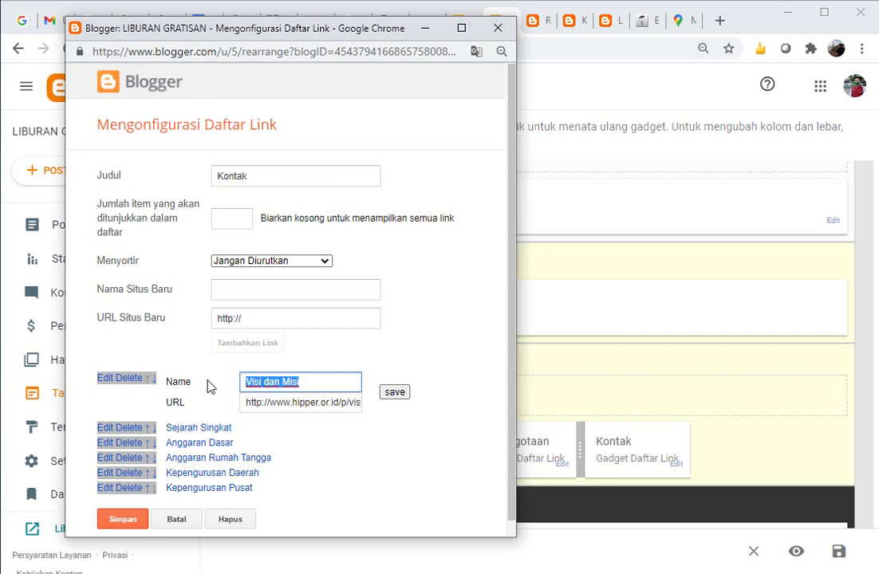
pyautogui.write('R')
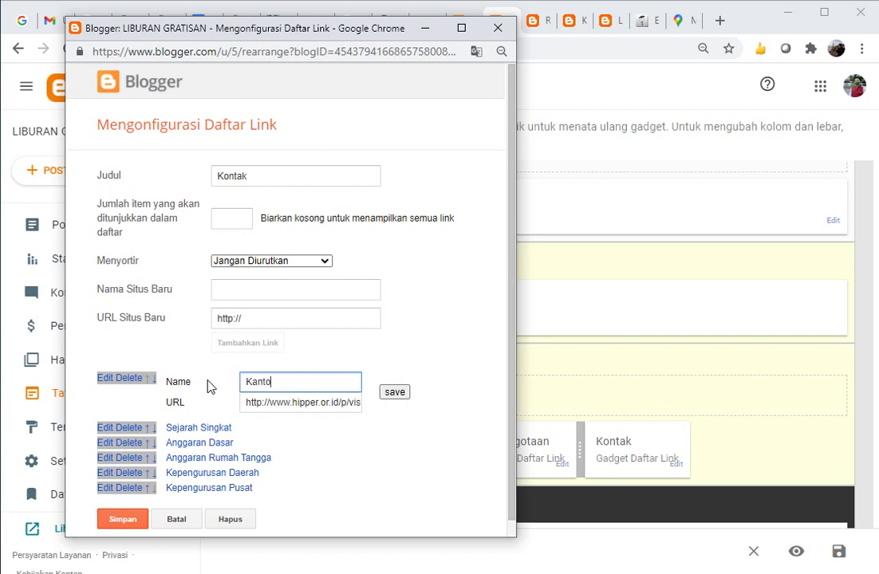
pyautogui.click(272, 410)
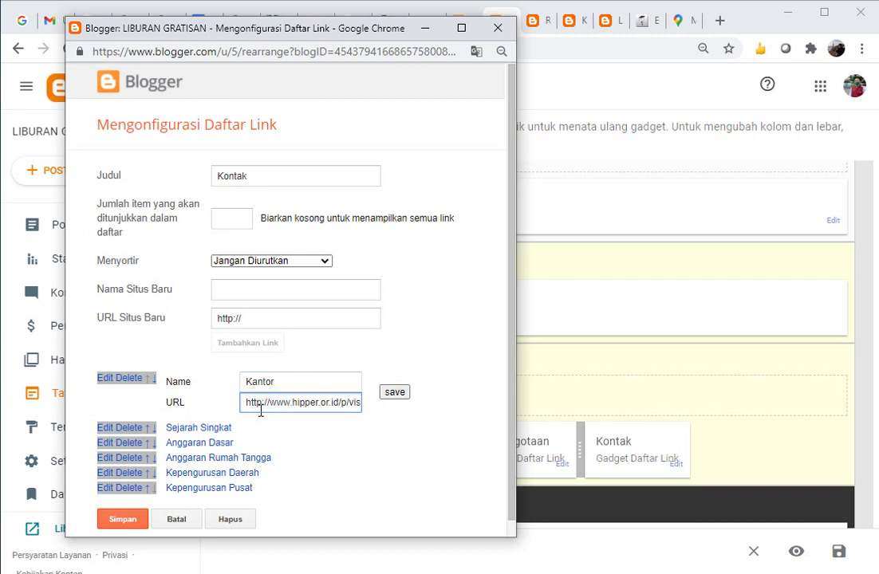
pyautogui.tripleClick(244, 405)
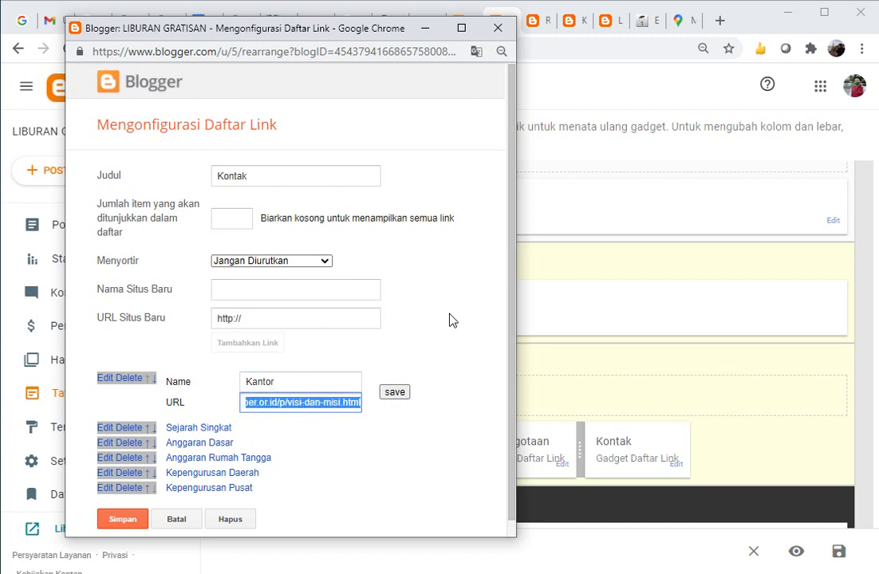
pyautogui.press('BackSpace')
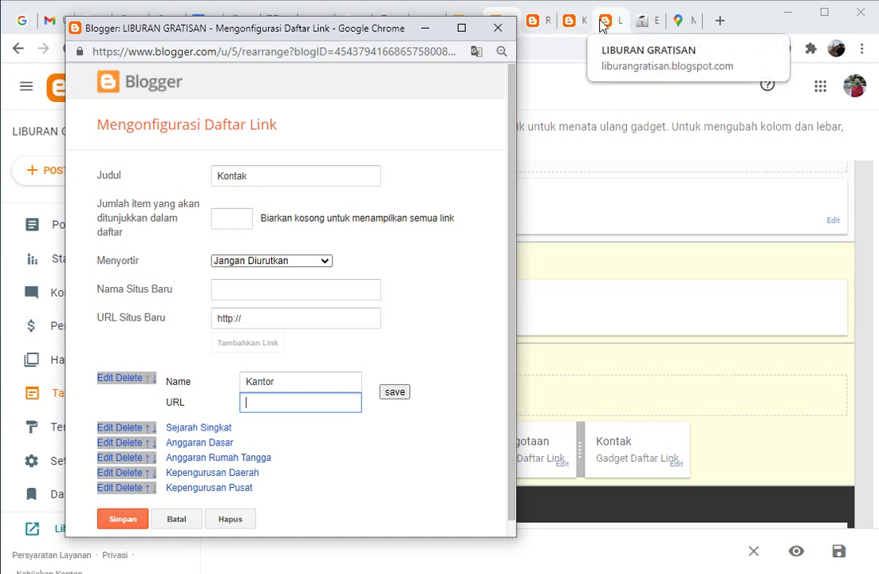
pyautogui.click(572, 20)
pyautogui.click(476, 48)
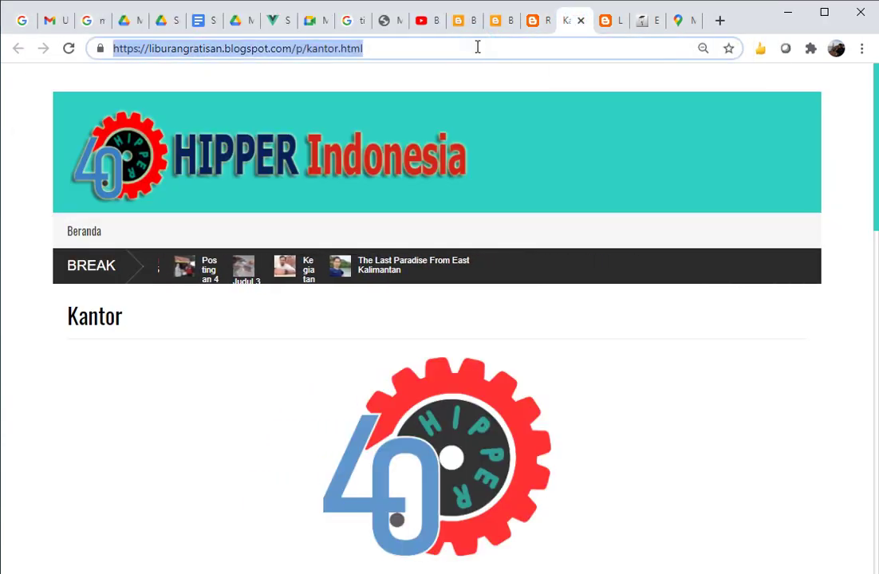
pyautogui.click(531, 28)
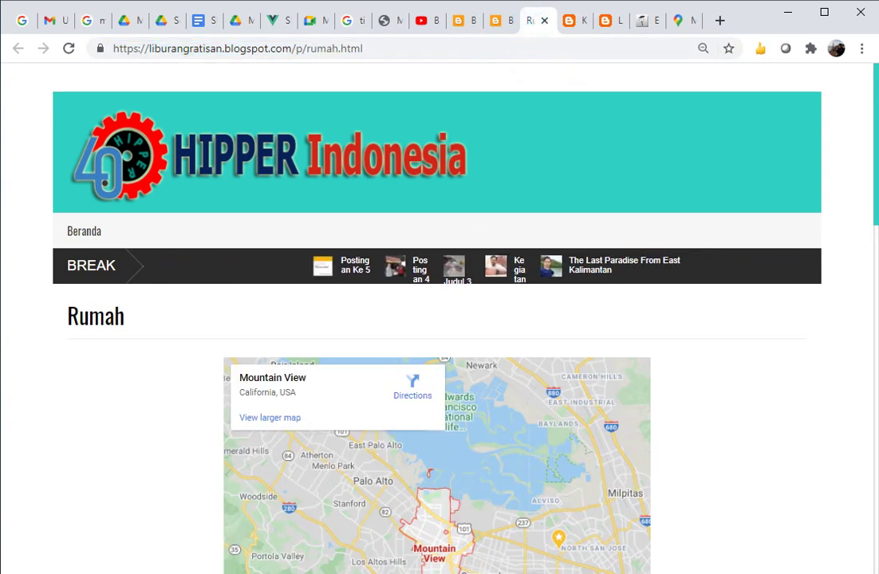
pyautogui.click(507, 542)
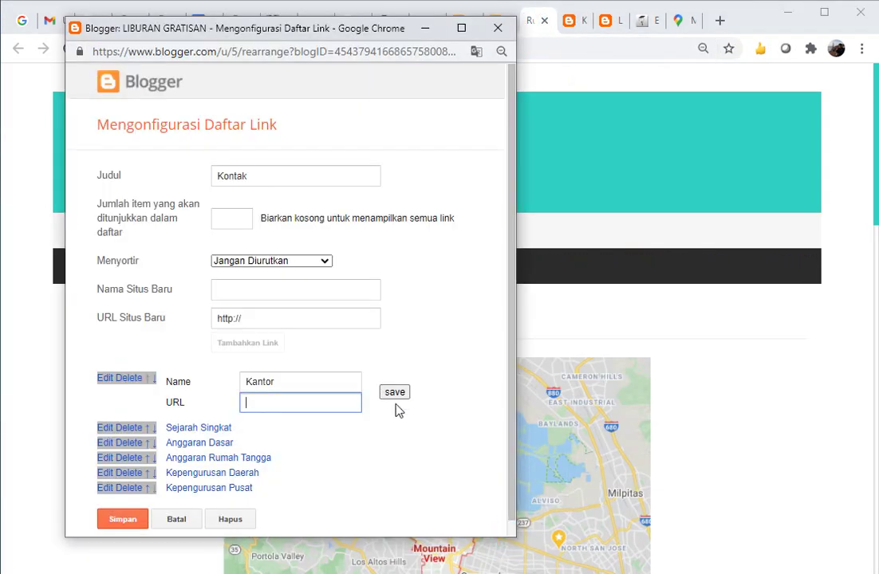
pyautogui.click(280, 400)
pyautogui.hotkey('ctrl', 'v')
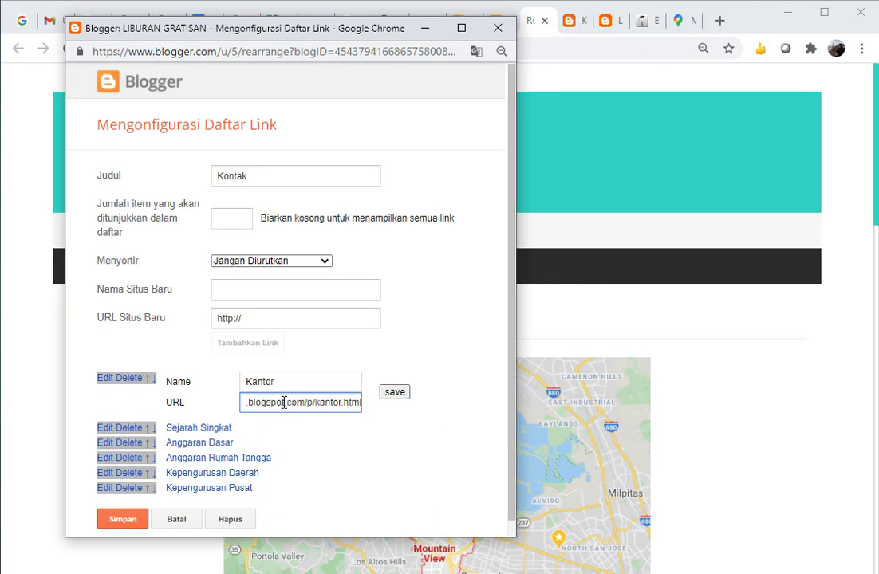
pyautogui.click(393, 394)
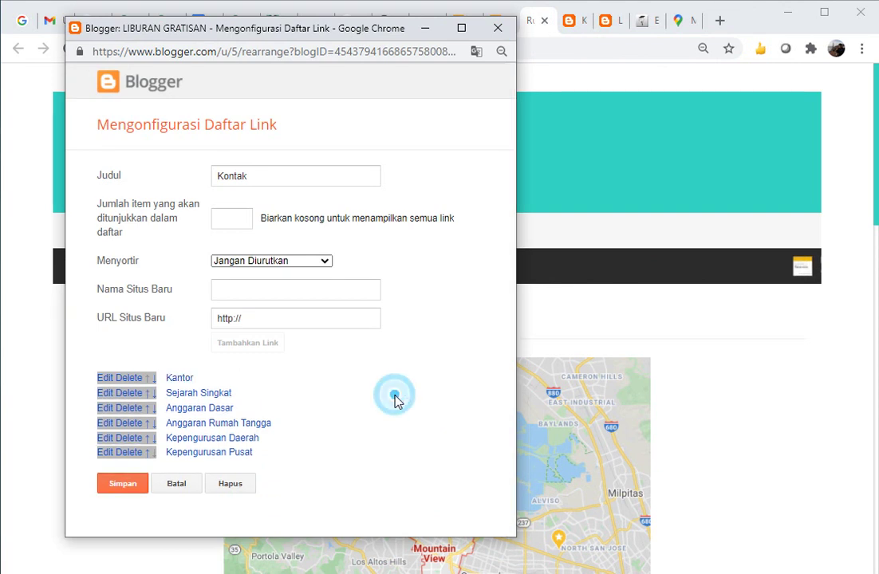
# - Delete the Anggaran Dasar, Anggaran Rumah Tangga, Kepengurusan Daerah and Kepengurusan Pusat links from the Kontak list
pyautogui.click(129, 408)
pyautogui.click(128, 408)
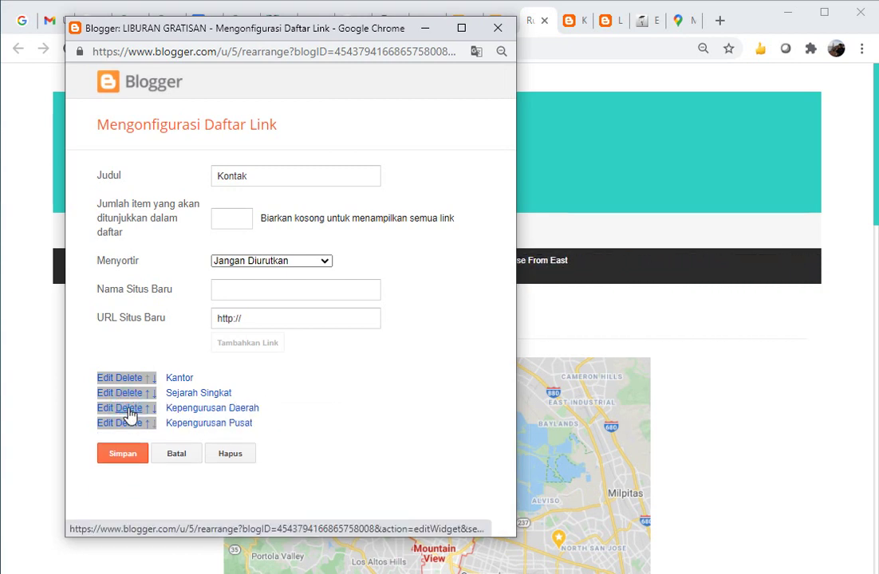
pyautogui.click(128, 409)
pyautogui.click(129, 408)
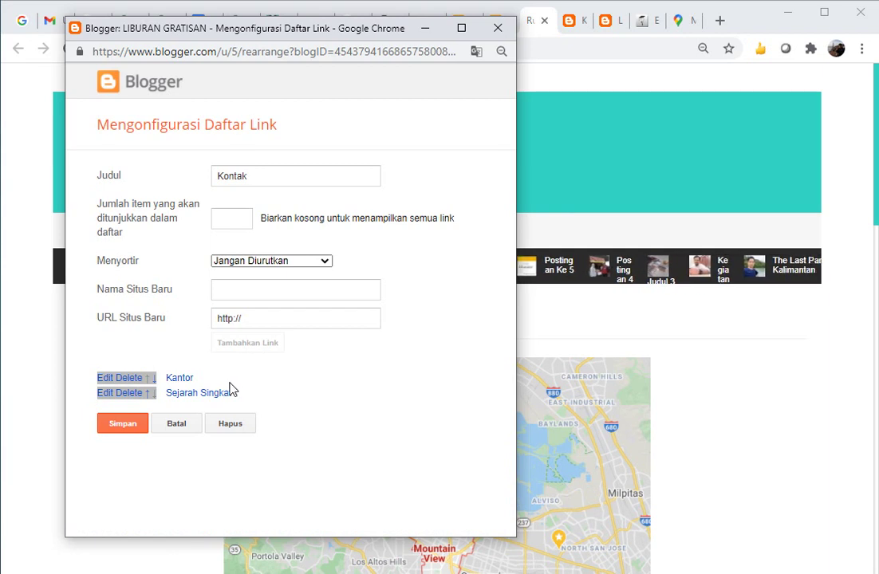
# - Rename the Sejarah Singkat link in the Kontak list as Rumah
pyautogui.click(101, 394)
pyautogui.tripleClick(335, 396)
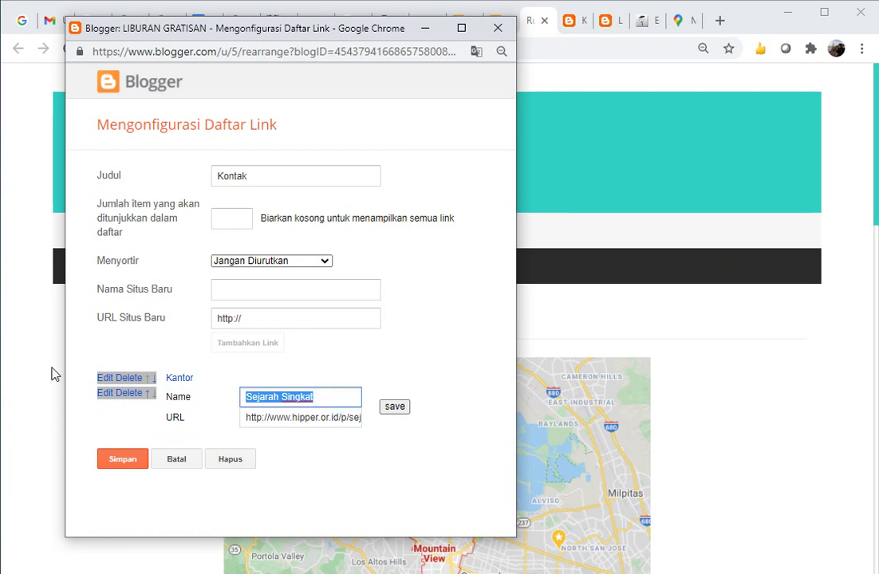
pyautogui.write('Rumah')
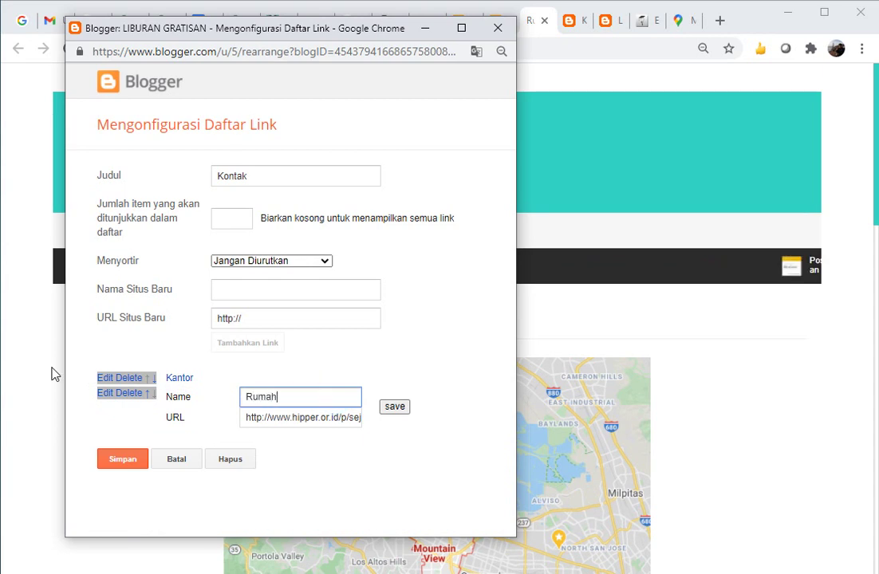
# - Find the live Rumah page among the open blog pages and copy its address
pyautogui.click(573, 27)
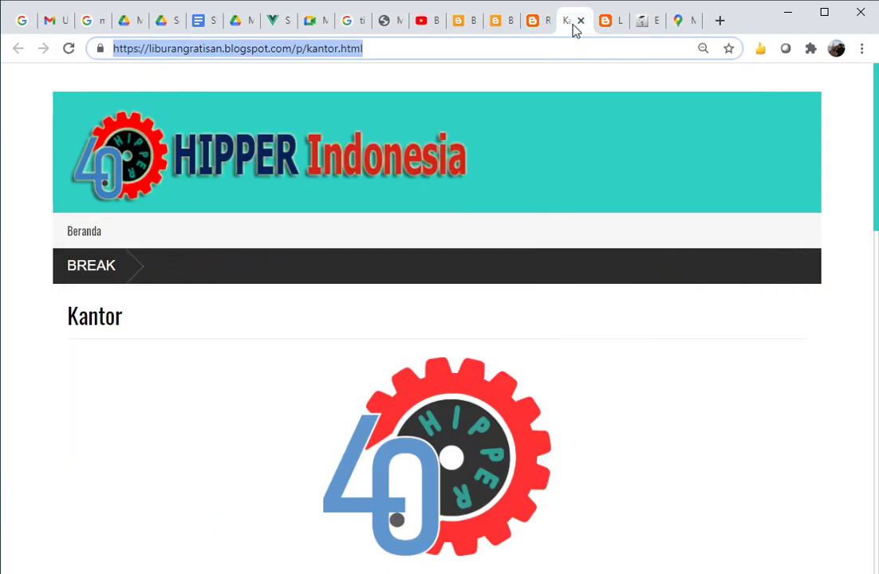
pyautogui.click(607, 26)
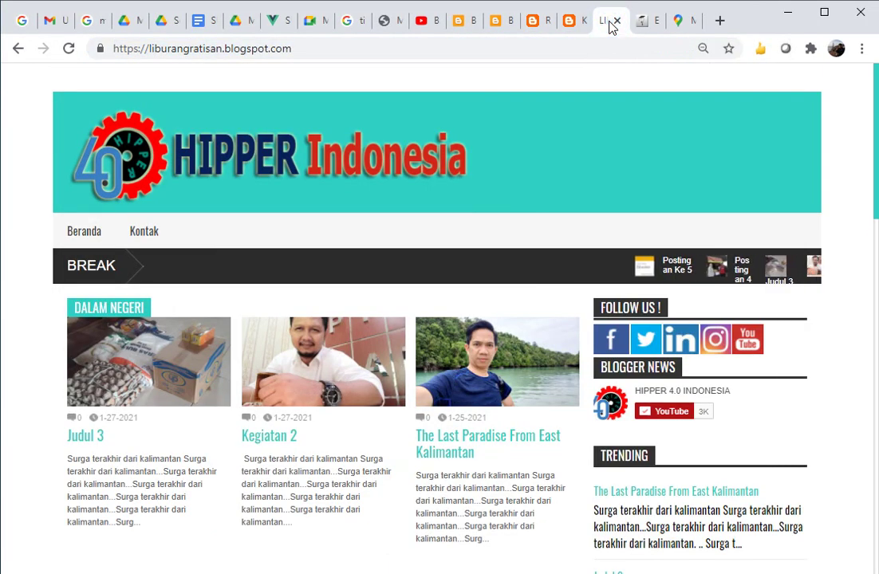
pyautogui.click(571, 25)
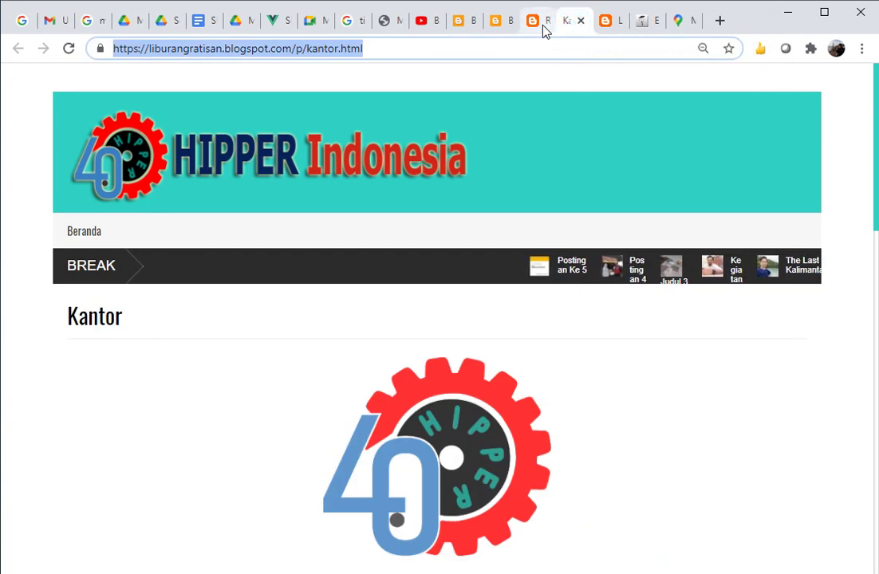
pyautogui.click(536, 26)
pyautogui.click(373, 46)
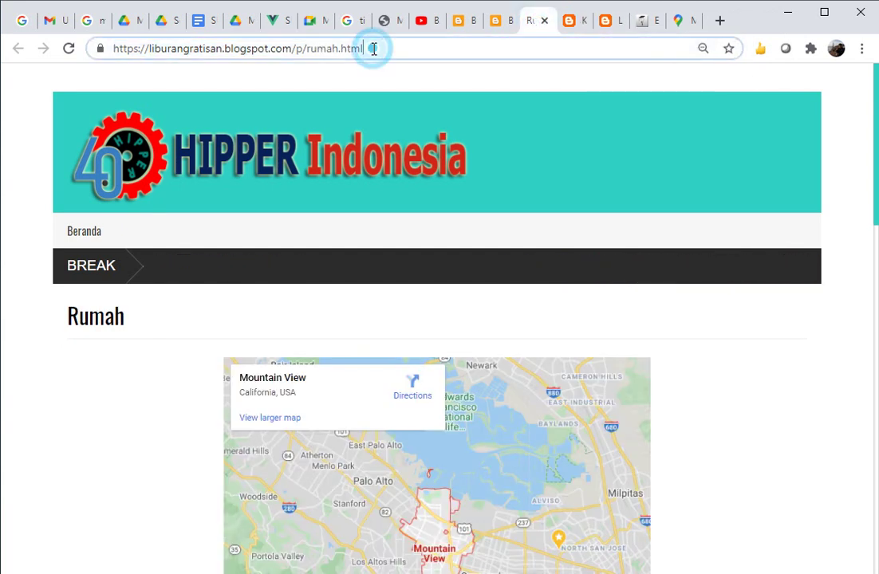
pyautogui.click(374, 49)
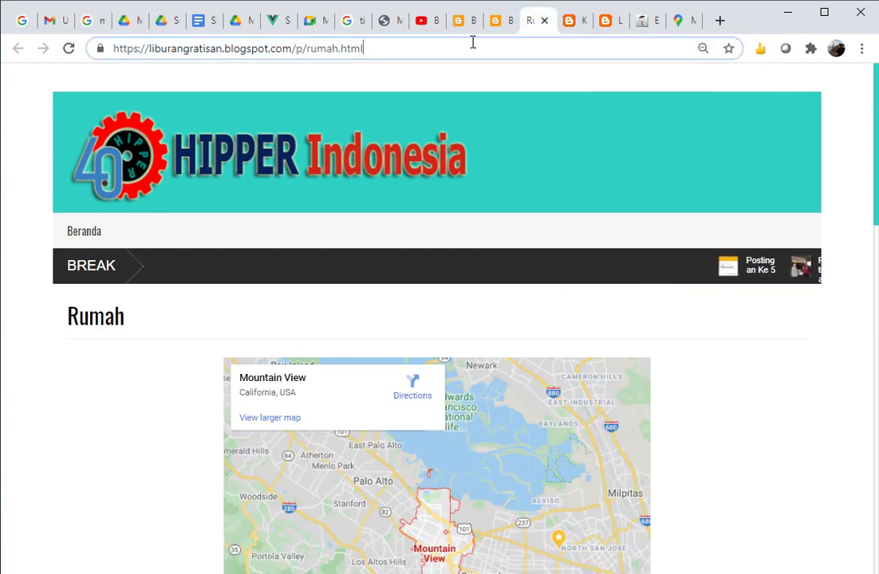
pyautogui.click(496, 26)
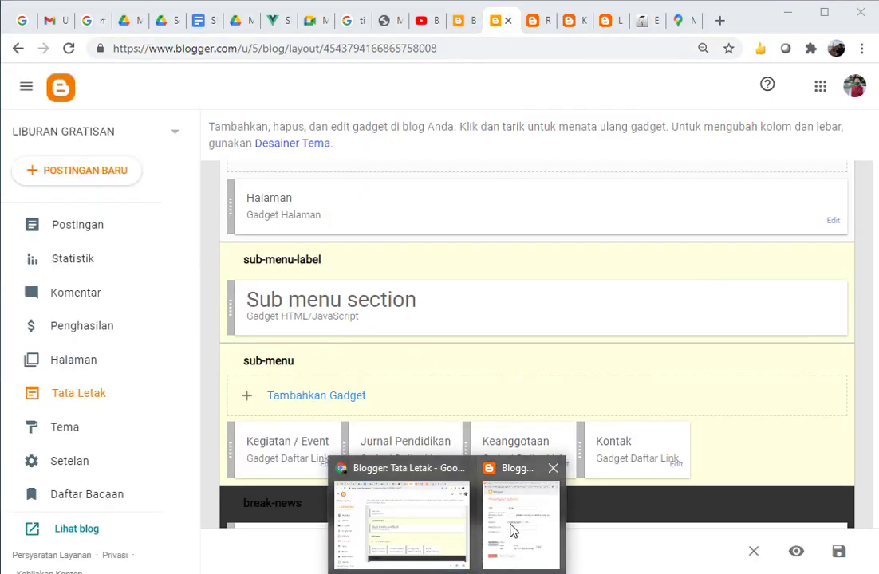
pyautogui.click(507, 532)
pyautogui.click(279, 416)
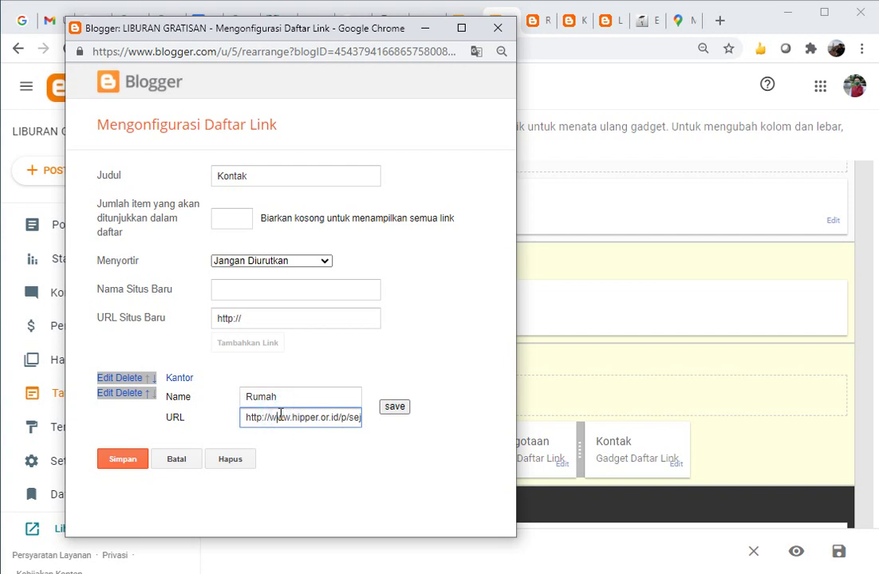
pyautogui.hotkey('ctrl', 'a')
pyautogui.press('BackSpace')
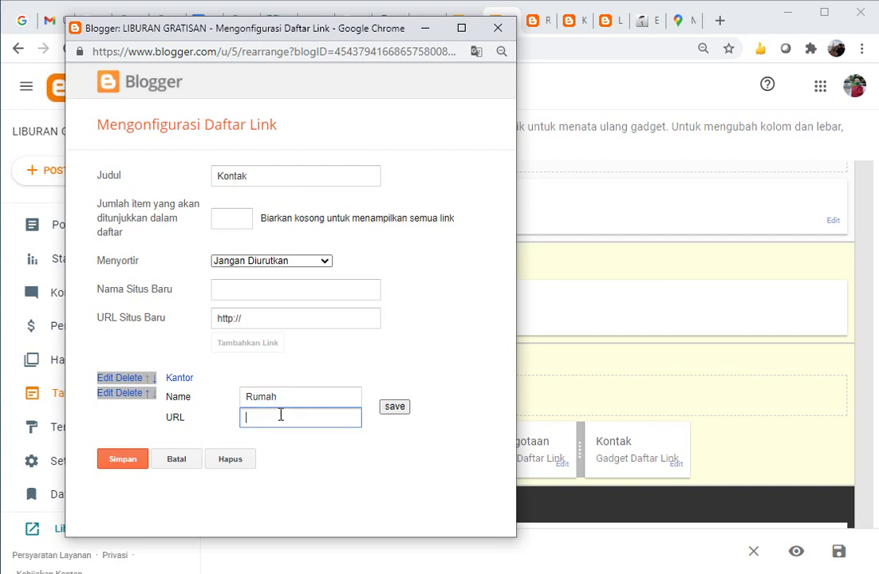
pyautogui.write('blogspot.com/p/rumah.html')
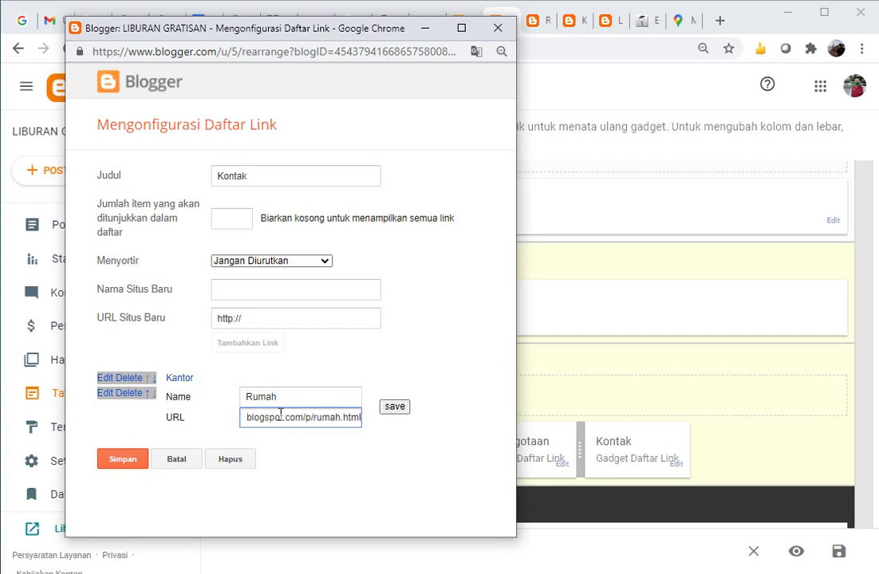
# - Check the Rumah link's full URL, save the link and save the Kontak gadget
pyautogui.hotkey('ctrl', 'Left')
pyautogui.hotkey('ctrl', 'Left')
pyautogui.hotkey('ctrl', 'Left')
pyautogui.hotkey('ctrl', 'Left')
pyautogui.hotkey('ctrl', 'Left')
pyautogui.hotkey('ctrl', 'Left')
pyautogui.hotkey('ctrl', 'Left')
pyautogui.hotkey('ctrl', 'Left')
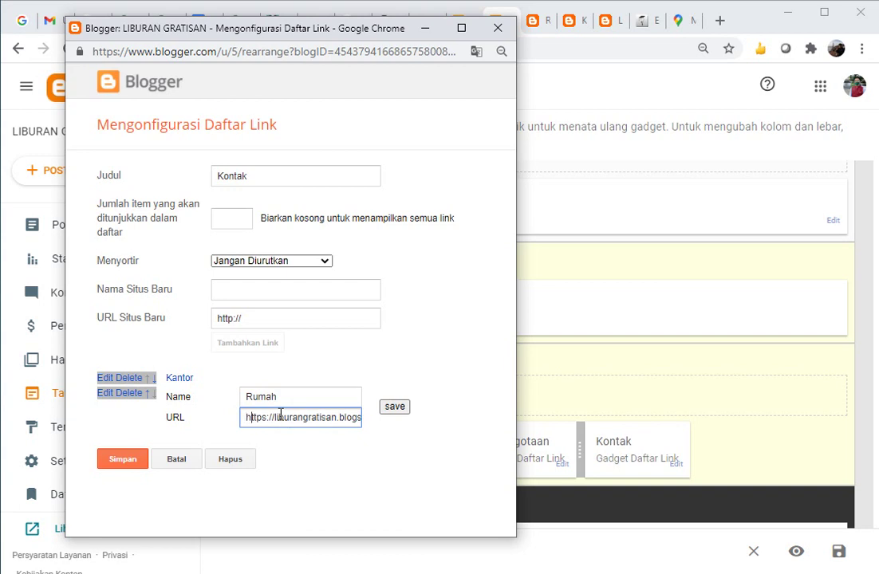
pyautogui.write('ml')
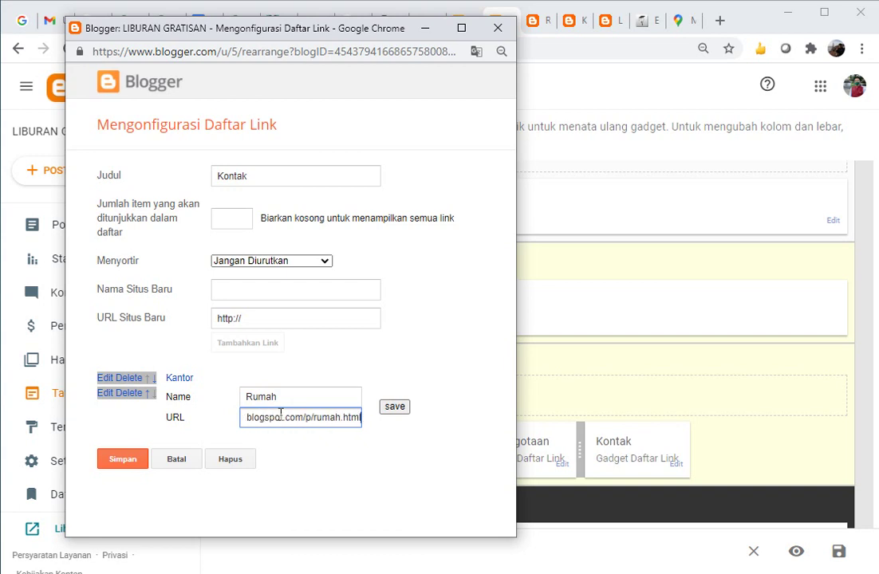
pyautogui.click(396, 408)
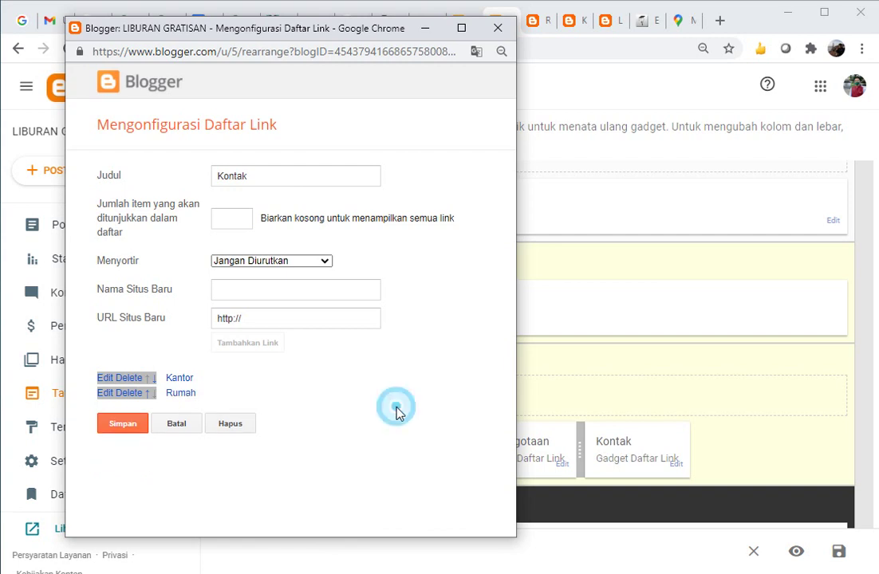
pyautogui.click(124, 429)
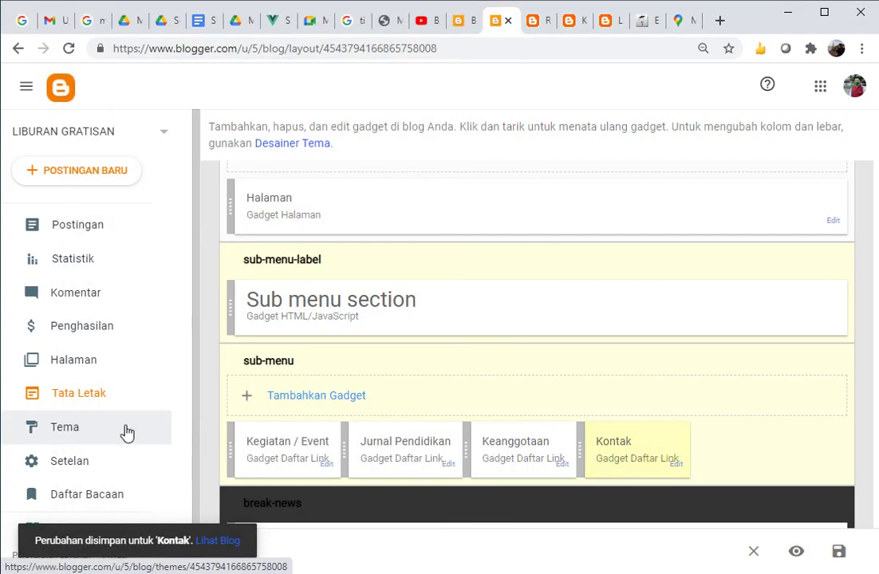
# - Open the Kontak gadget's configuration and enter Villa as the new site name
pyautogui.click(677, 464)
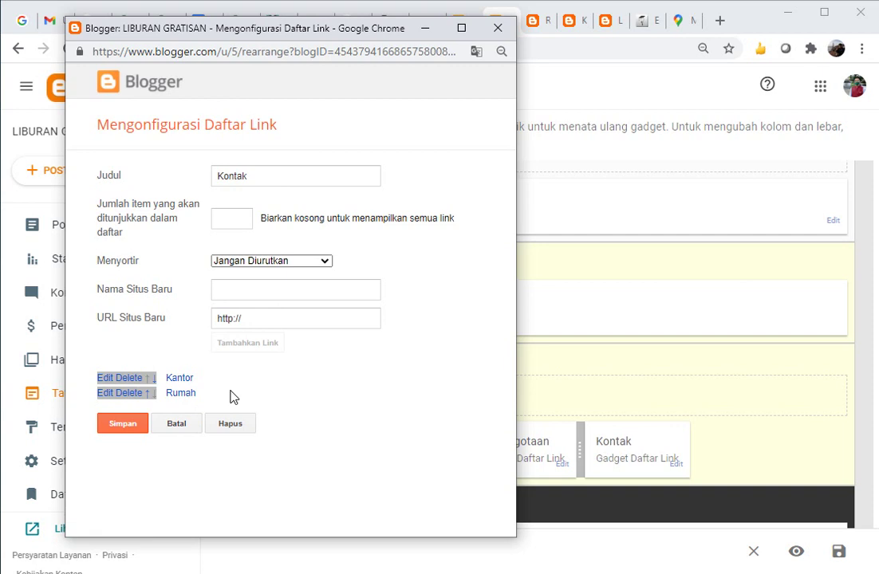
pyautogui.click(236, 291)
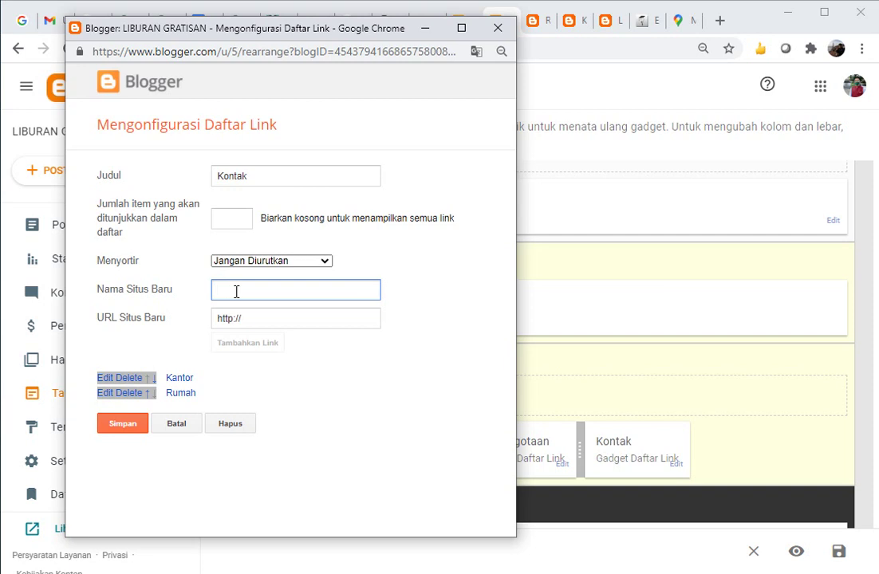
pyautogui.write('Villa')
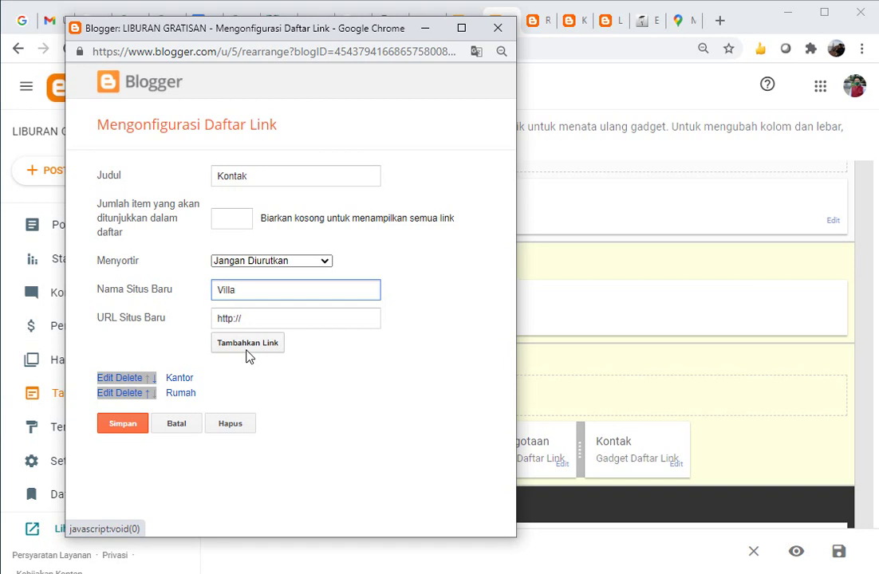
pyautogui.click(269, 315)
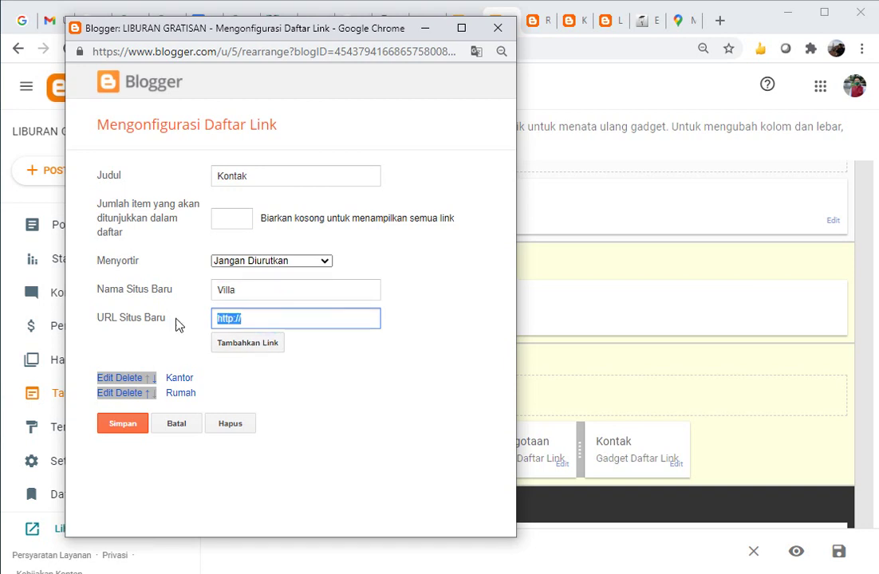
pyautogui.hotkey('ctrl', 'v')
pyautogui.press('Left')
pyautogui.press('Left')
pyautogui.press('Left')
pyautogui.press('Left')
pyautogui.press('Left')
pyautogui.hotkey('shift', 'Left')
pyautogui.hotkey('shift', 'Left')
pyautogui.hotkey('shift', 'Left')
pyautogui.hotkey('shift', 'Left')
pyautogui.hotkey('shift', 'Left')
pyautogui.write('villa')
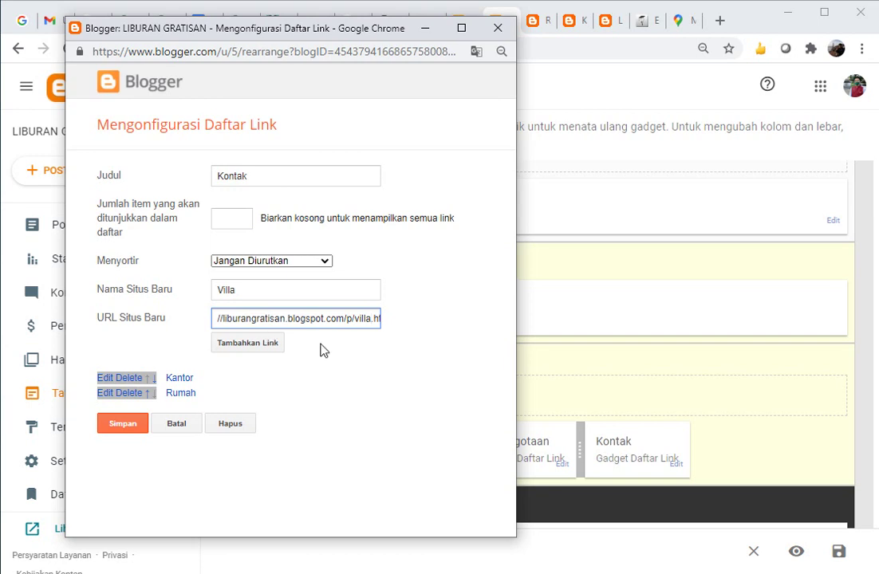
pyautogui.click(126, 426)
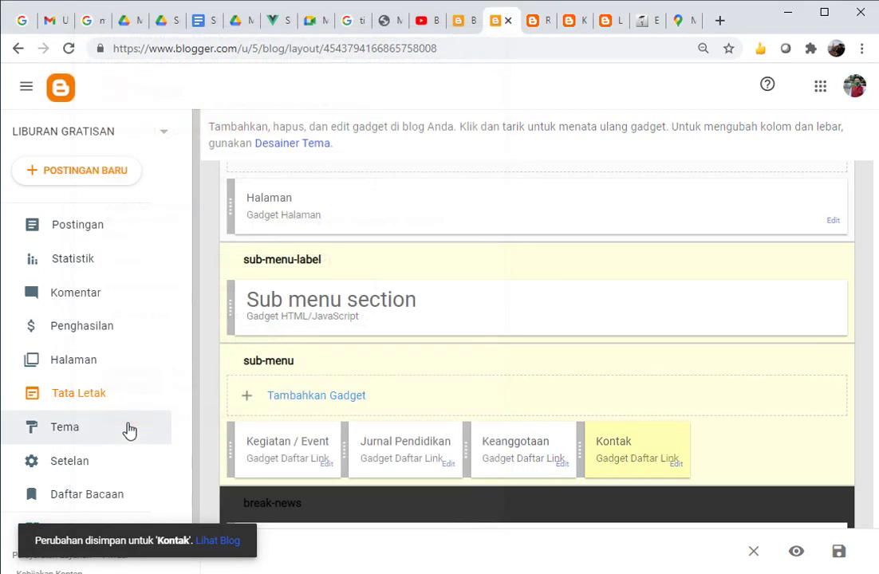
pyautogui.click(676, 463)
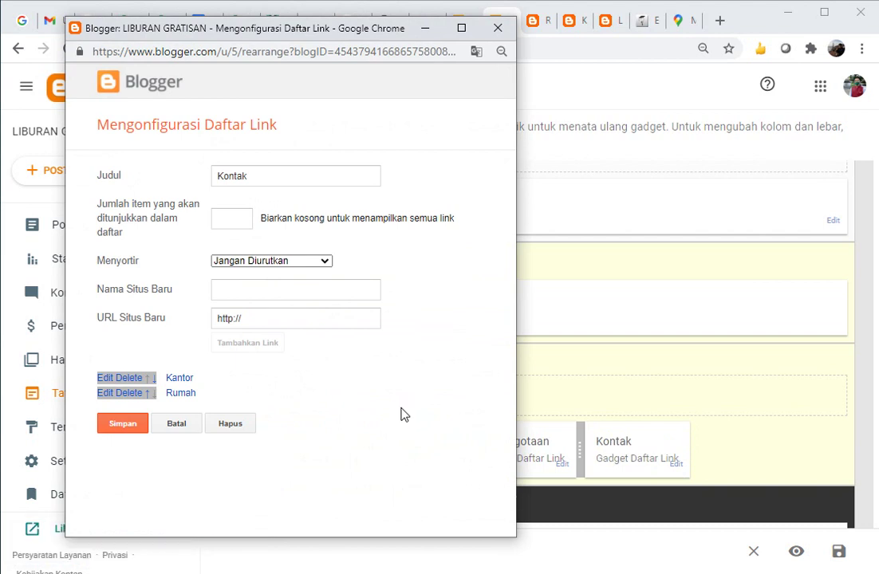
pyautogui.click(179, 430)
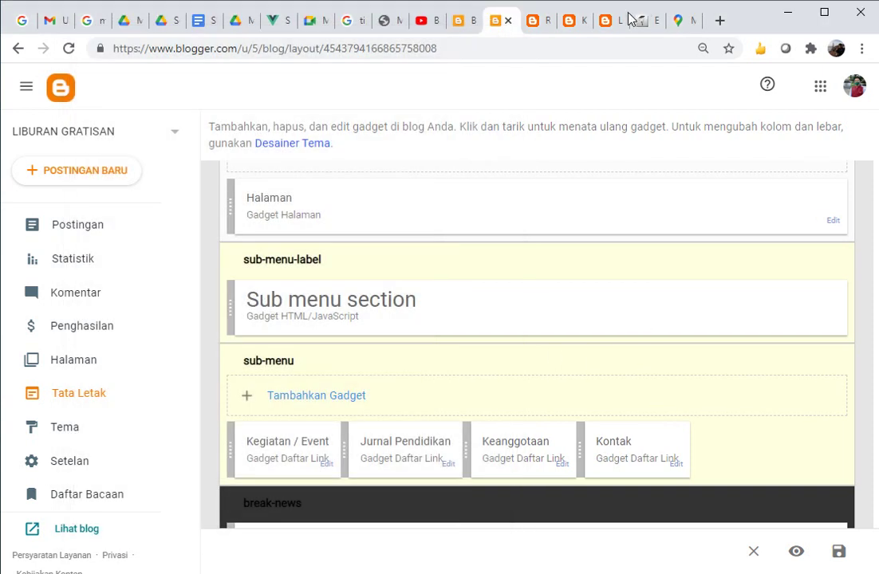
# - Reload the live blog's home page and test the Kantor and Rumah links in its Kontak menu
pyautogui.click(610, 24)
pyautogui.click(71, 52)
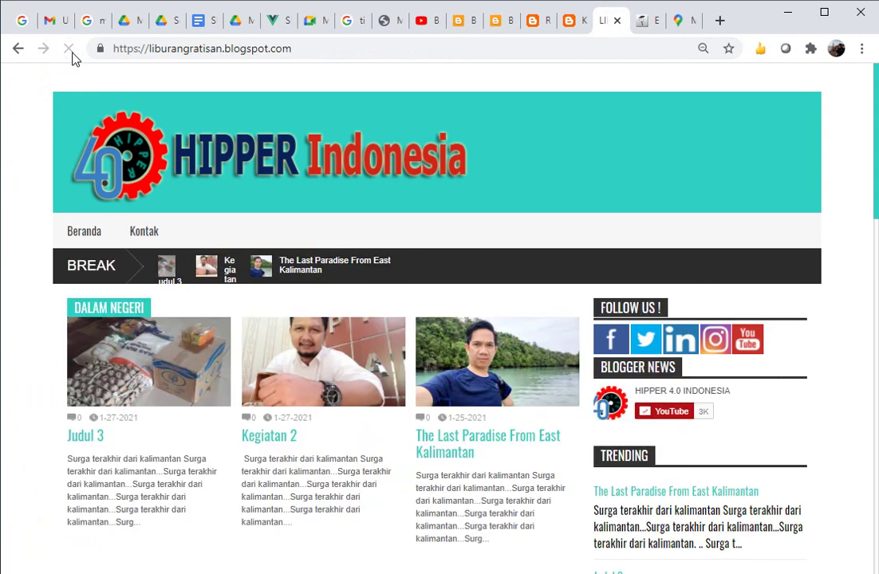
pyautogui.moveTo(145, 239)
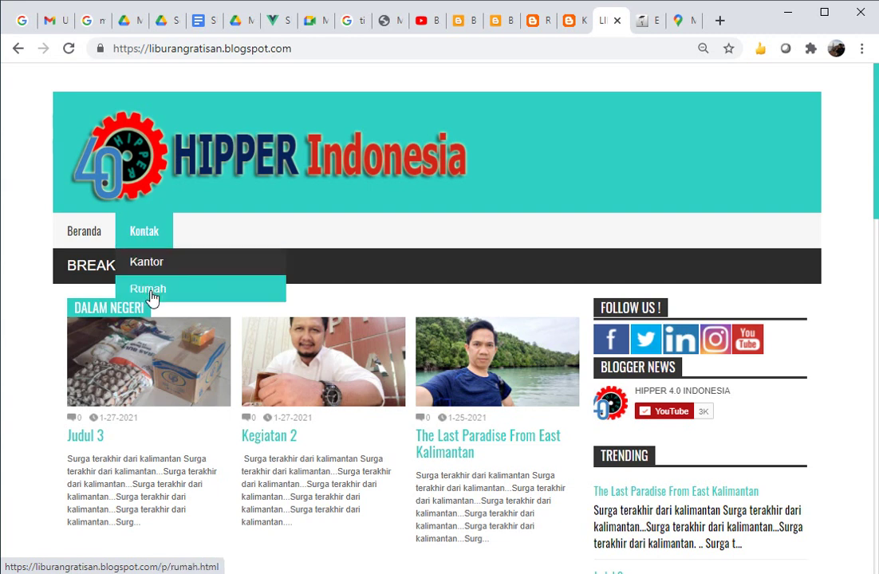
pyautogui.click(128, 242)
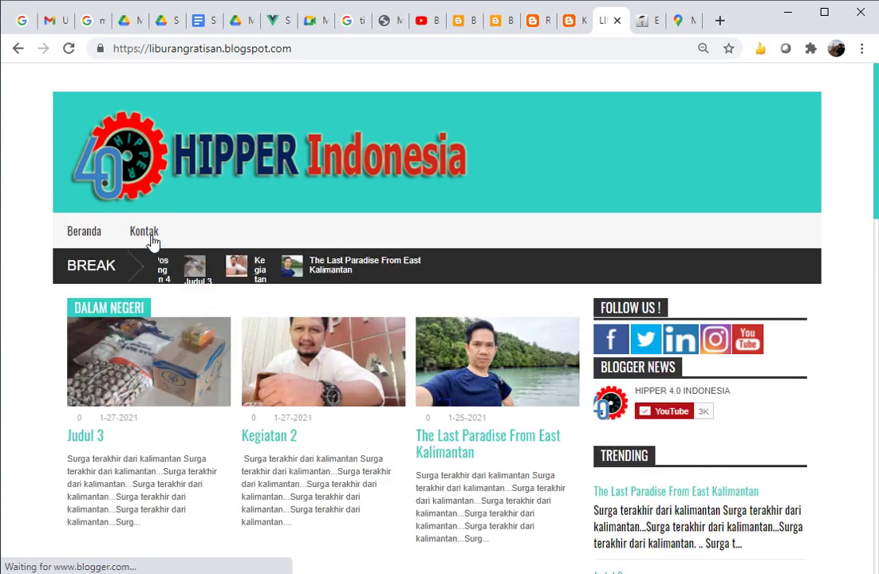
pyautogui.moveTo(144, 235)
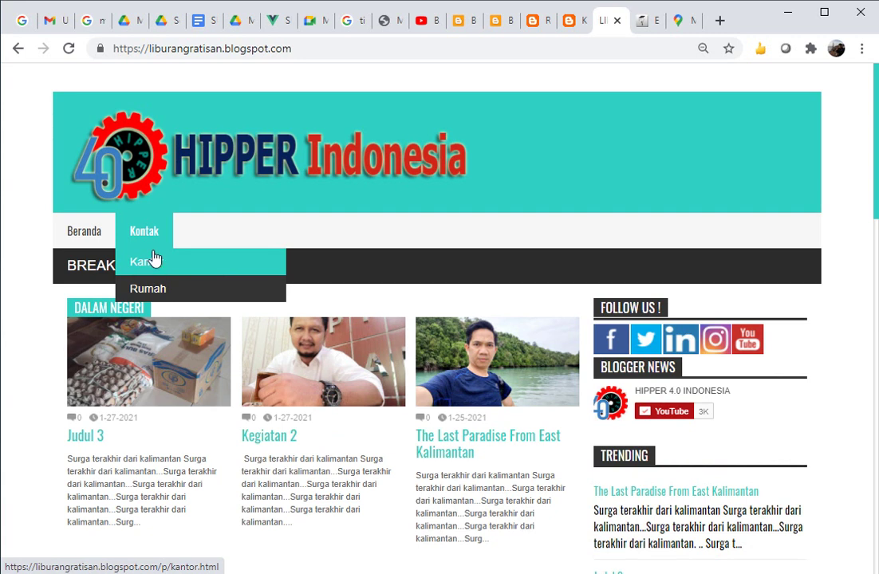
pyautogui.click(154, 236)
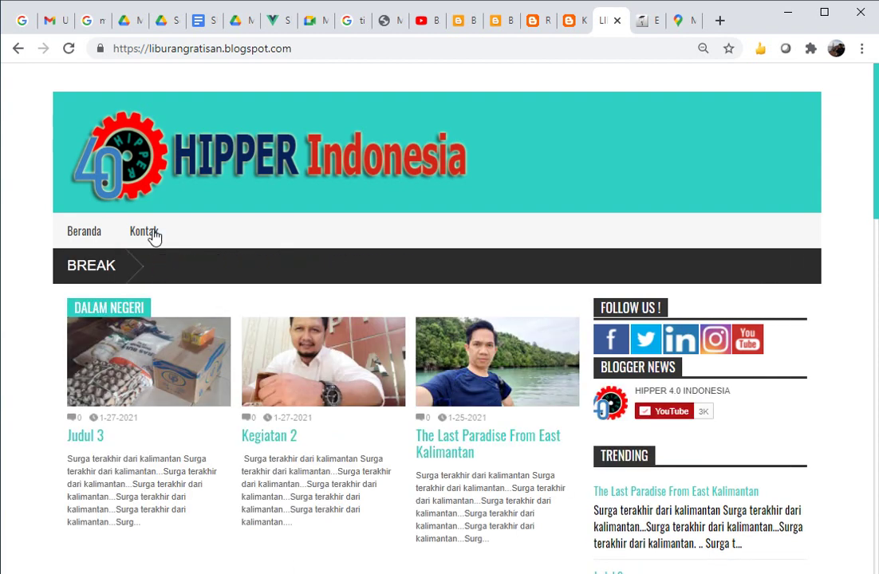
pyautogui.moveTo(152, 244)
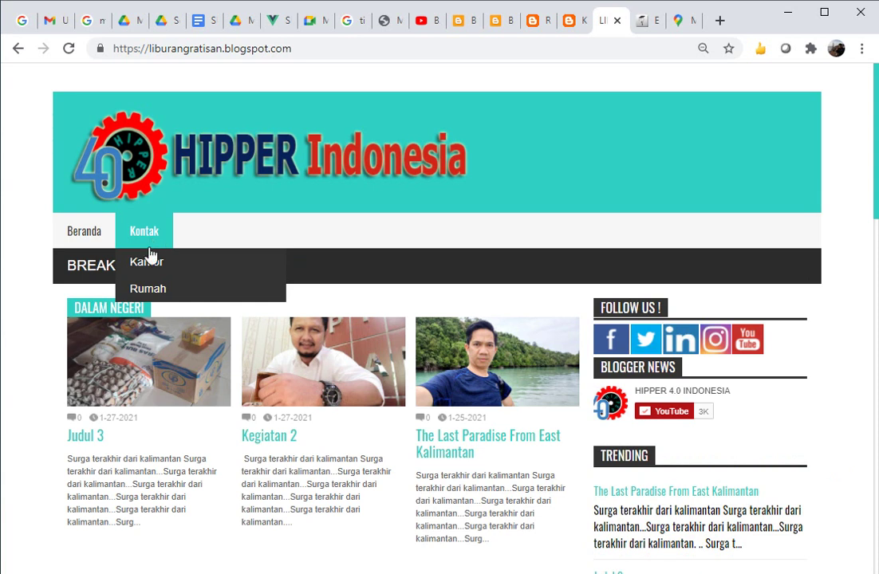
pyautogui.click(151, 268)
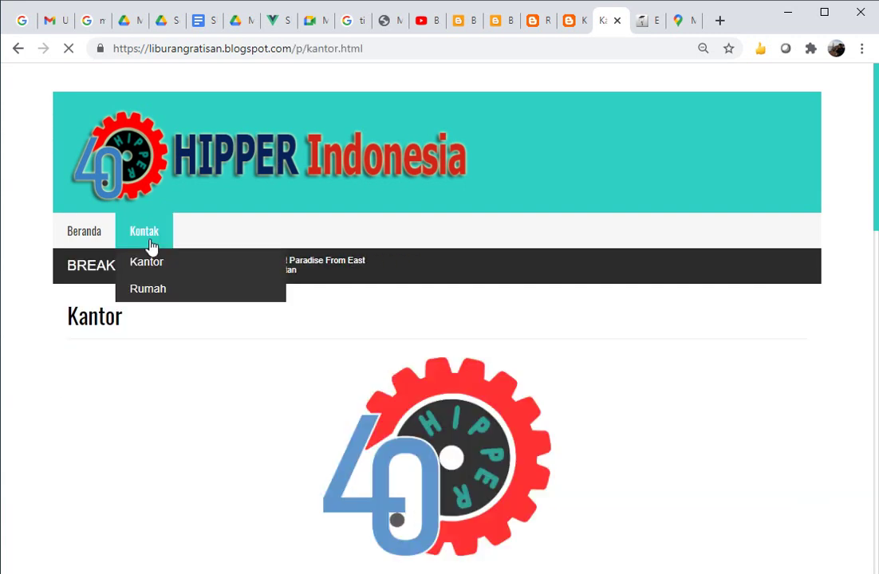
pyautogui.click(152, 291)
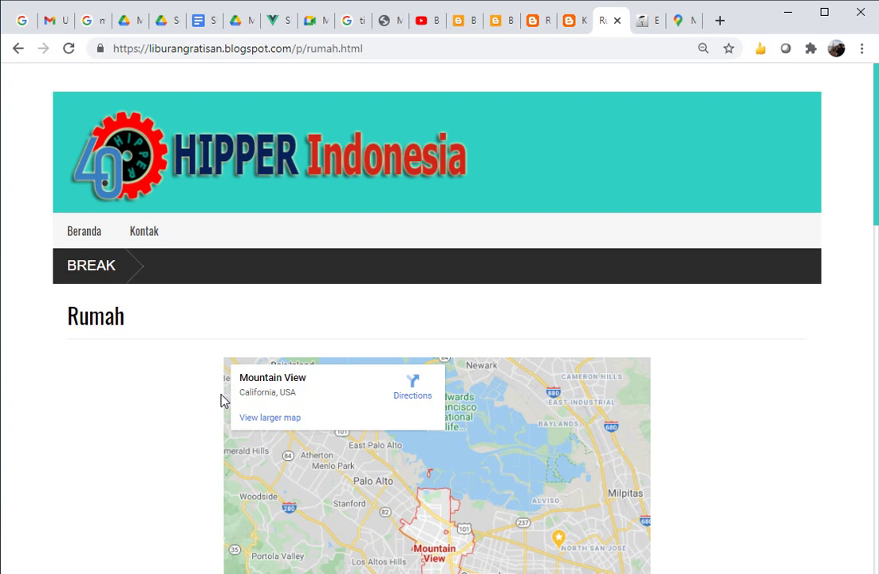
pyautogui.click(683, 24)
pyautogui.click(619, 48)
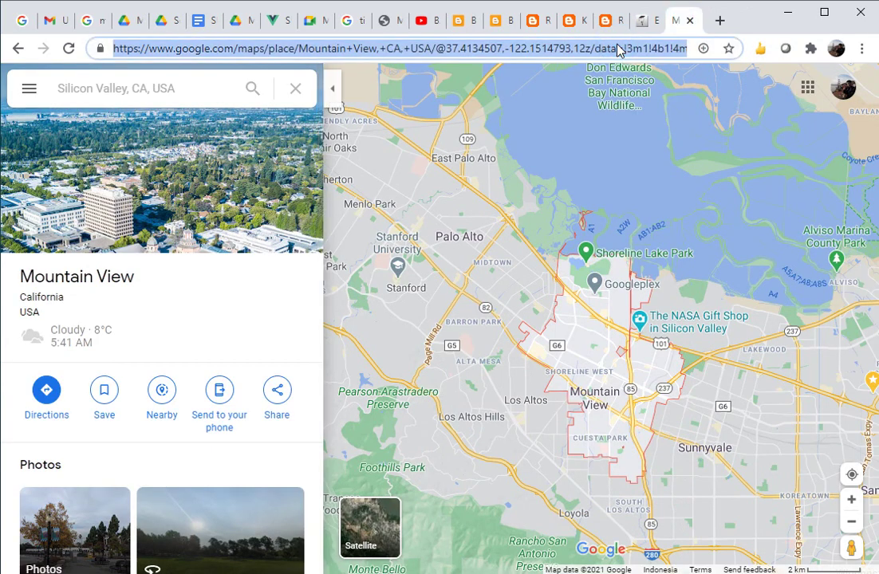
pyautogui.write('hipp')
pyautogui.press('Return')
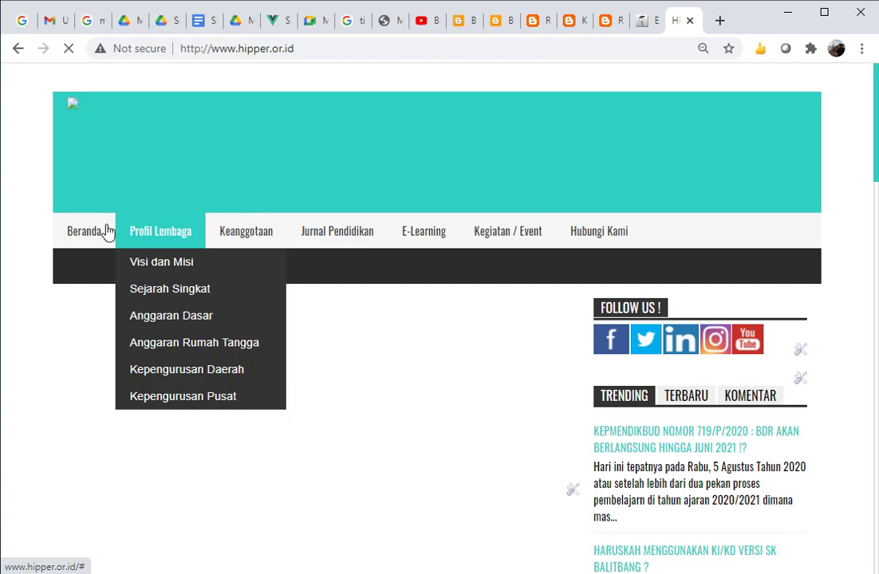
pyautogui.moveTo(150, 233)
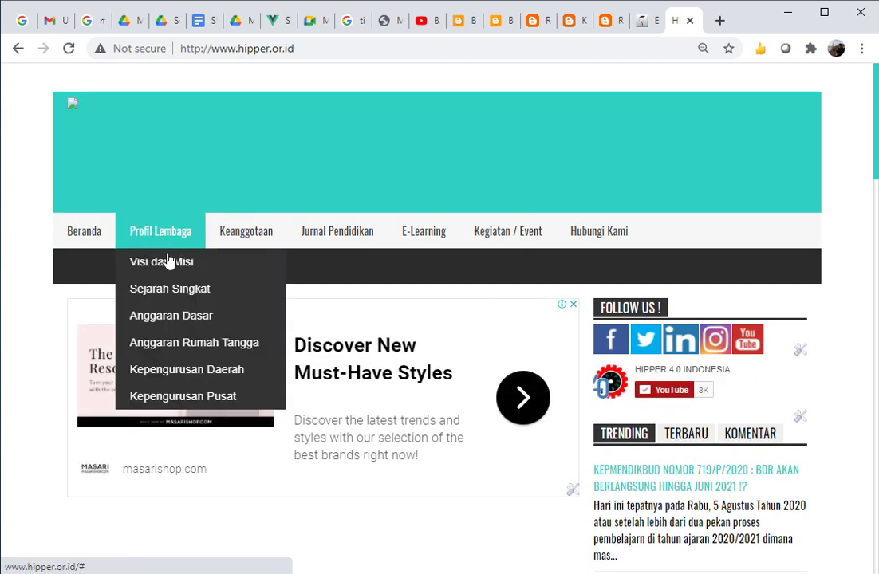
pyautogui.moveTo(333, 229)
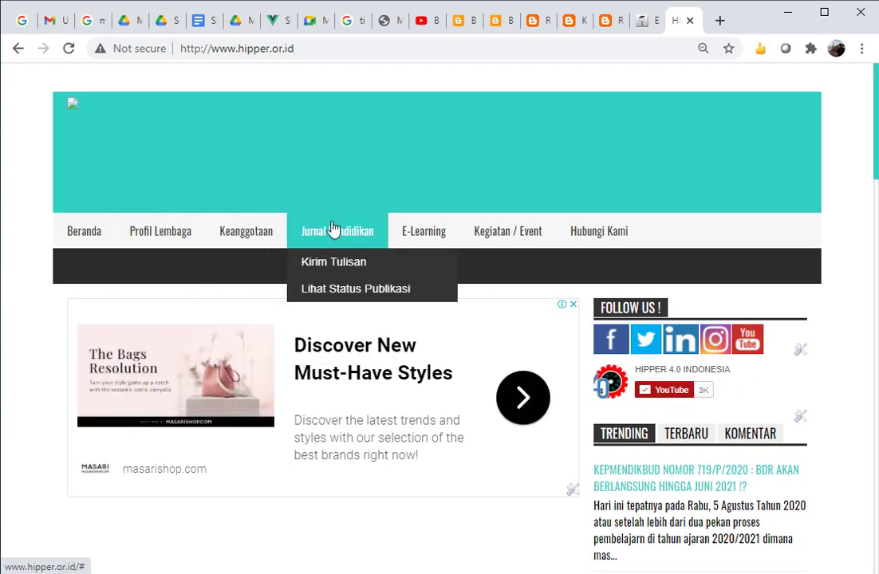
pyautogui.click(309, 48)
pyautogui.press('Return')
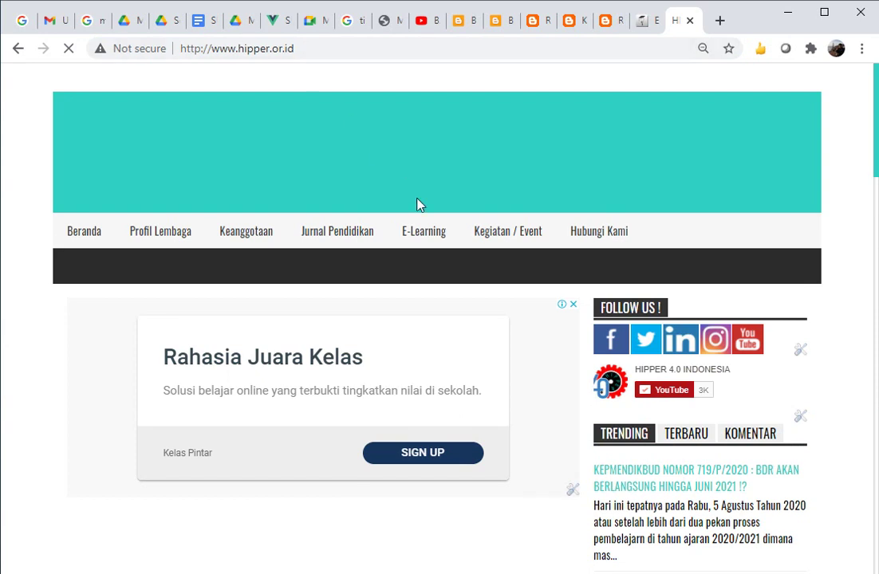
pyautogui.moveTo(519, 230)
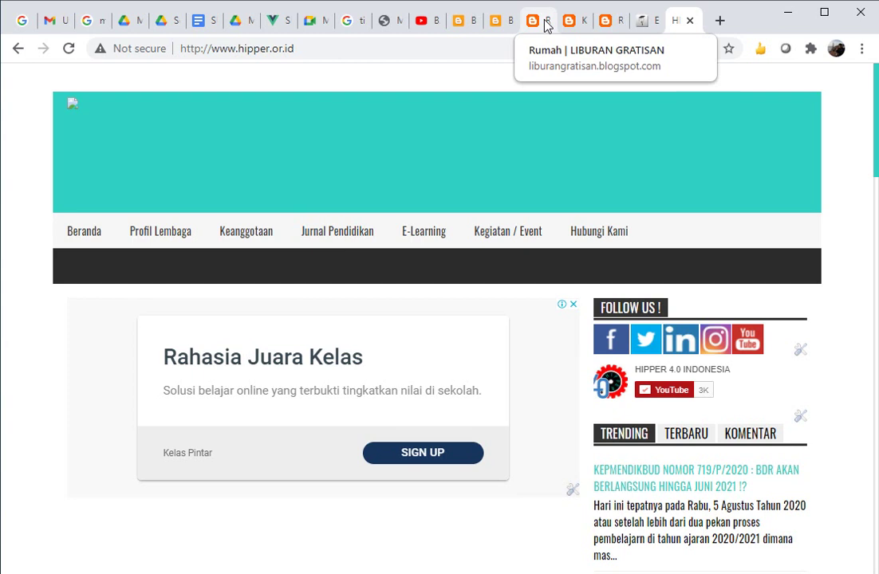
pyautogui.click(540, 24)
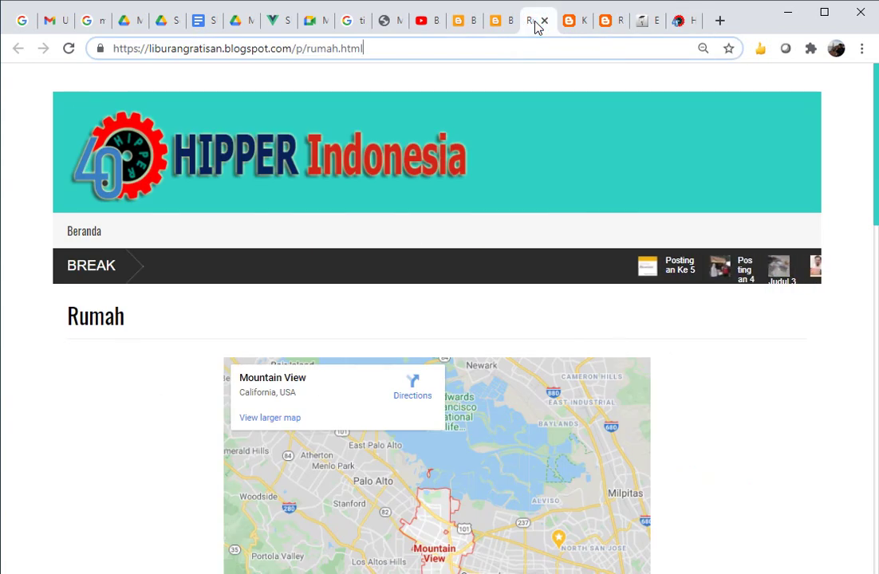